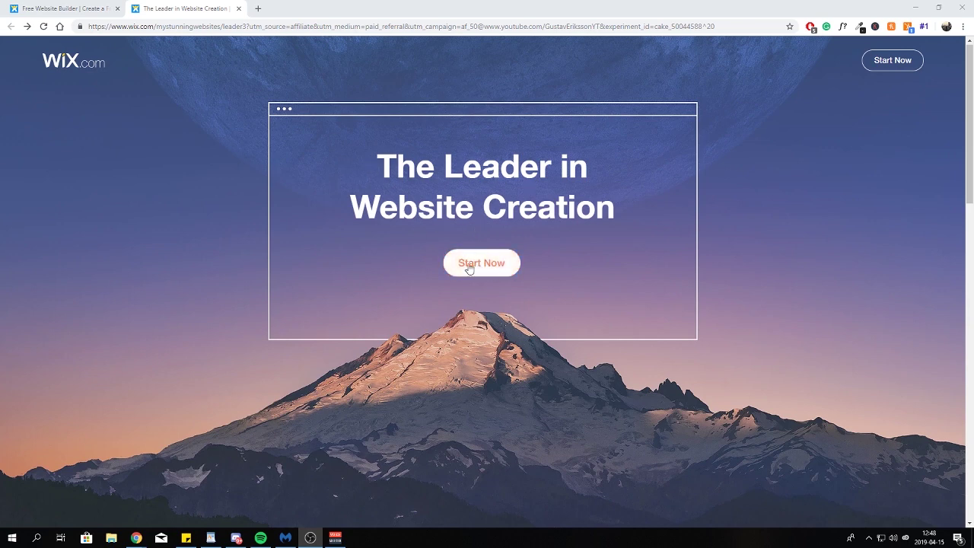
Choose Other as the kind of website and opt to create it from a template with the Wix Editor.
{"action": "left_click", "coordinate": [65, 9]}
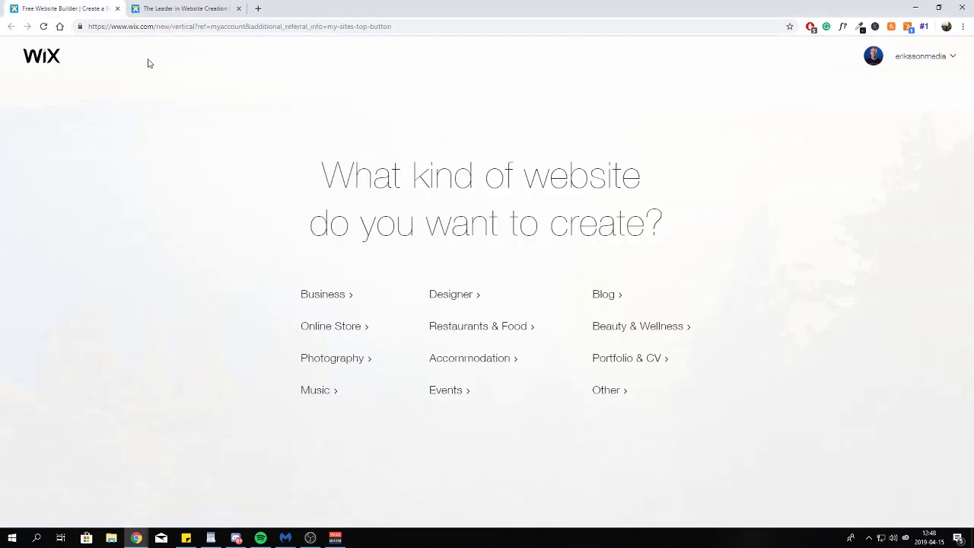
{"action": "left_click_drag", "start_coordinate": [323, 173], "coordinate": [512, 175]}
{"action": "left_click", "coordinate": [433, 179]}
{"action": "left_click_drag", "start_coordinate": [309, 171], "coordinate": [538, 228]}
{"action": "left_click", "coordinate": [344, 231]}
{"action": "left_click", "coordinate": [603, 390]}
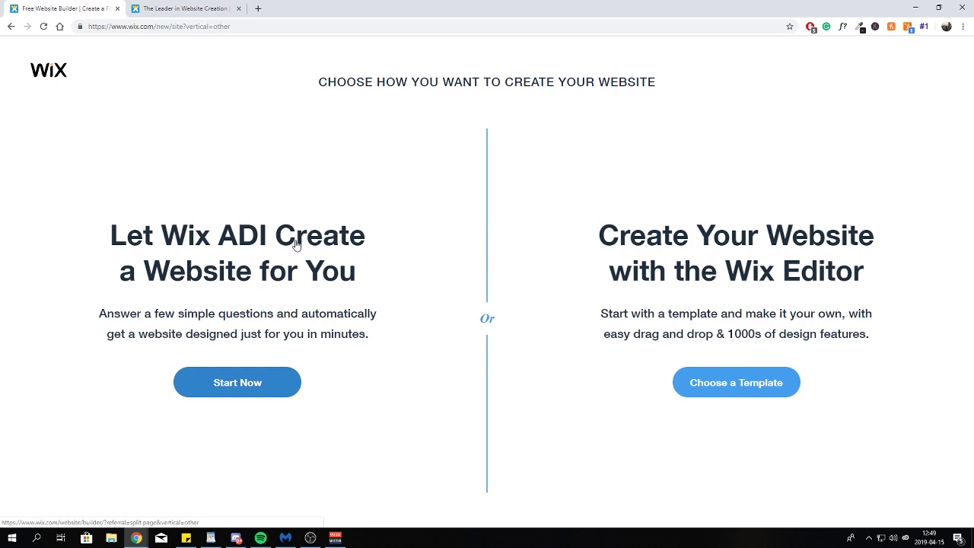
{"action": "left_click", "coordinate": [718, 388]}
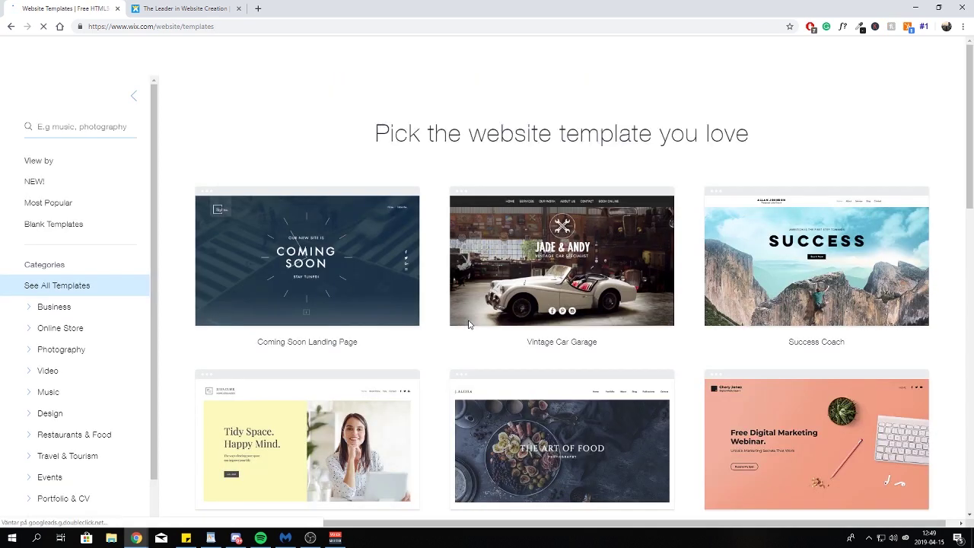
Dismiss the popular template suggestions and browse the template gallery and its categories.
{"action": "mouse_move", "coordinate": [349, 239]}
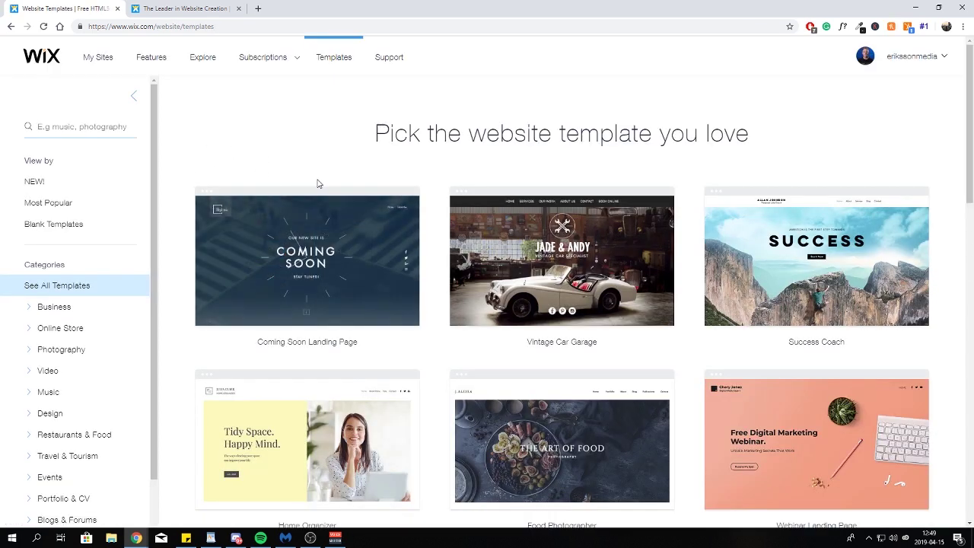
{"action": "mouse_move", "coordinate": [254, 198]}
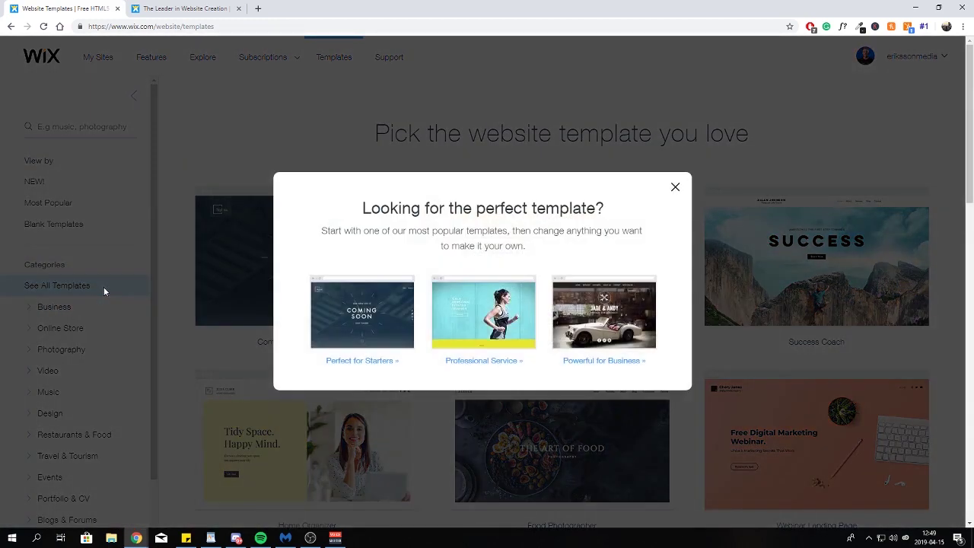
{"action": "left_click", "coordinate": [673, 189]}
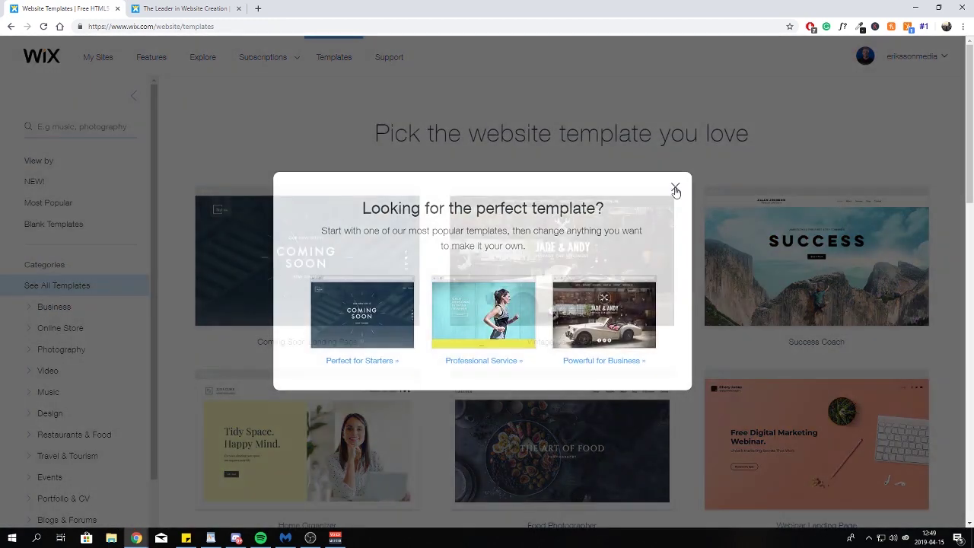
{"action": "mouse_move", "coordinate": [582, 274]}
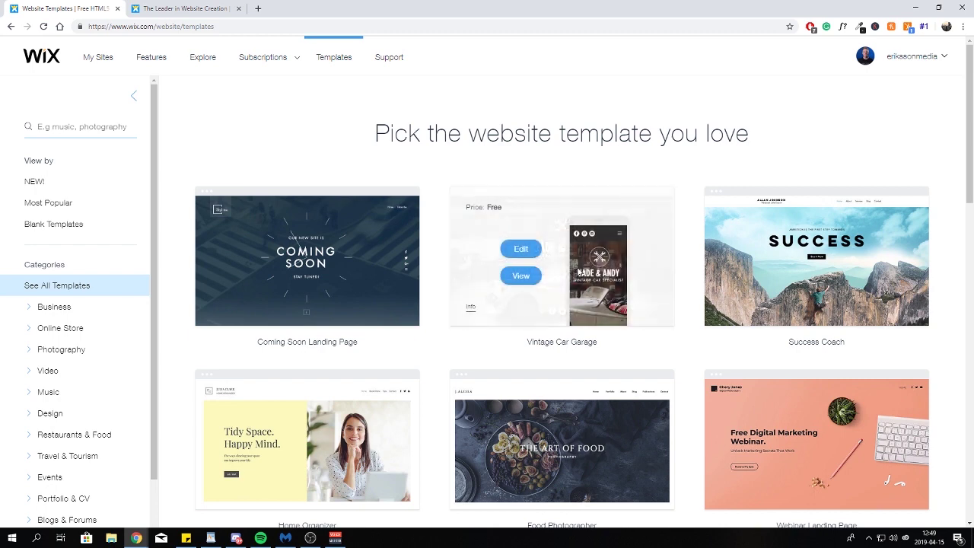
{"action": "mouse_move", "coordinate": [804, 276]}
{"action": "scroll", "coordinate": [578, 315], "scroll_direction": "down", "scroll_amount": 2}
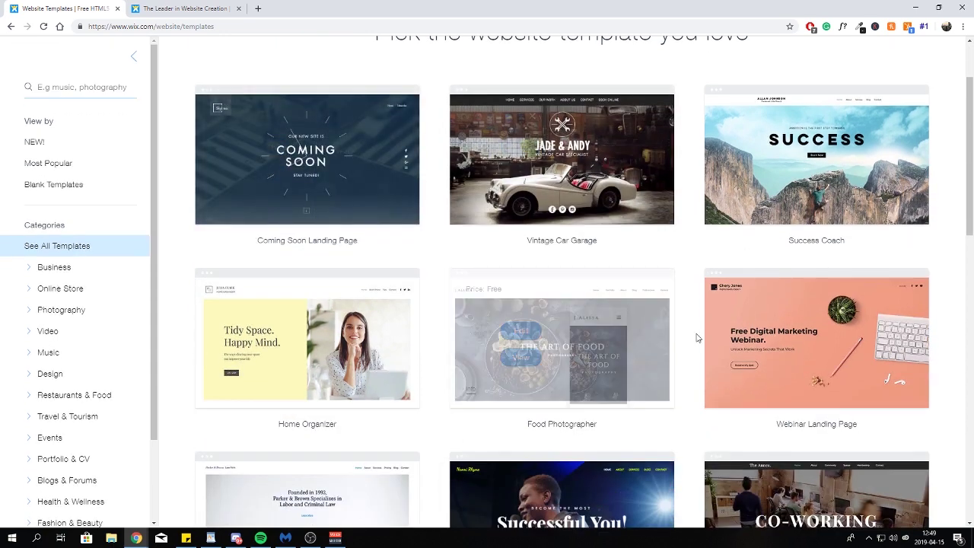
{"action": "mouse_move", "coordinate": [786, 356]}
{"action": "mouse_move", "coordinate": [504, 320]}
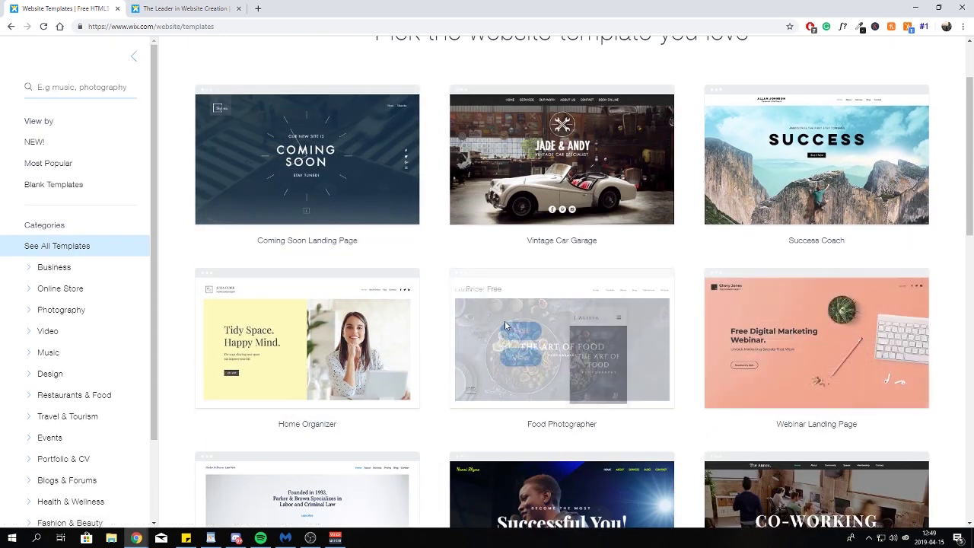
{"action": "scroll", "coordinate": [537, 330], "scroll_direction": "down", "scroll_amount": 1}
{"action": "scroll", "coordinate": [537, 330], "scroll_direction": "up", "scroll_amount": 3}
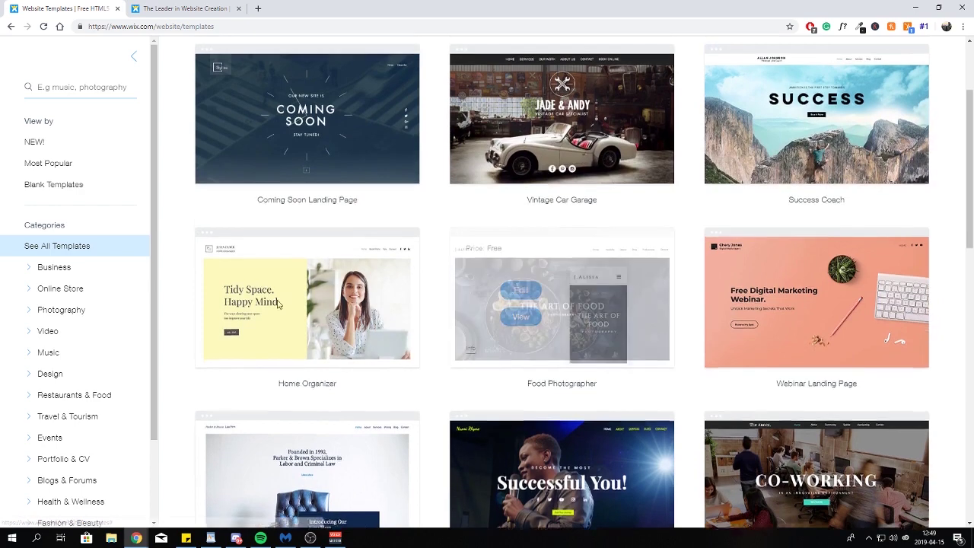
{"action": "scroll", "coordinate": [121, 289], "scroll_direction": "down", "scroll_amount": 2}
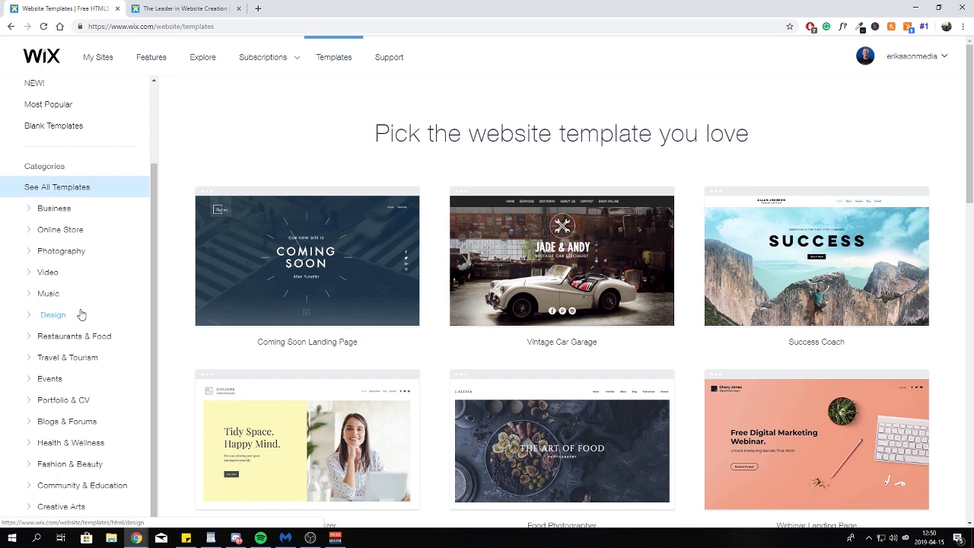
{"action": "scroll", "coordinate": [103, 190], "scroll_direction": "up", "scroll_amount": 1}
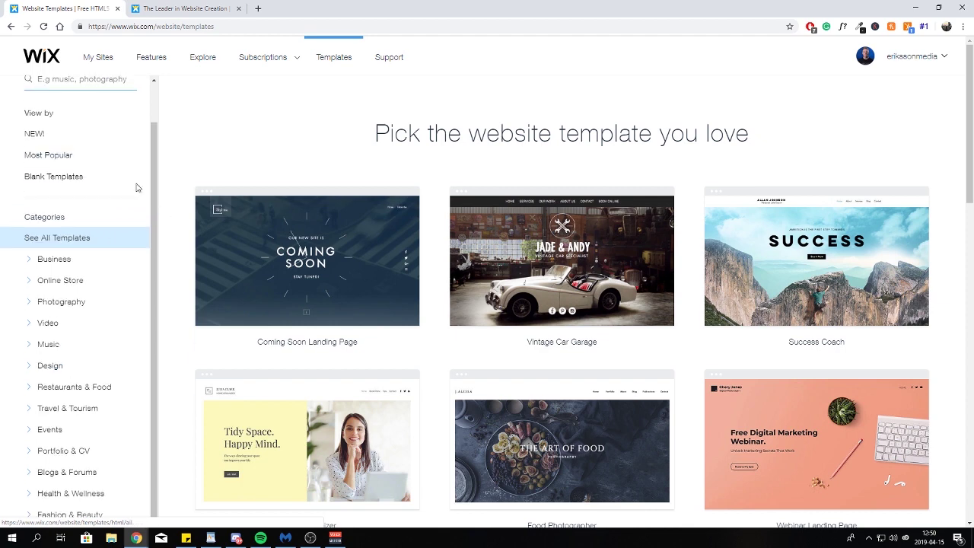
{"action": "scroll", "coordinate": [67, 198], "scroll_direction": "up", "scroll_amount": 1}
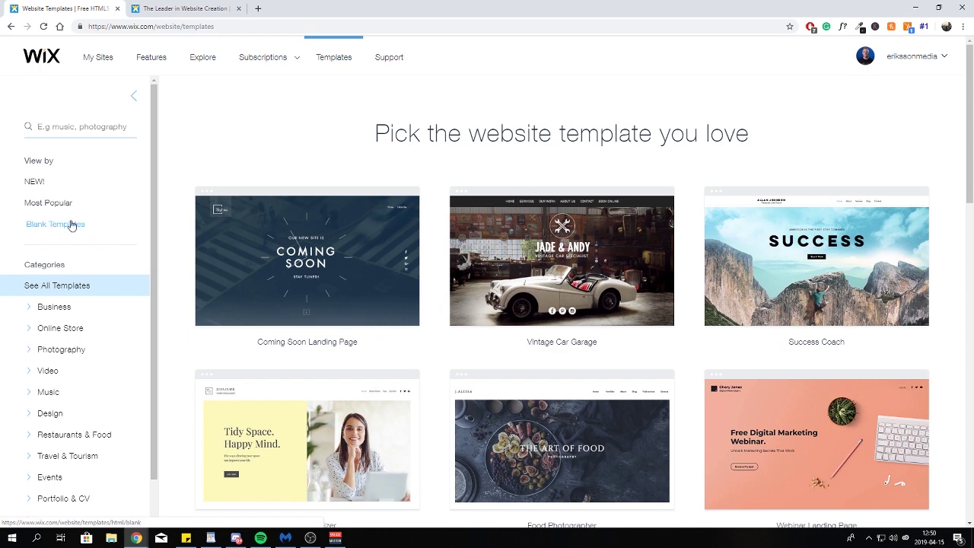
Open the blank Start from Scratch template for editing and dismiss the editor's introduction video.
{"action": "left_click", "coordinate": [67, 225]}
{"action": "mouse_move", "coordinate": [303, 290]}
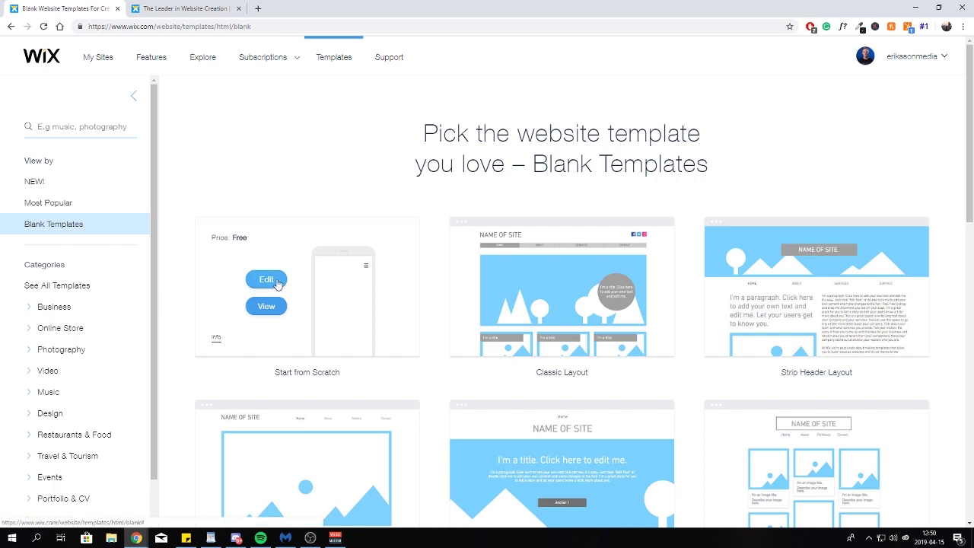
{"action": "left_click", "coordinate": [266, 280]}
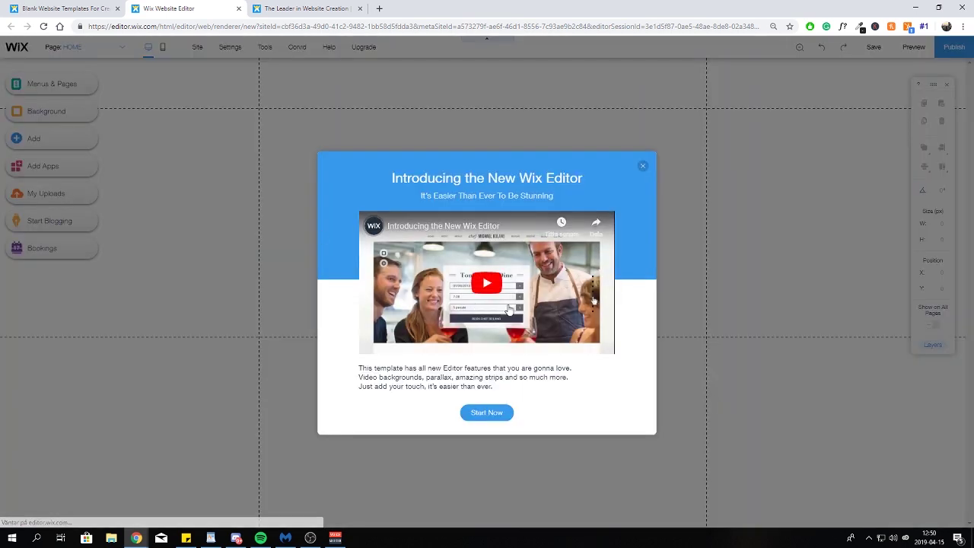
{"action": "left_click", "coordinate": [643, 166]}
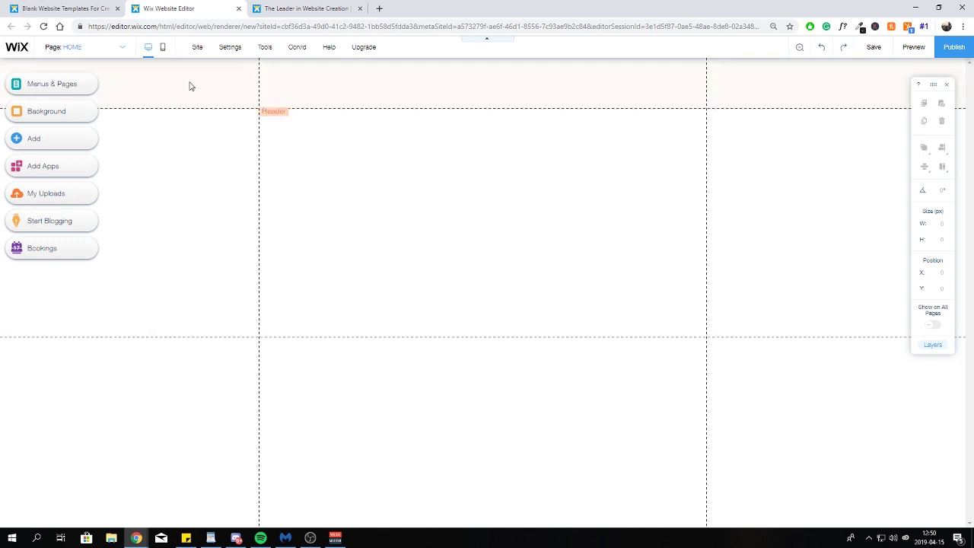
View the site in the mobile editor, skipping its introduction, and return to the desktop editor.
{"action": "left_click", "coordinate": [163, 50]}
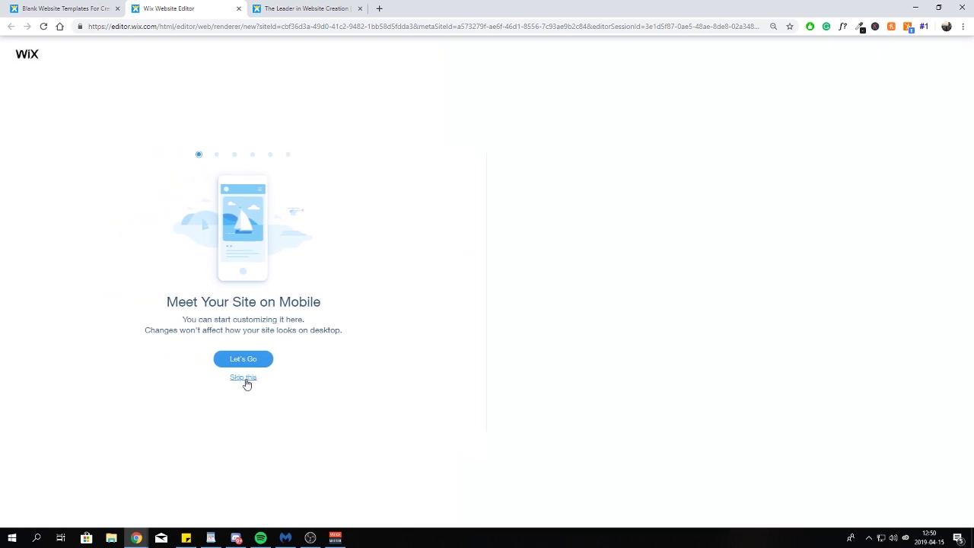
{"action": "left_click", "coordinate": [245, 379]}
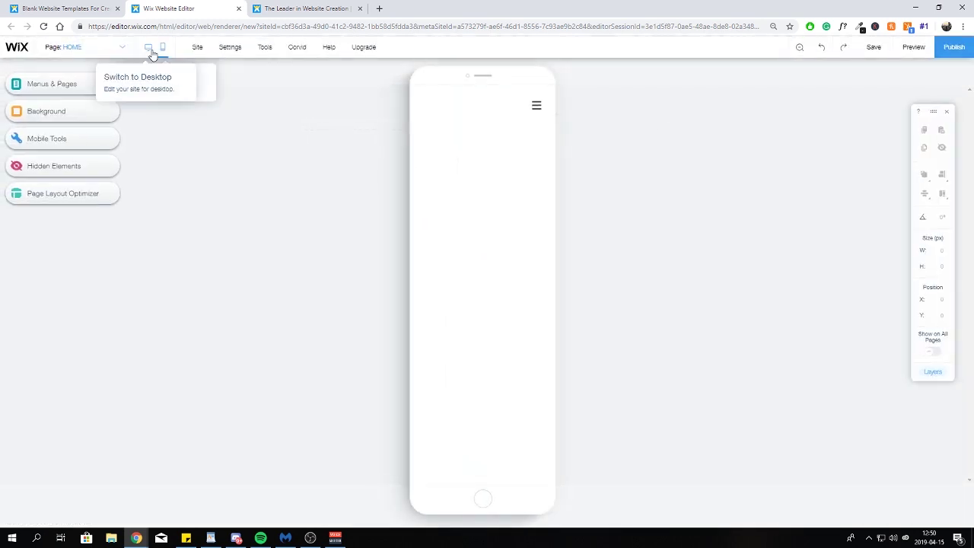
{"action": "left_click", "coordinate": [148, 49]}
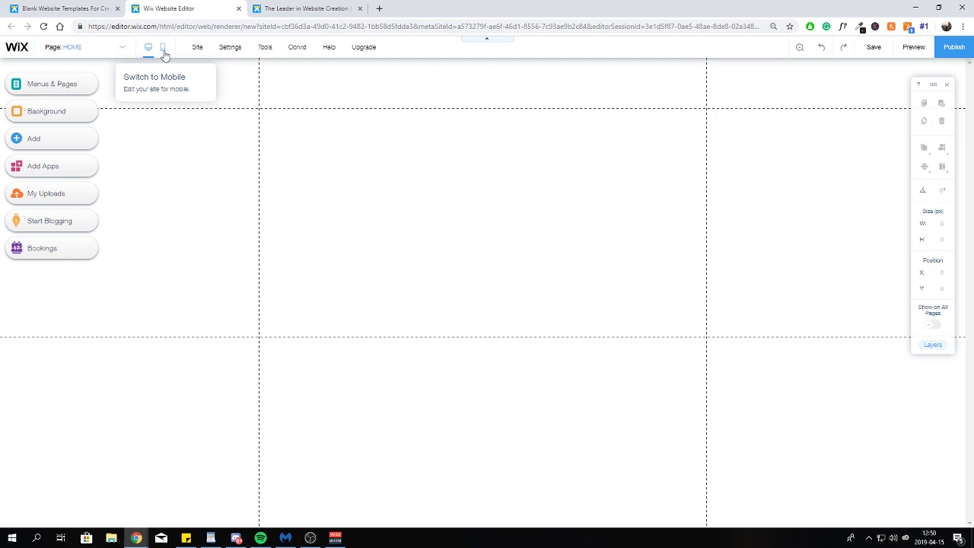
{"action": "left_click", "coordinate": [163, 49]}
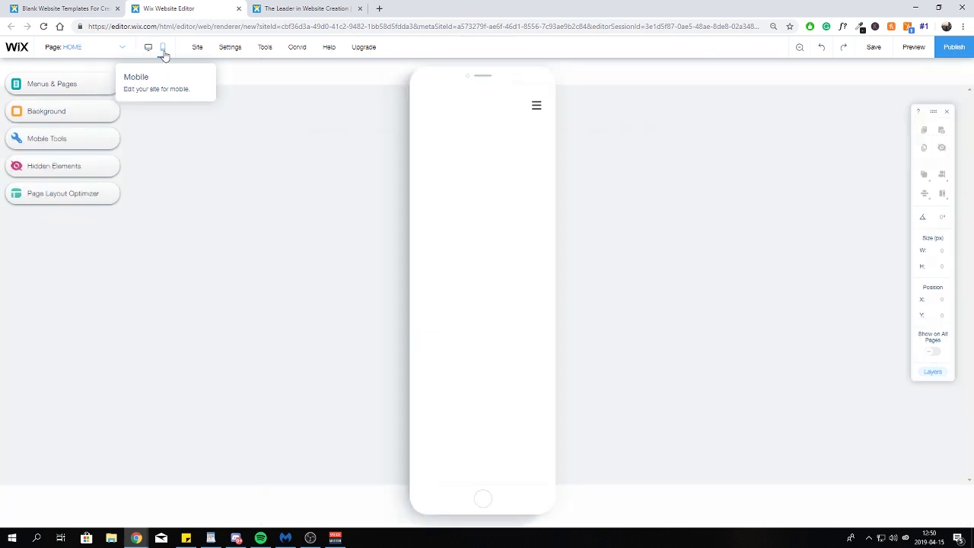
{"action": "left_click", "coordinate": [149, 47]}
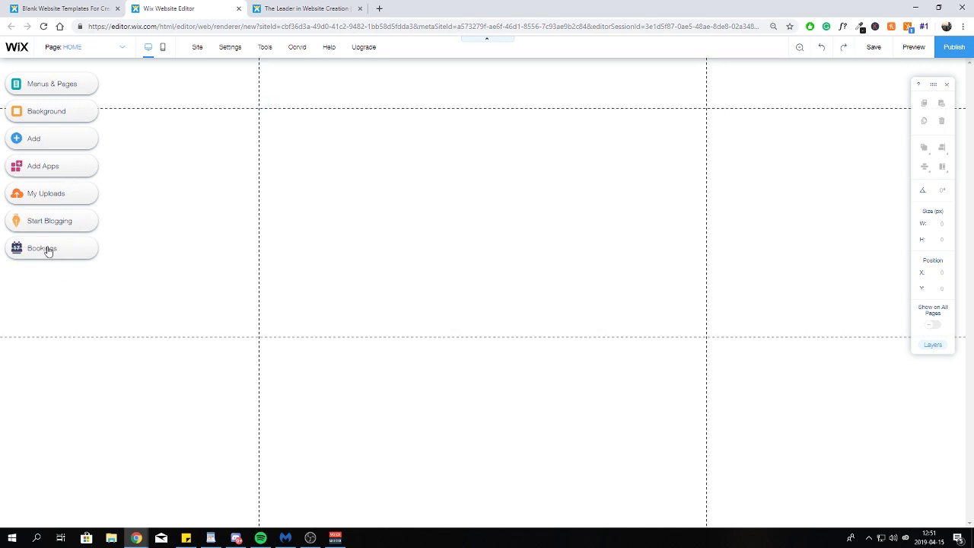
Add a new page named "about us" to the site menu and close the menu settings.
{"action": "left_click", "coordinate": [98, 52]}
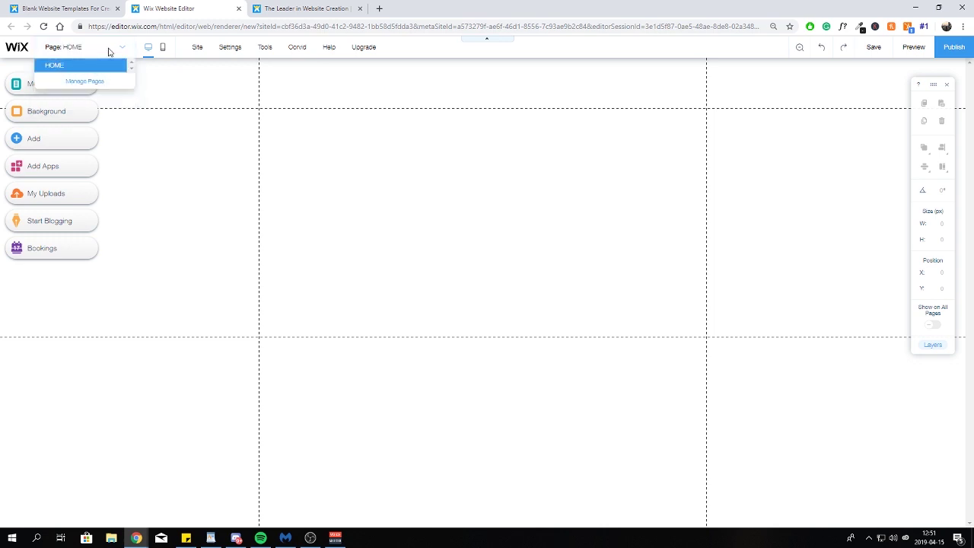
{"action": "left_click", "coordinate": [109, 52]}
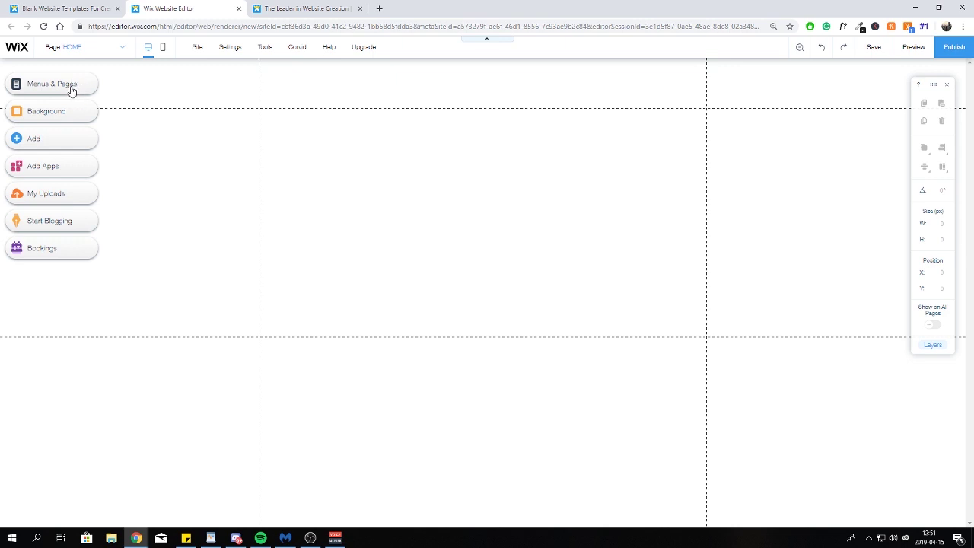
{"action": "left_click", "coordinate": [67, 86]}
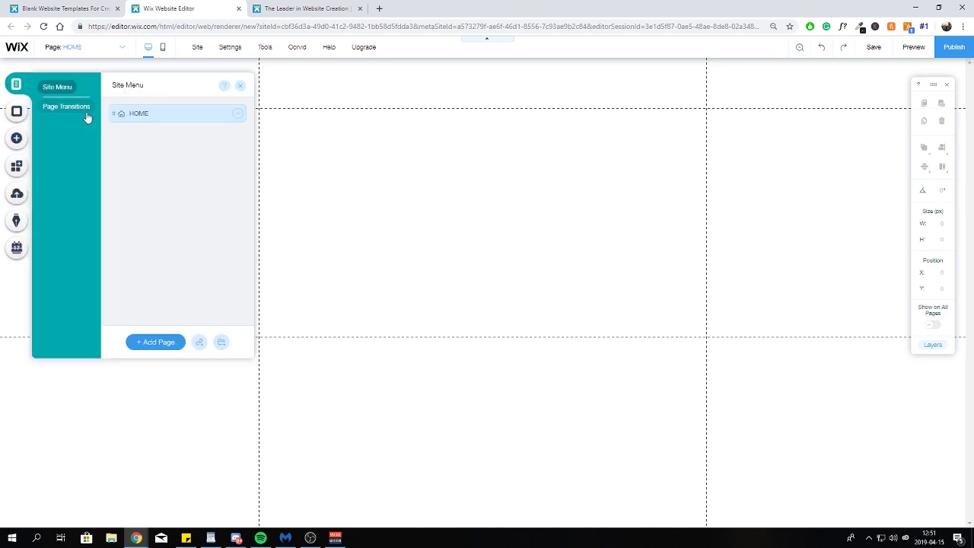
{"action": "left_click", "coordinate": [157, 343]}
{"action": "key", "text": "BackSpace"}
{"action": "type", "text": "about us"}
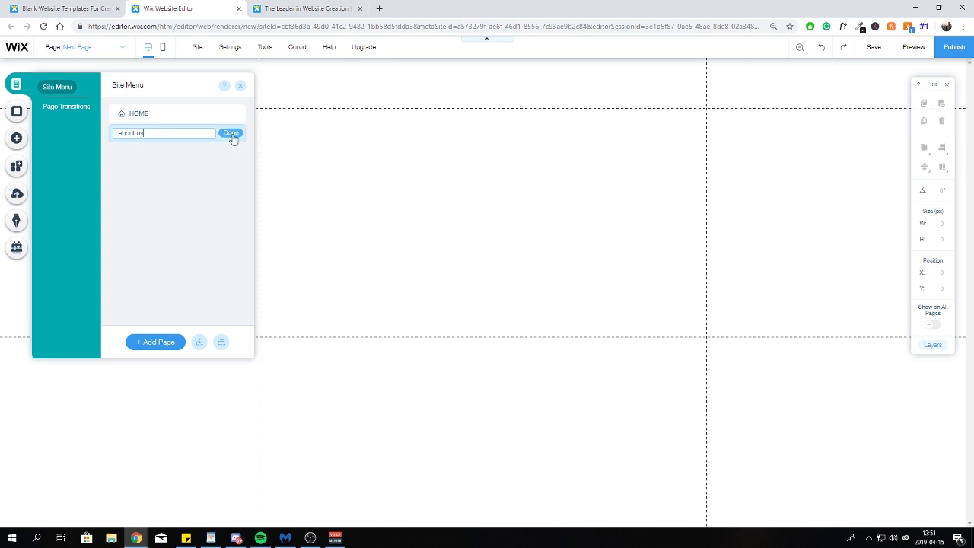
{"action": "left_click", "coordinate": [231, 134]}
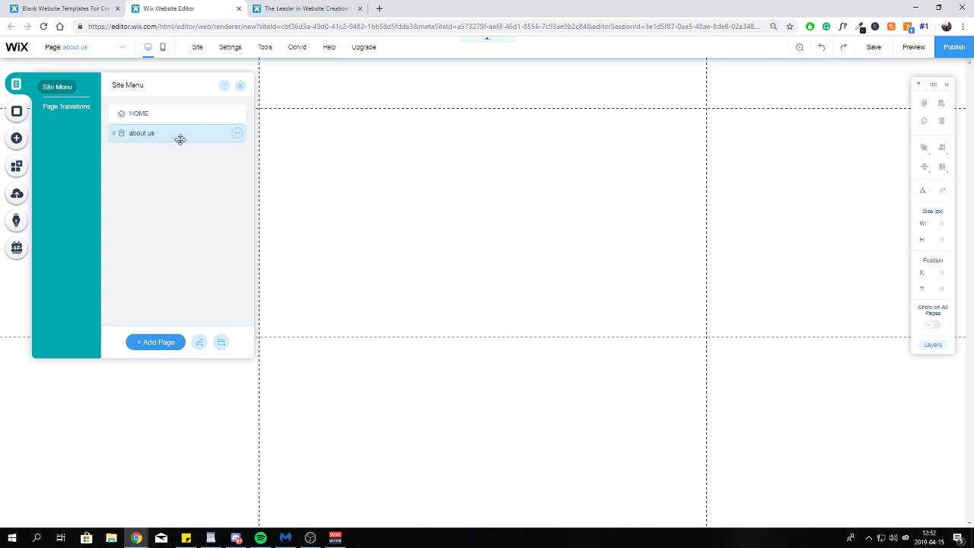
{"action": "double_click", "coordinate": [173, 133]}
{"action": "left_click", "coordinate": [207, 154]}
{"action": "left_click", "coordinate": [239, 86]}
Switch the editor to the HOME page and back to the about us page.
{"action": "left_click", "coordinate": [96, 49]}
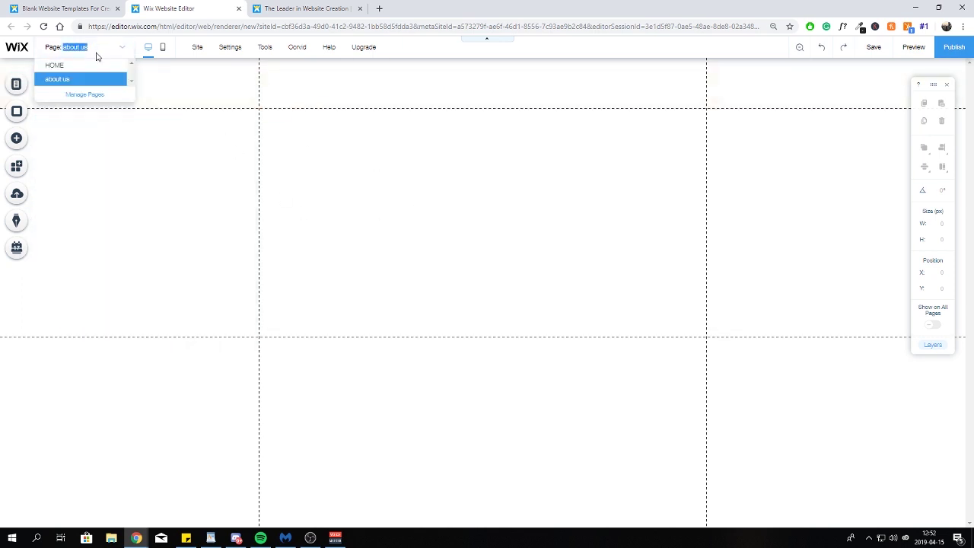
{"action": "left_click", "coordinate": [69, 64]}
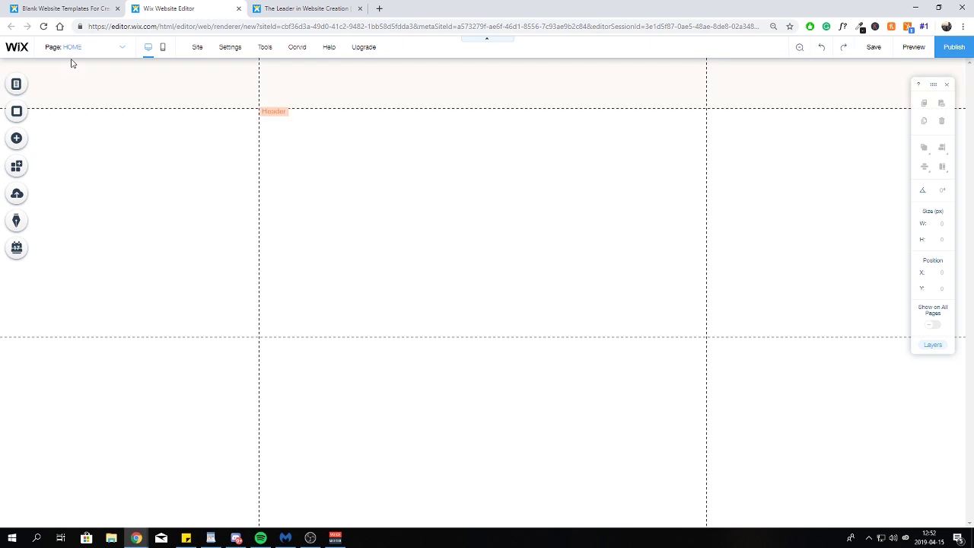
{"action": "left_click", "coordinate": [79, 47]}
{"action": "left_click", "coordinate": [79, 79]}
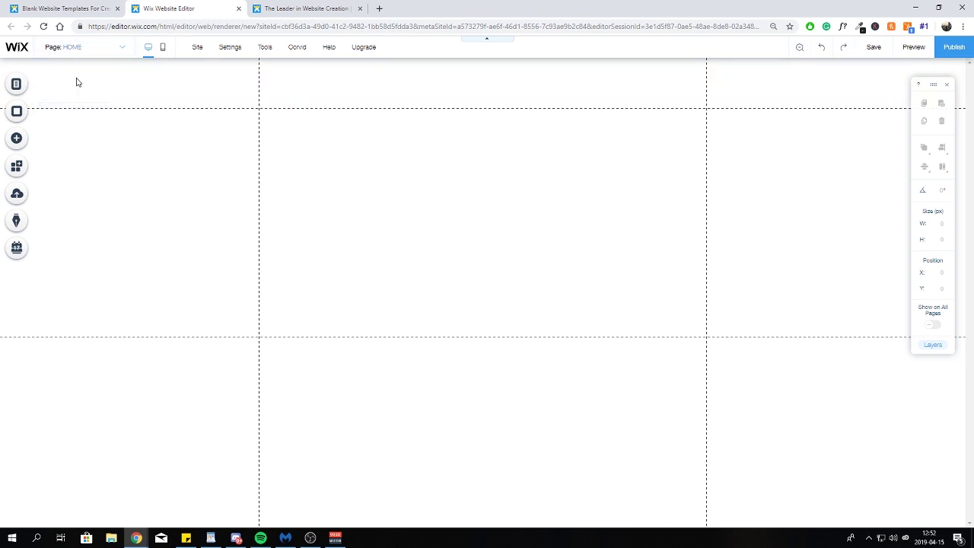
Add a Heading 1 text reading "About us" to the about us page and move it up to about X 351, Y 333.
{"action": "left_click", "coordinate": [17, 140]}
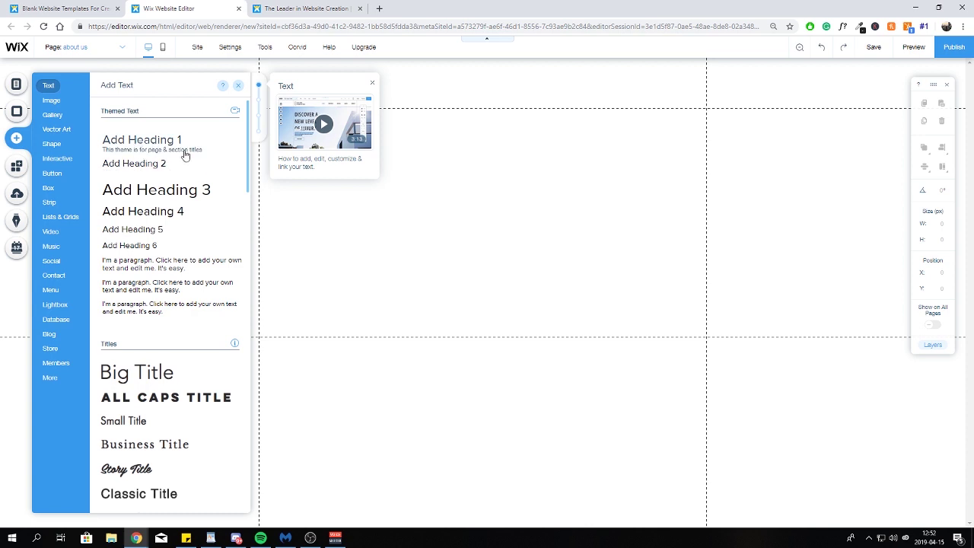
{"action": "left_click", "coordinate": [137, 143]}
{"action": "double_click", "coordinate": [440, 287]}
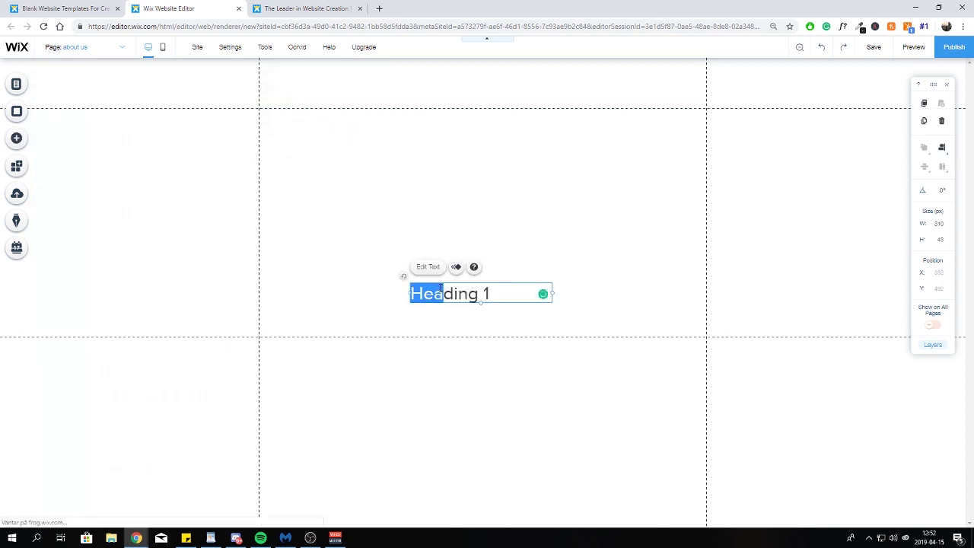
{"action": "key", "text": "ctrl+a"}
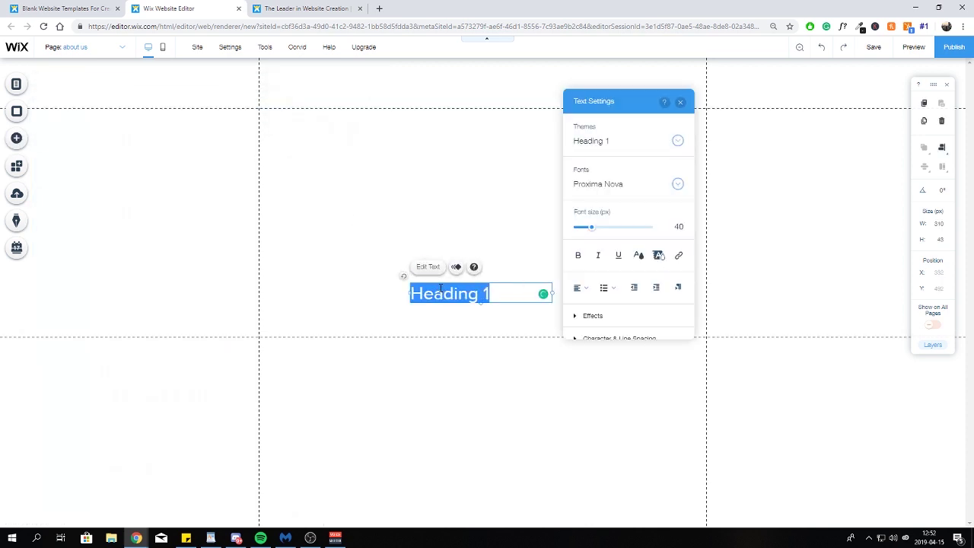
{"action": "type", "text": "About"}
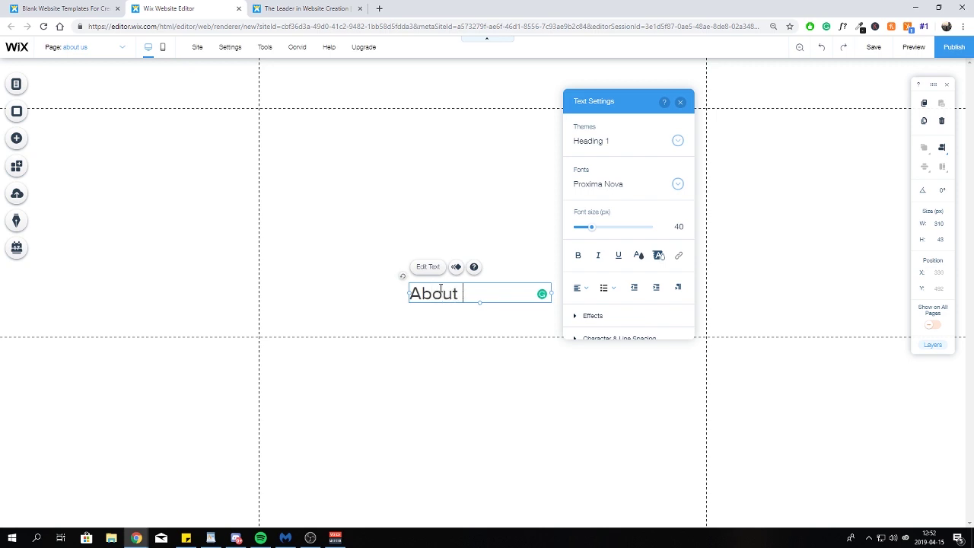
{"action": "type", "text": " us"}
{"action": "key", "text": "Return"}
{"action": "left_click", "coordinate": [357, 263]}
{"action": "left_click_drag", "start_coordinate": [431, 298], "coordinate": [449, 229]}
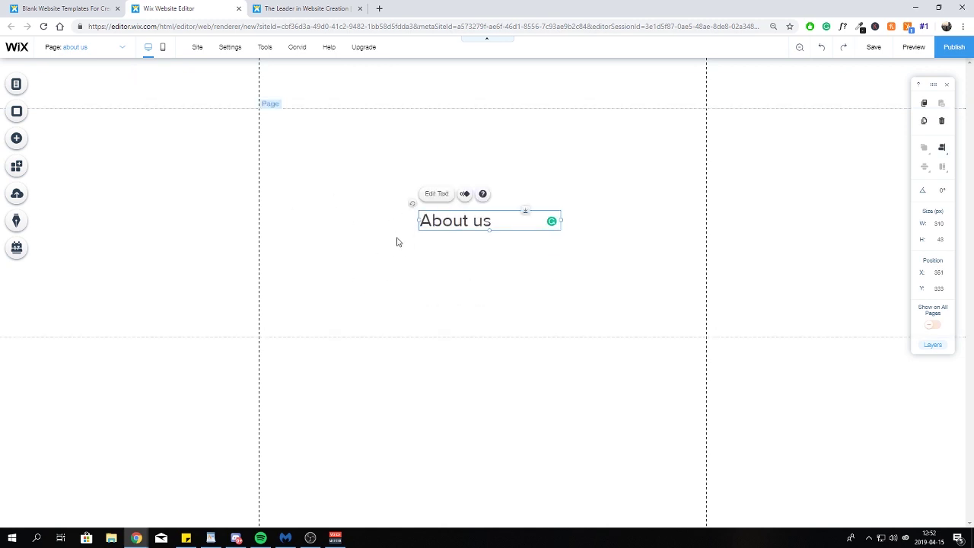
{"action": "left_click", "coordinate": [397, 241]}
View the HOME page to compare it with the about us page, and return to about us.
{"action": "left_click", "coordinate": [105, 50]}
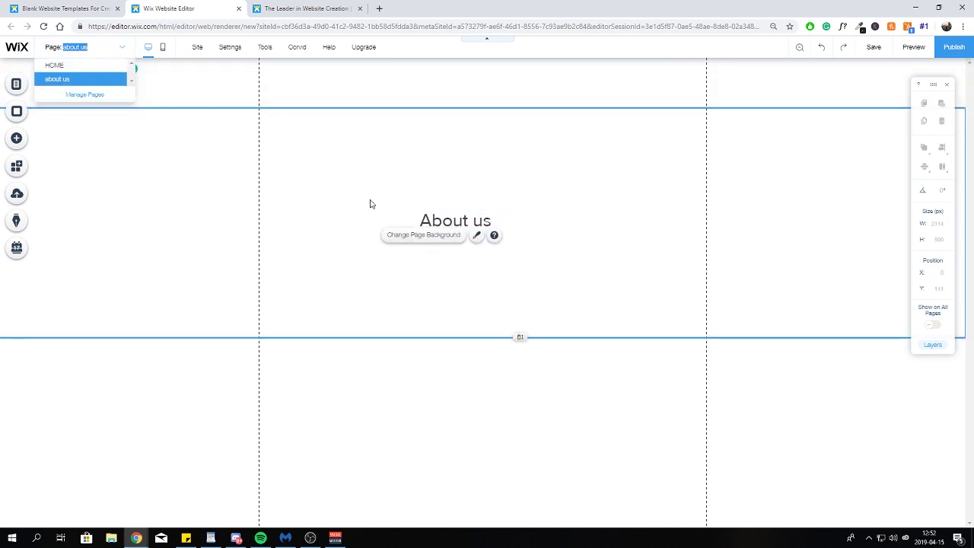
{"action": "left_click", "coordinate": [73, 66]}
{"action": "left_click", "coordinate": [108, 50]}
{"action": "left_click", "coordinate": [84, 79]}
Delete the "About us" heading from the about us page and switch the editor to the HOME page.
{"action": "left_click", "coordinate": [442, 220]}
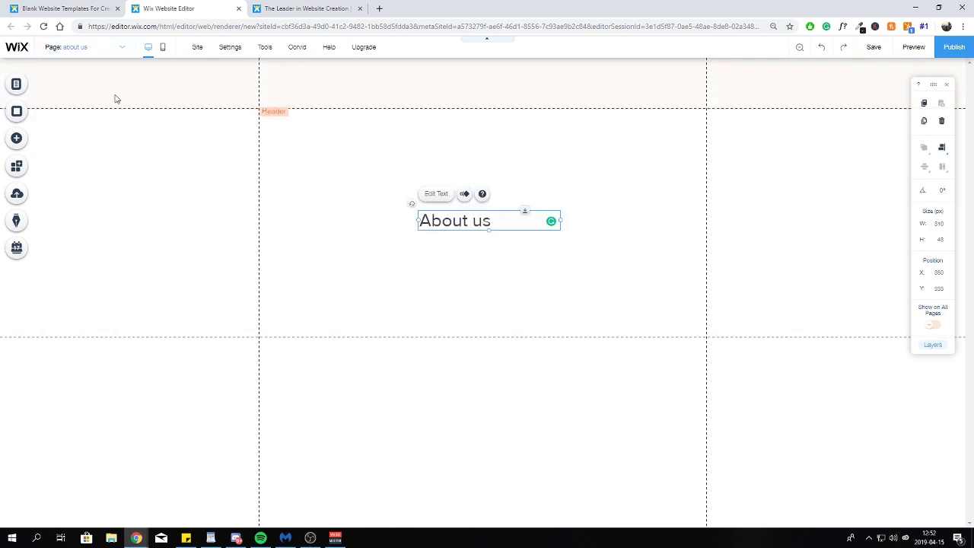
{"action": "key", "text": "Delete"}
{"action": "left_click", "coordinate": [82, 51]}
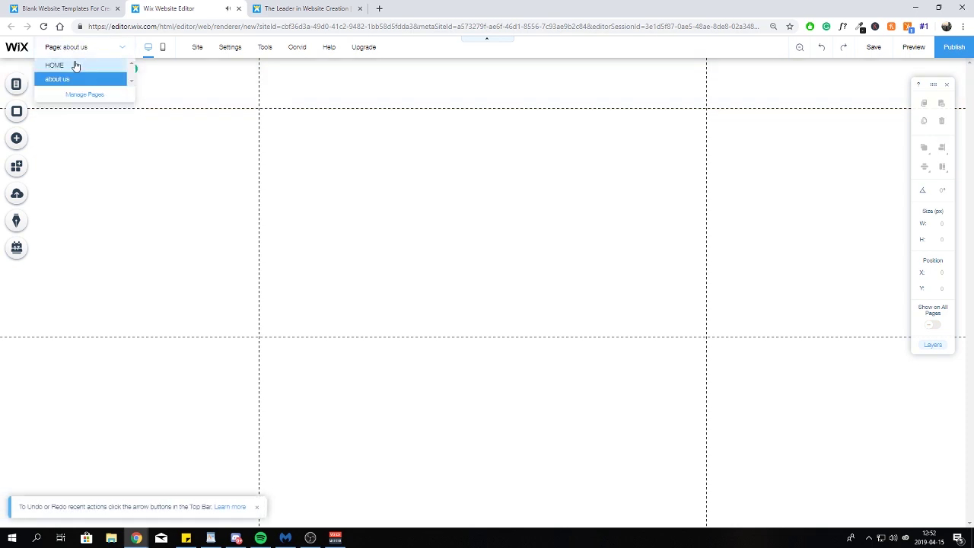
{"action": "left_click", "coordinate": [76, 66]}
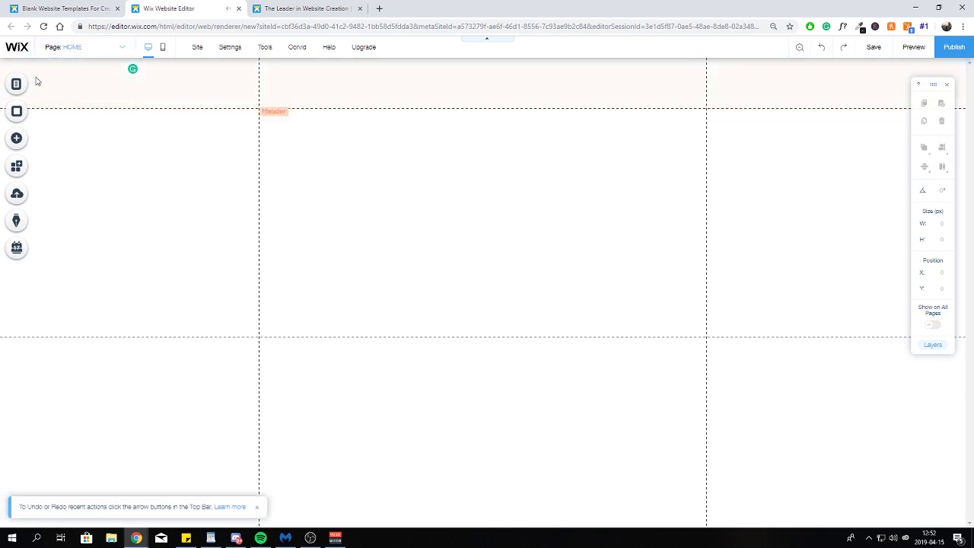
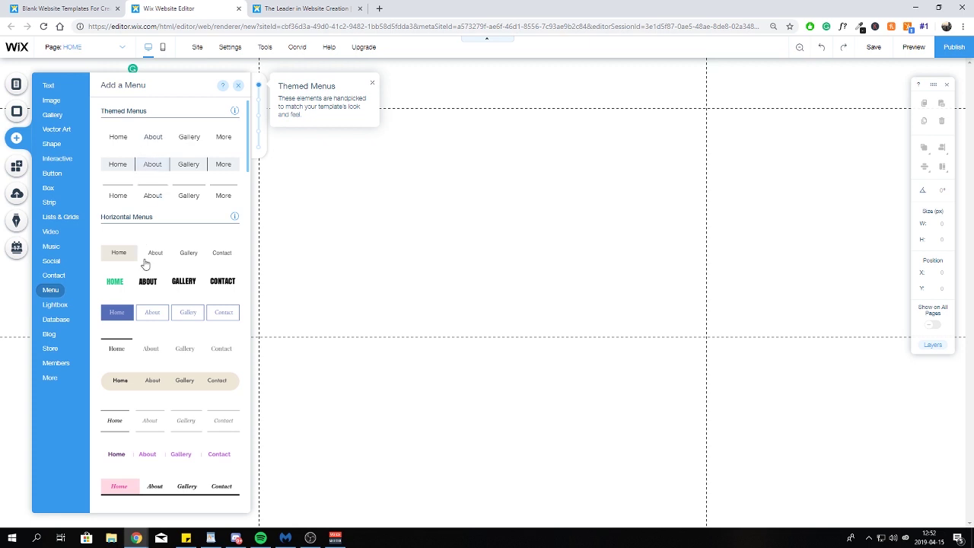
Browse the menu designs and add the first plain themed menu to the HOME page.
{"action": "scroll", "coordinate": [145, 263], "scroll_direction": "down", "scroll_amount": 8}
{"action": "scroll", "coordinate": [166, 342], "scroll_direction": "down", "scroll_amount": 4}
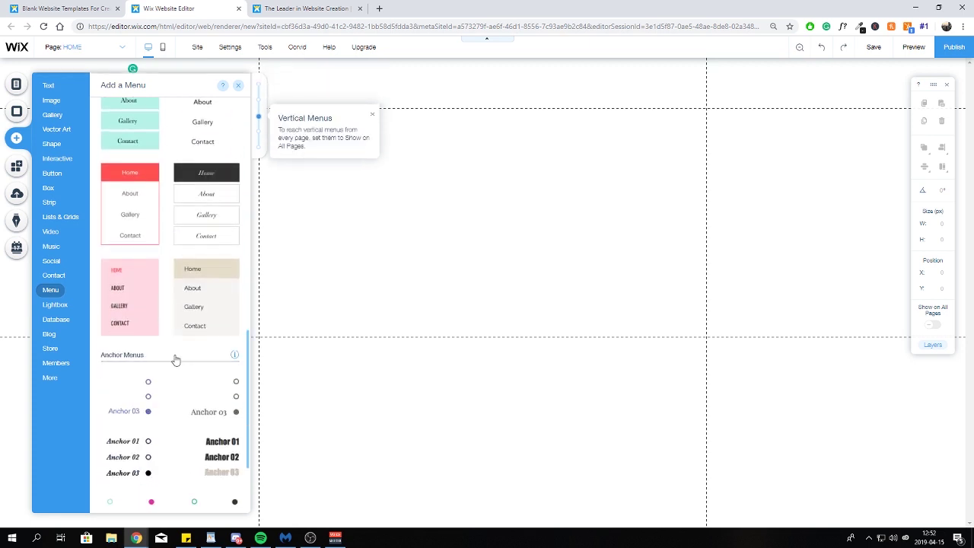
{"action": "scroll", "coordinate": [181, 371], "scroll_direction": "up", "scroll_amount": 3}
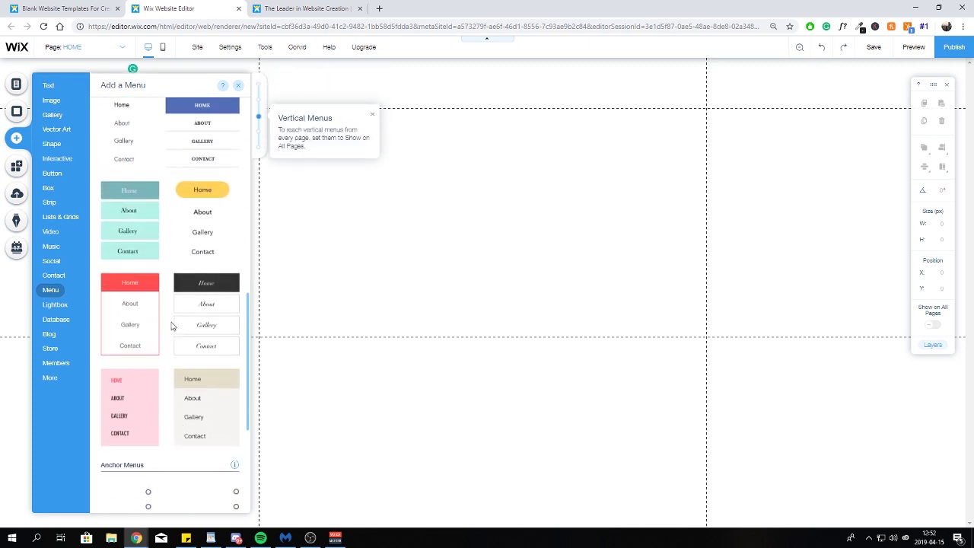
{"action": "scroll", "coordinate": [183, 286], "scroll_direction": "up", "scroll_amount": 10}
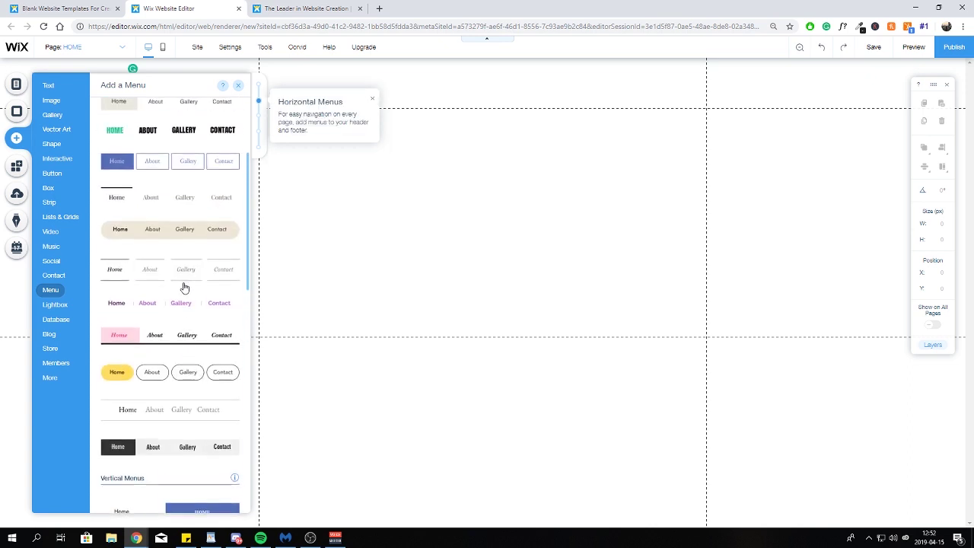
{"action": "scroll", "coordinate": [175, 258], "scroll_direction": "up", "scroll_amount": 1}
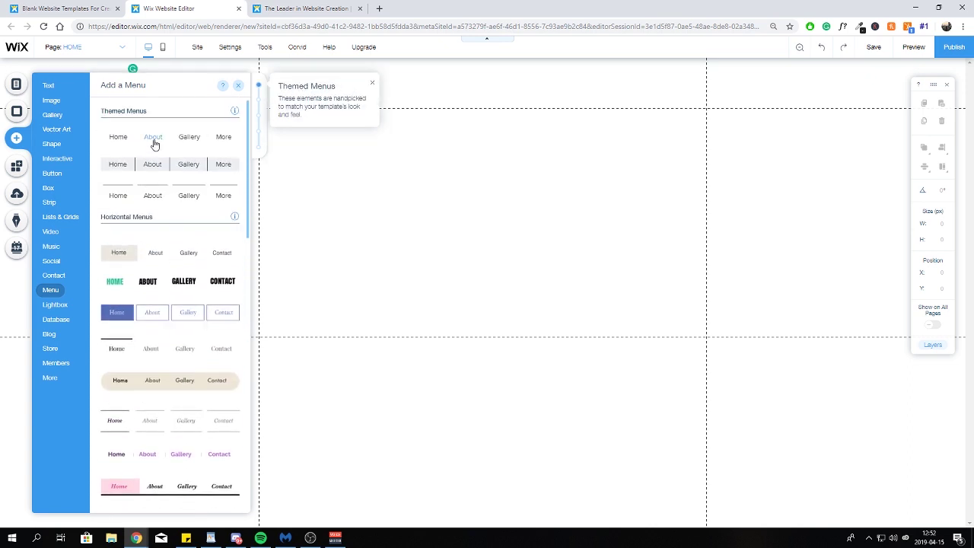
{"action": "left_click", "coordinate": [124, 141]}
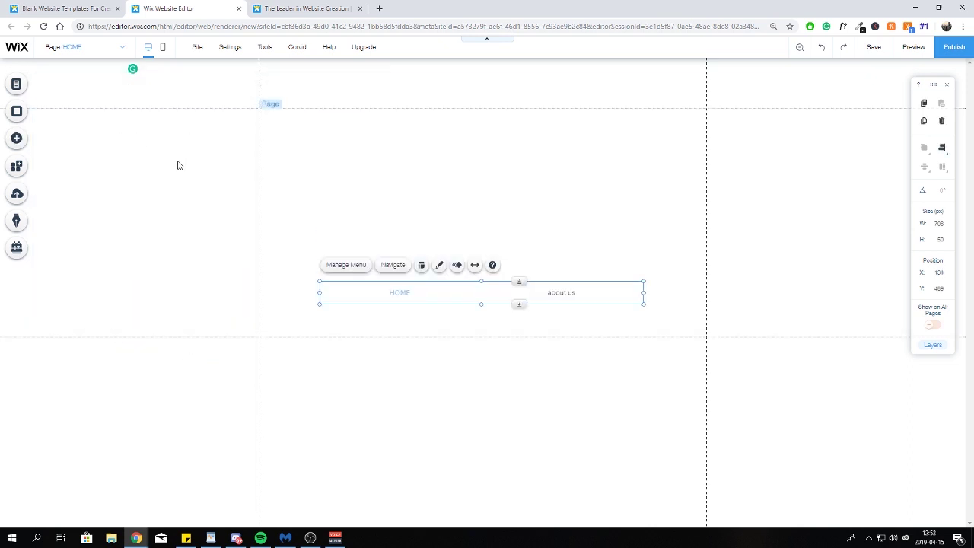
Move the horizontal menu up into the header at about X 111, Y 30 and deselect it.
{"action": "left_click_drag", "start_coordinate": [401, 296], "coordinate": [397, 87]}
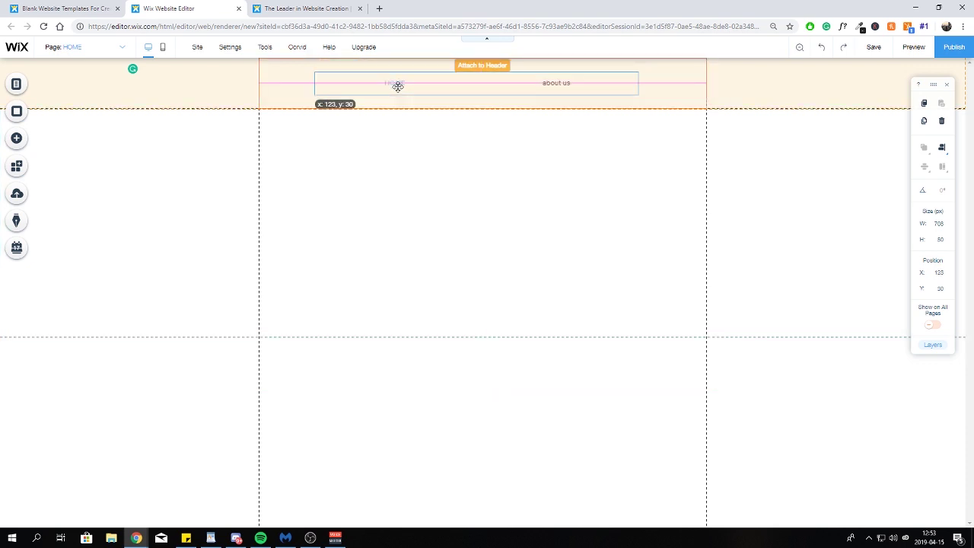
{"action": "mouse_move", "coordinate": [397, 86]}
{"action": "left_mouse_down"}
{"action": "mouse_move", "coordinate": [386, 83]}
{"action": "mouse_move", "coordinate": [396, 84]}
{"action": "left_mouse_up"}
{"action": "left_click", "coordinate": [404, 168]}
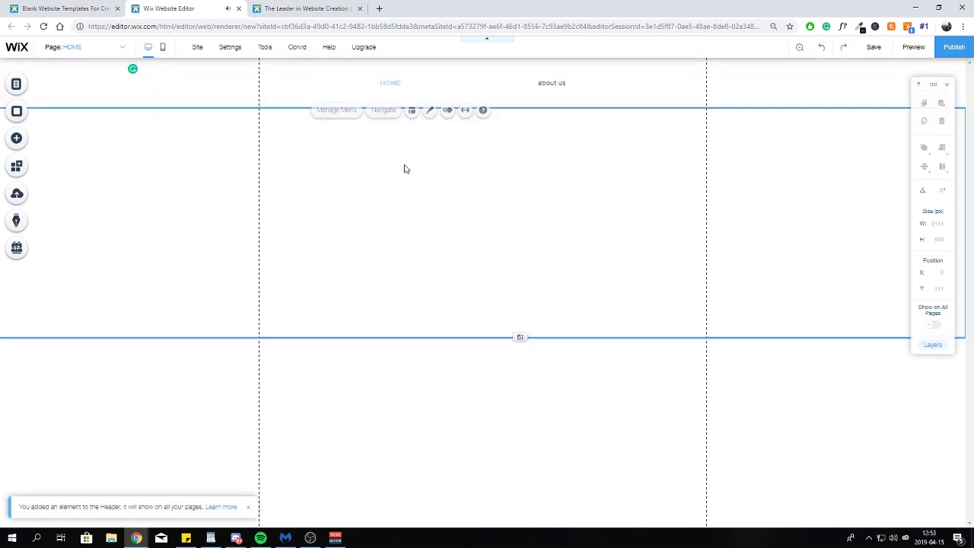
Check the header menu on the about us page and return to the HOME page.
{"action": "left_click", "coordinate": [122, 47]}
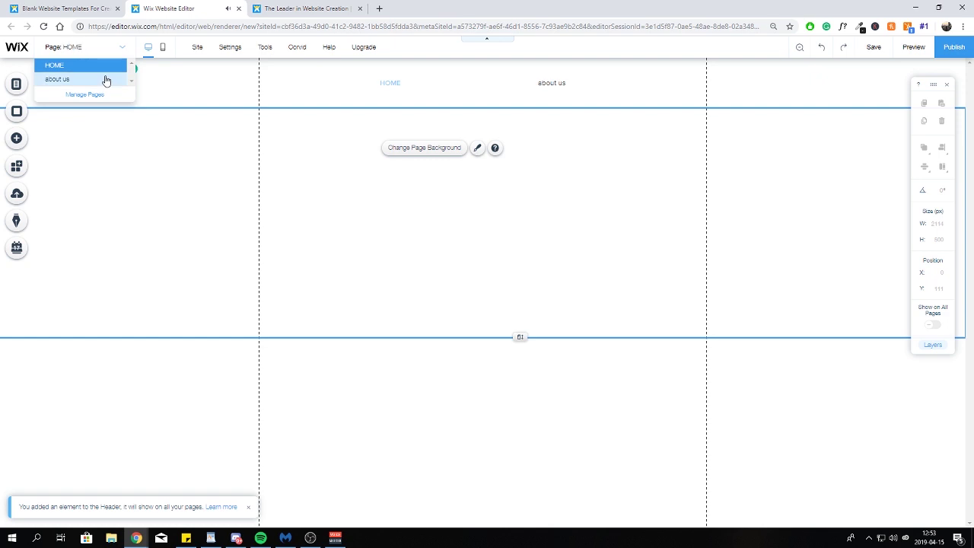
{"action": "left_click", "coordinate": [105, 79]}
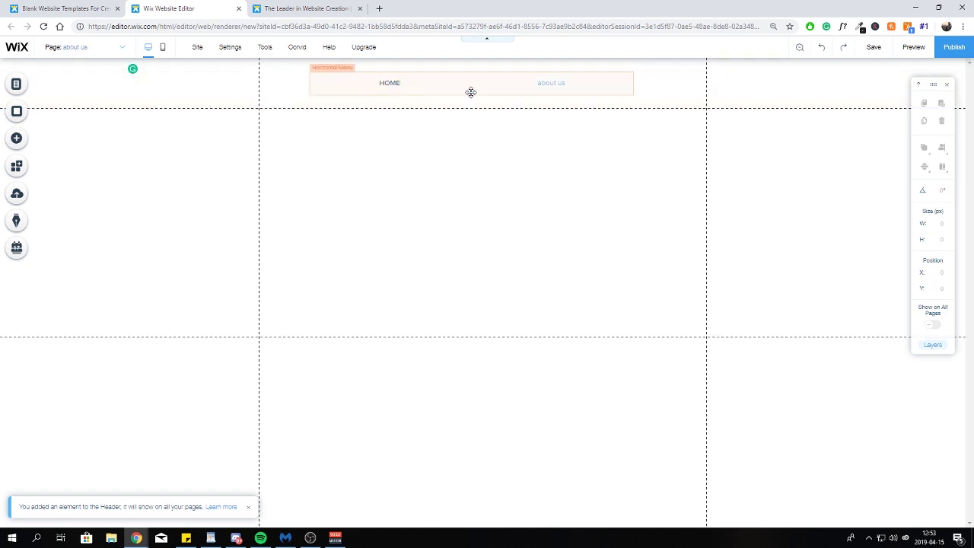
{"action": "left_click", "coordinate": [98, 48]}
{"action": "left_click", "coordinate": [99, 63]}
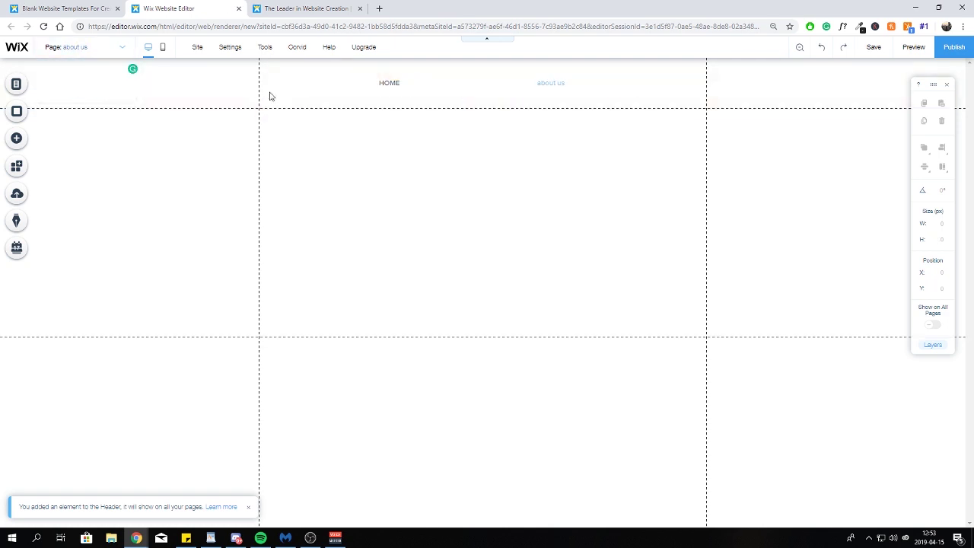
Add a new page named "Home 2" to the site through the header menu's page management.
{"action": "left_click", "coordinate": [411, 79]}
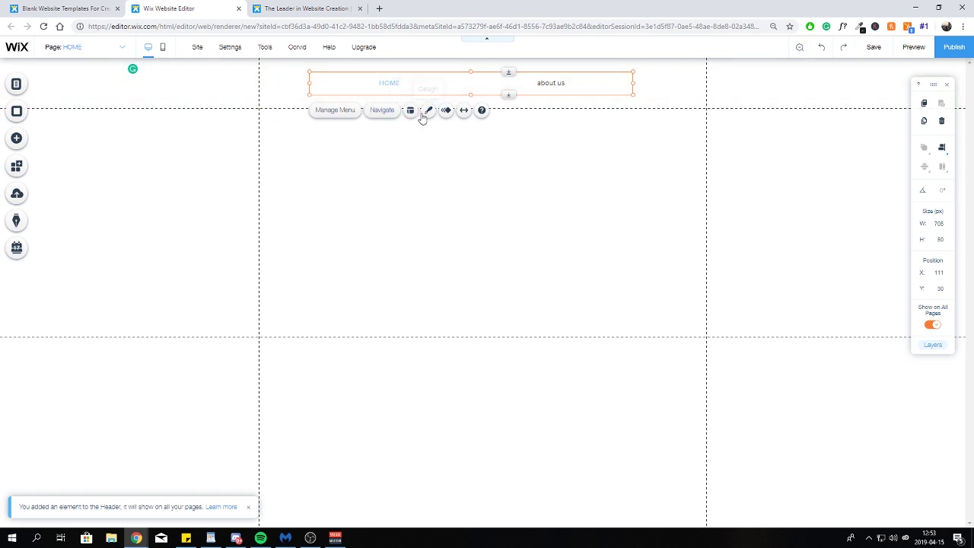
{"action": "left_click", "coordinate": [343, 112]}
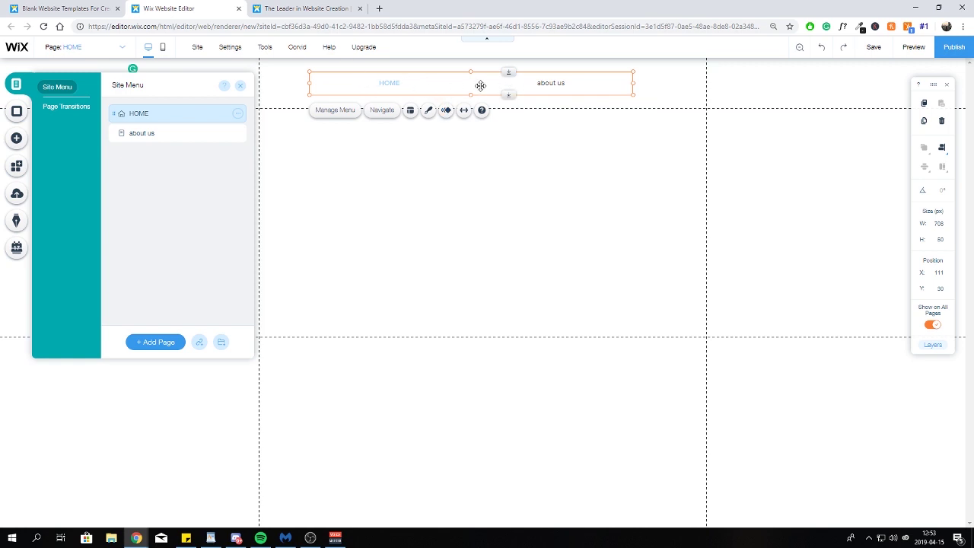
{"action": "left_click", "coordinate": [158, 343]}
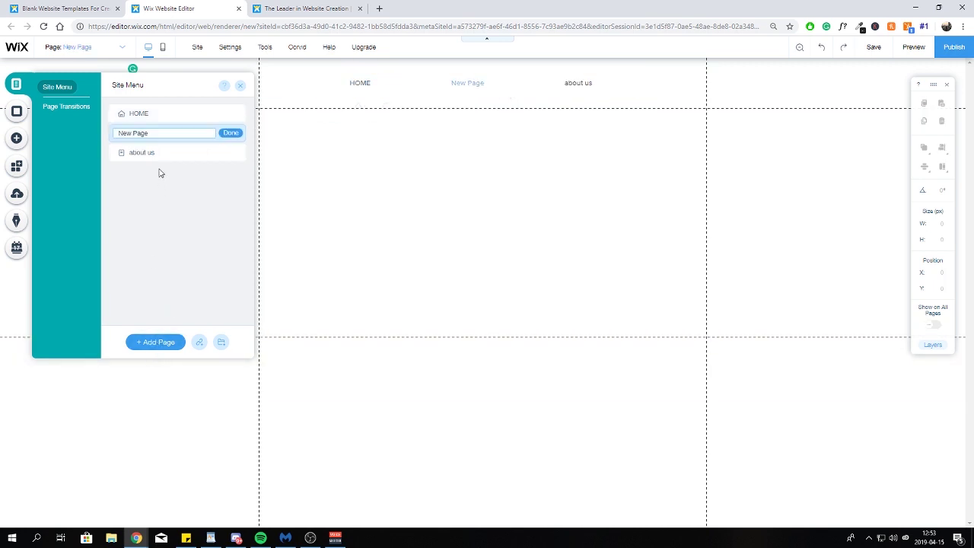
{"action": "key", "text": "ctrl+a"}
{"action": "key", "text": "BackSpace"}
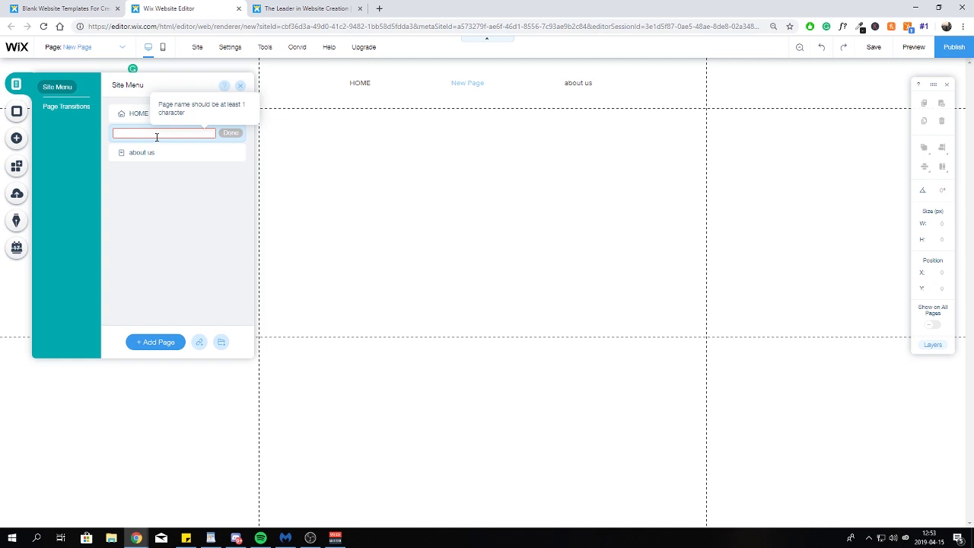
{"action": "type", "text": "Home 2"}
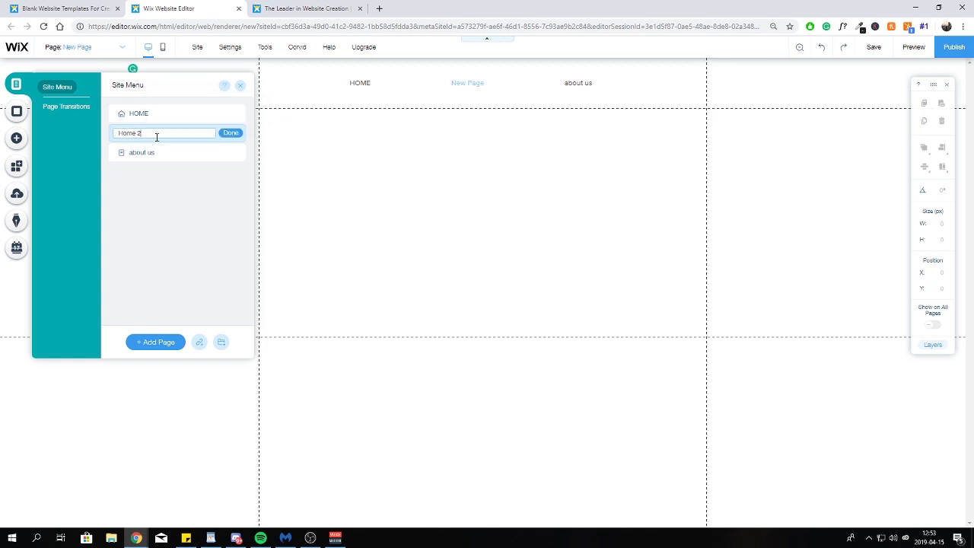
{"action": "key", "text": "Return"}
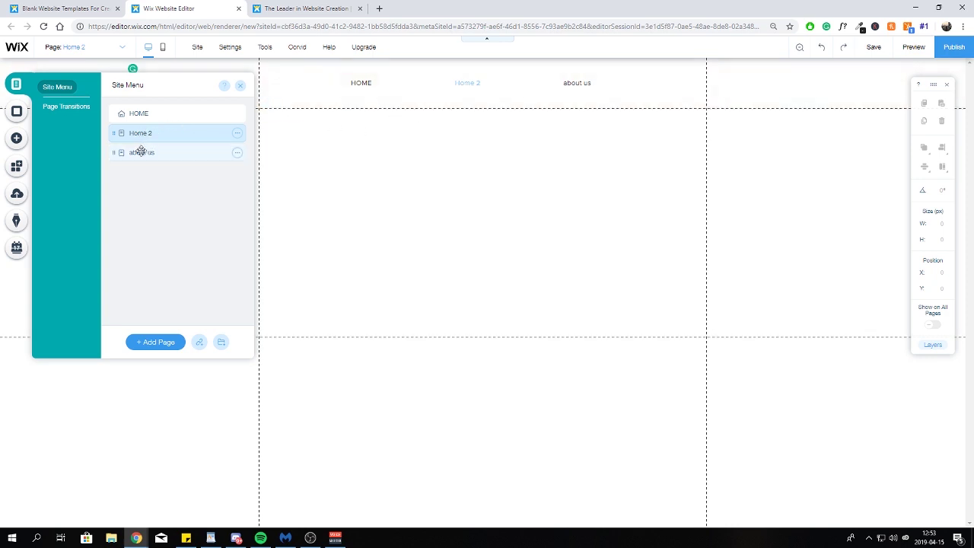
Make the about us page a subpage of Home 2 in the site menu and close the menu settings.
{"action": "left_click_drag", "start_coordinate": [138, 155], "coordinate": [175, 153]}
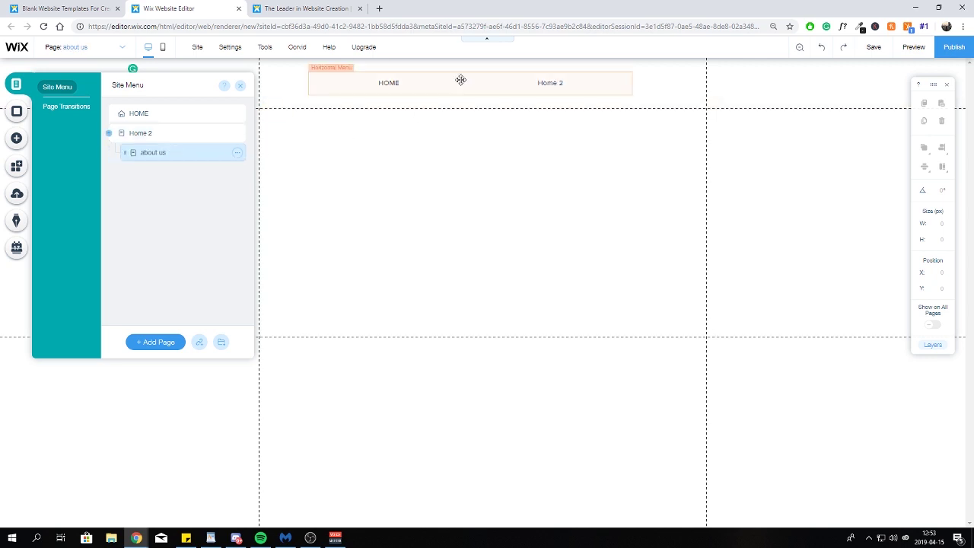
{"action": "left_click", "coordinate": [496, 141]}
{"action": "left_click", "coordinate": [552, 83]}
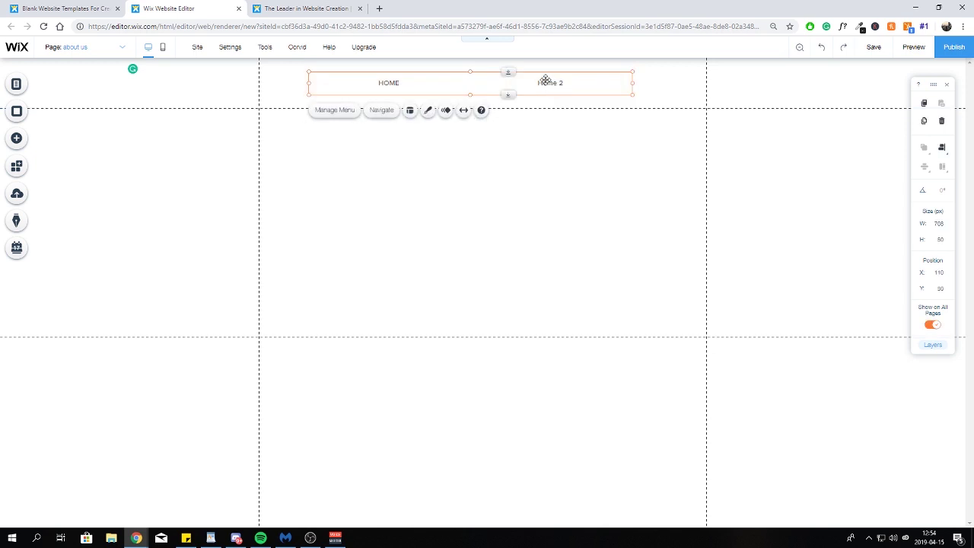
Preview the site, reveal the submenu under Home 2 in the header, and return to the editor.
{"action": "left_click", "coordinate": [917, 50]}
{"action": "mouse_move", "coordinate": [550, 104]}
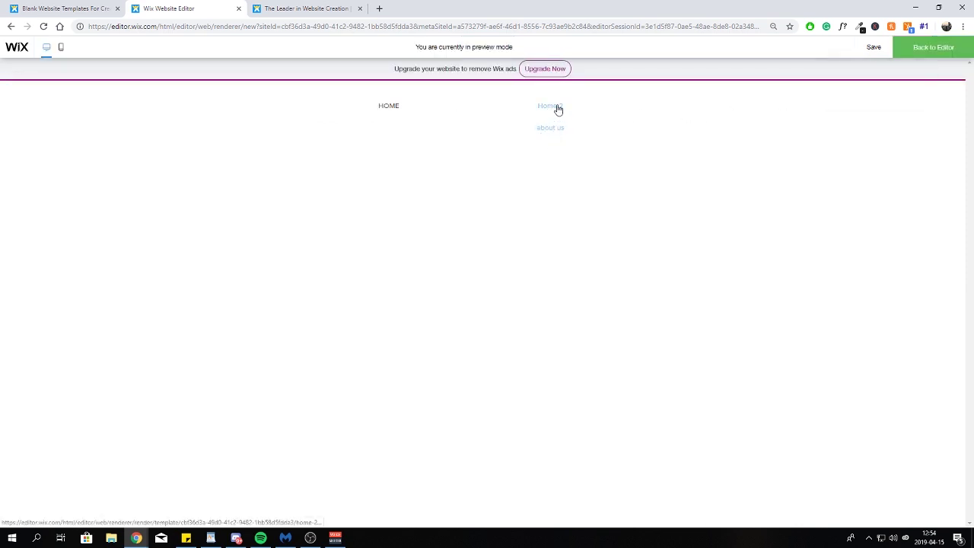
{"action": "left_click", "coordinate": [930, 47]}
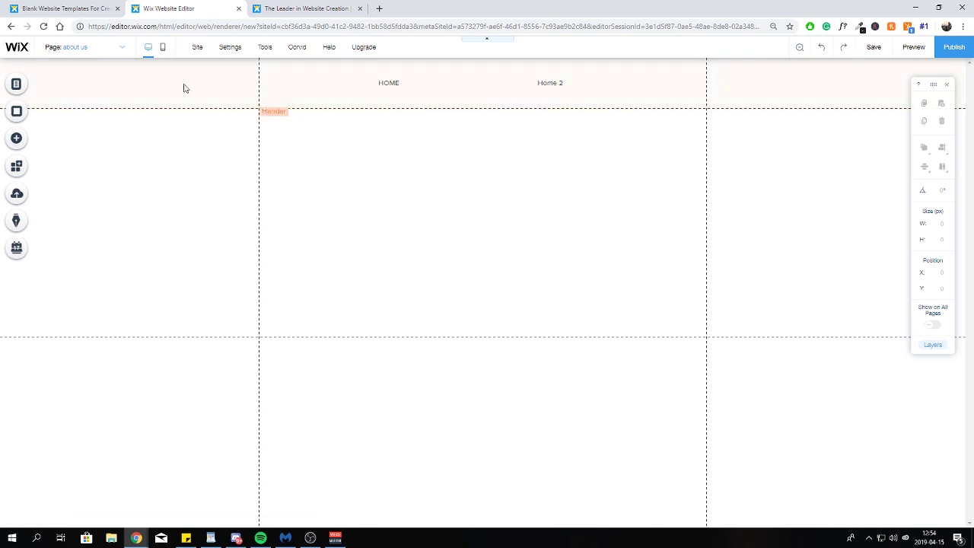
Switch the editor from the about us page to the HOME page.
{"action": "left_click", "coordinate": [31, 138]}
{"action": "left_click", "coordinate": [263, 130]}
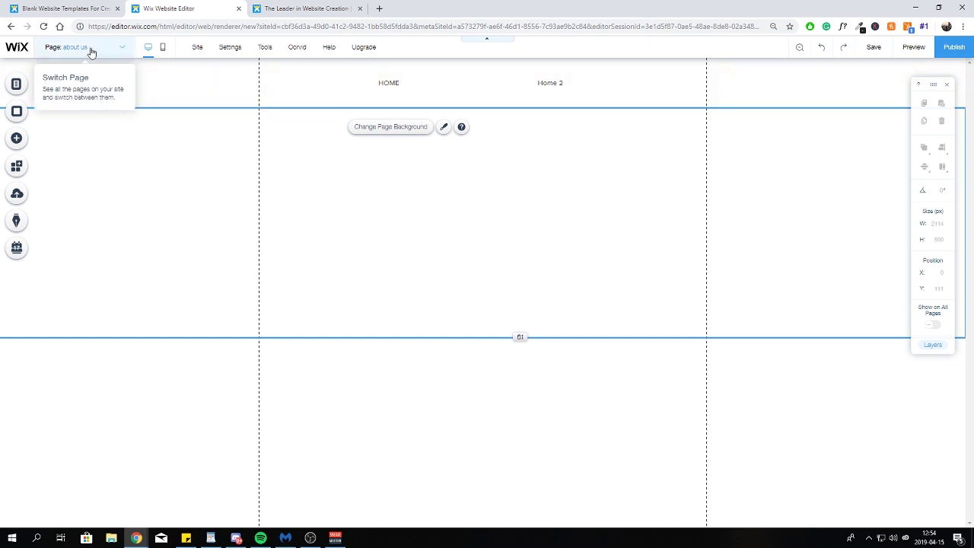
{"action": "left_click", "coordinate": [90, 50]}
{"action": "left_click", "coordinate": [88, 67]}
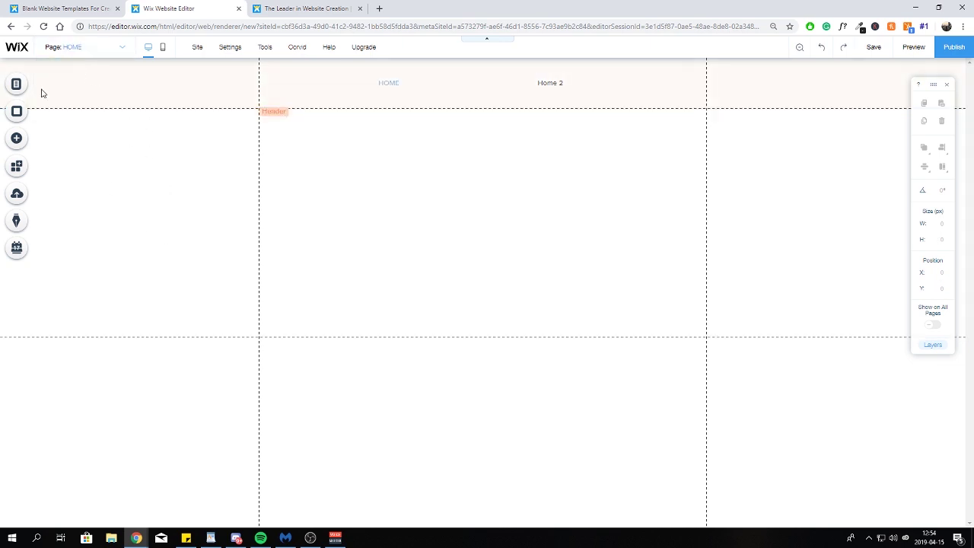
Browse the strip designs and add the About strip with the skateboard photo and green "About us" column directly below the HOME page's header.
{"action": "left_click", "coordinate": [23, 140]}
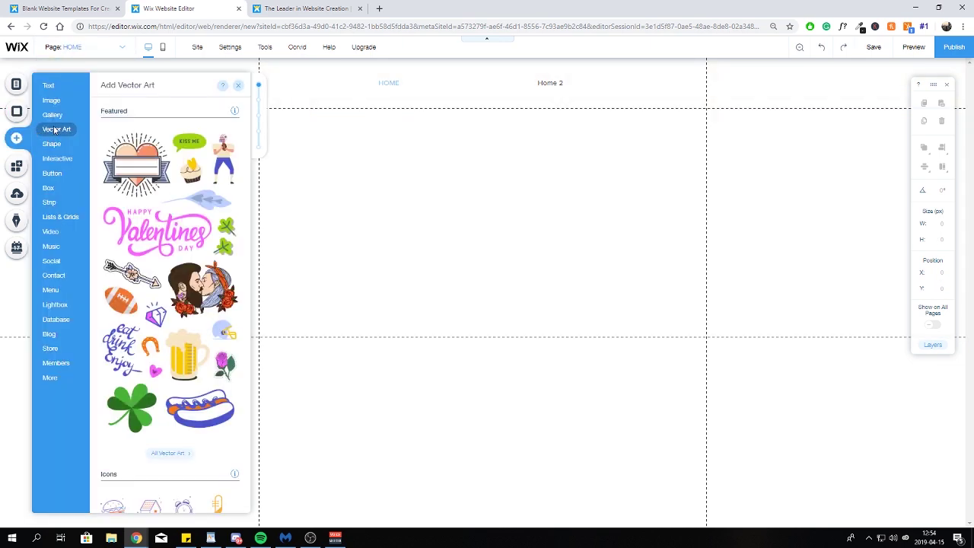
{"action": "mouse_move", "coordinate": [50, 203]}
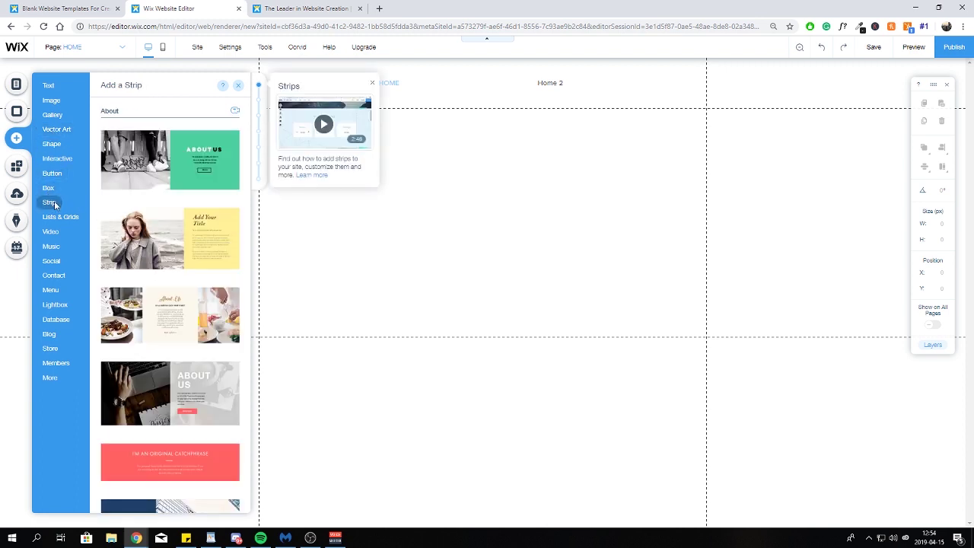
{"action": "scroll", "coordinate": [166, 191], "scroll_direction": "down", "scroll_amount": 3}
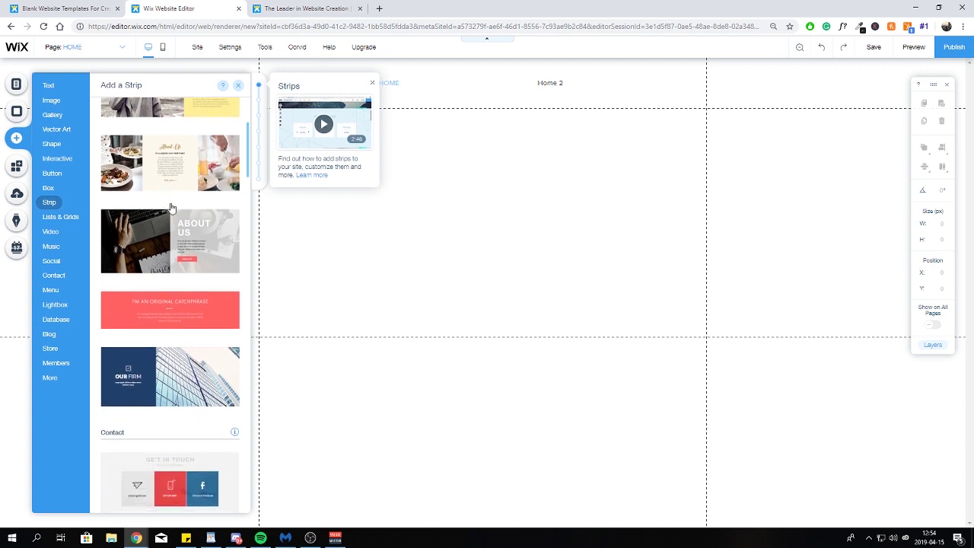
{"action": "scroll", "coordinate": [178, 228], "scroll_direction": "down", "scroll_amount": 3}
{"action": "scroll", "coordinate": [187, 248], "scroll_direction": "up", "scroll_amount": 2}
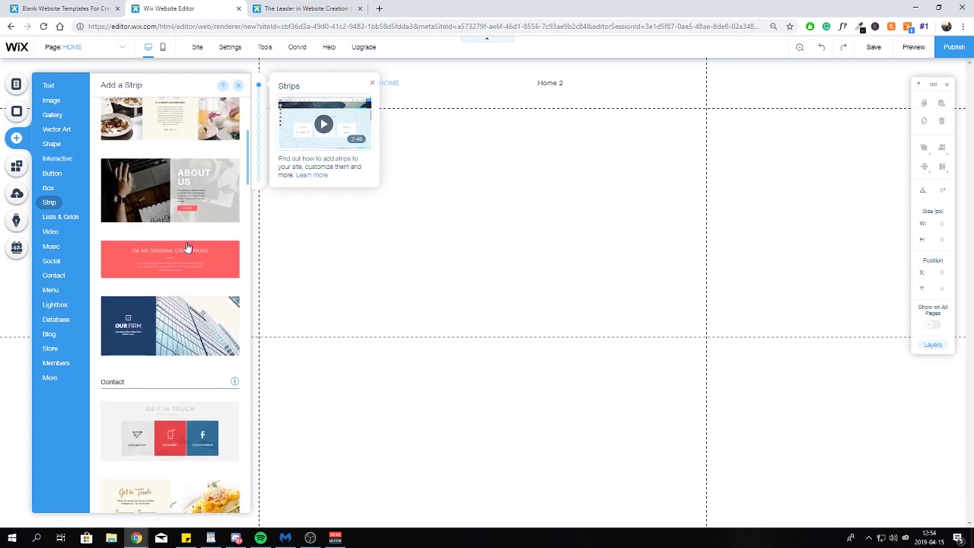
{"action": "scroll", "coordinate": [198, 274], "scroll_direction": "up", "scroll_amount": 3}
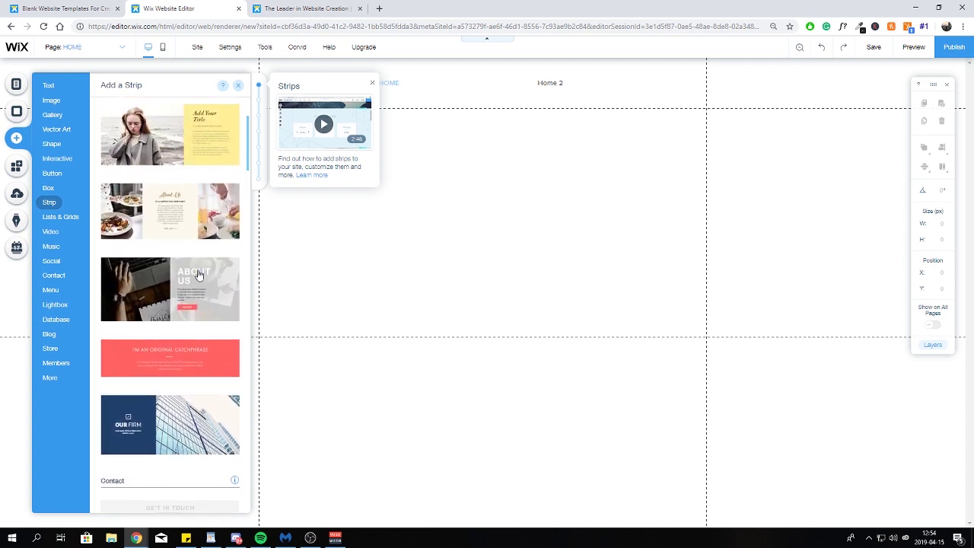
{"action": "scroll", "coordinate": [197, 278], "scroll_direction": "up", "scroll_amount": 2}
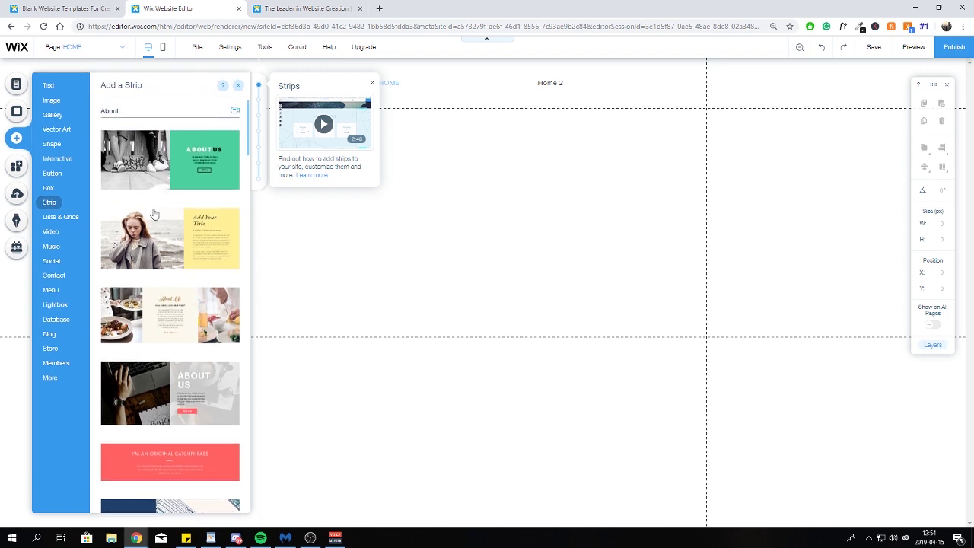
{"action": "left_click", "coordinate": [162, 169]}
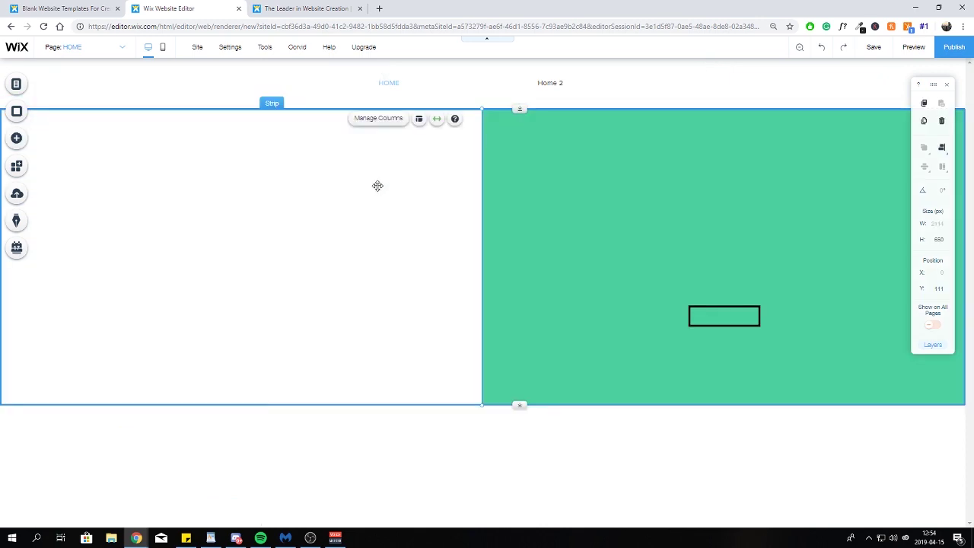
{"action": "left_click_drag", "start_coordinate": [528, 198], "coordinate": [508, 146]}
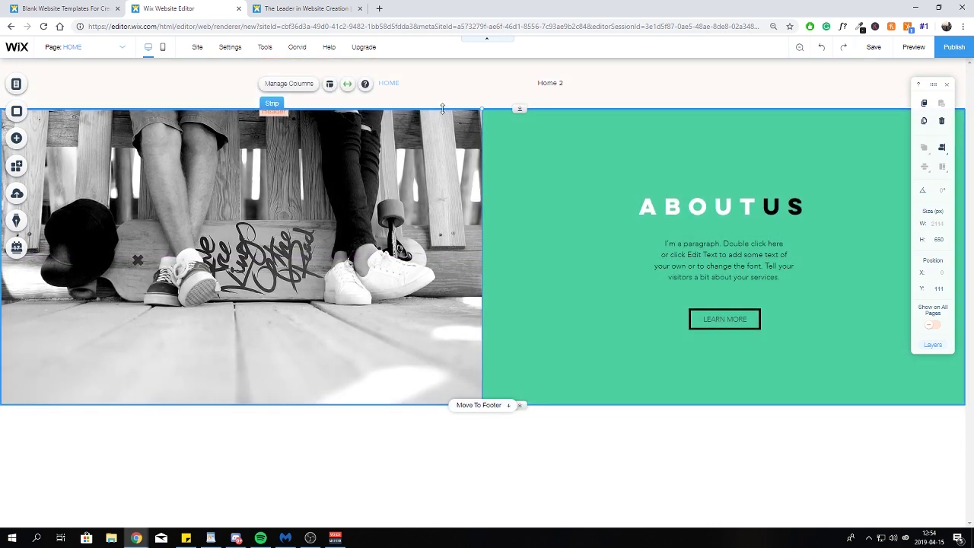
Replace the ABOUT US heading in the green column with WELCOME.
{"action": "left_click", "coordinate": [707, 211]}
{"action": "left_click", "coordinate": [708, 212]}
{"action": "left_click", "coordinate": [698, 176]}
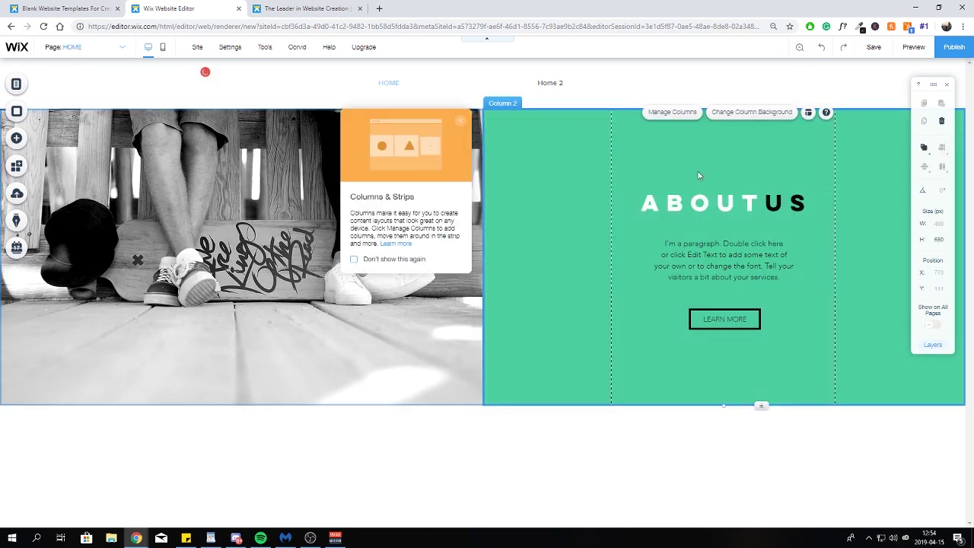
{"action": "left_click", "coordinate": [628, 194]}
{"action": "left_click", "coordinate": [647, 178]}
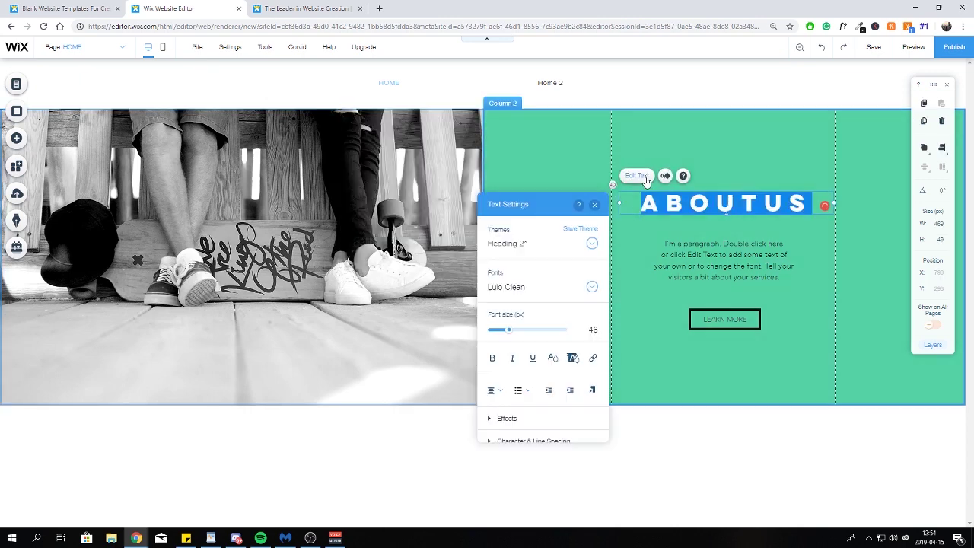
{"action": "type", "text": "HO"}
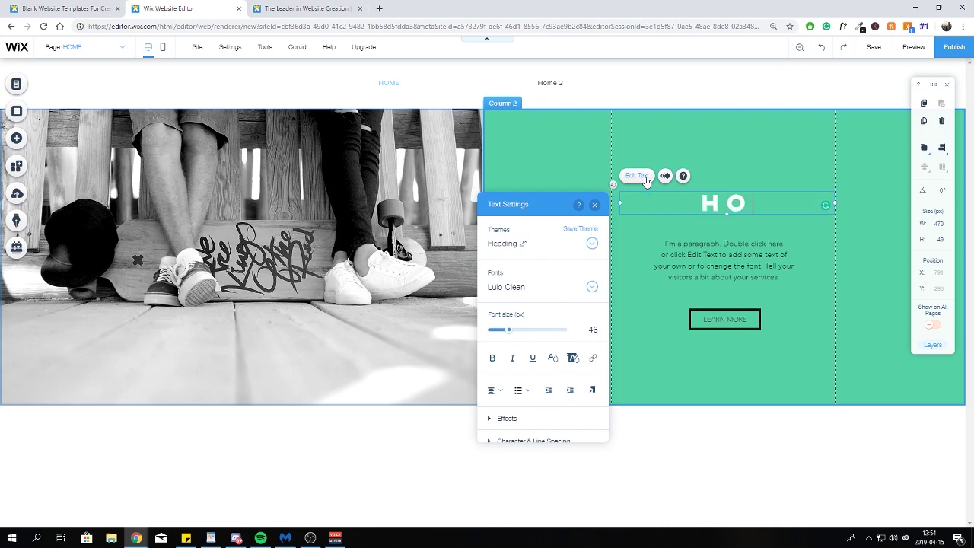
{"action": "key", "text": "BackSpace"}
{"action": "key", "text": "BackSpace"}
{"action": "type", "text": "WELCOME"}
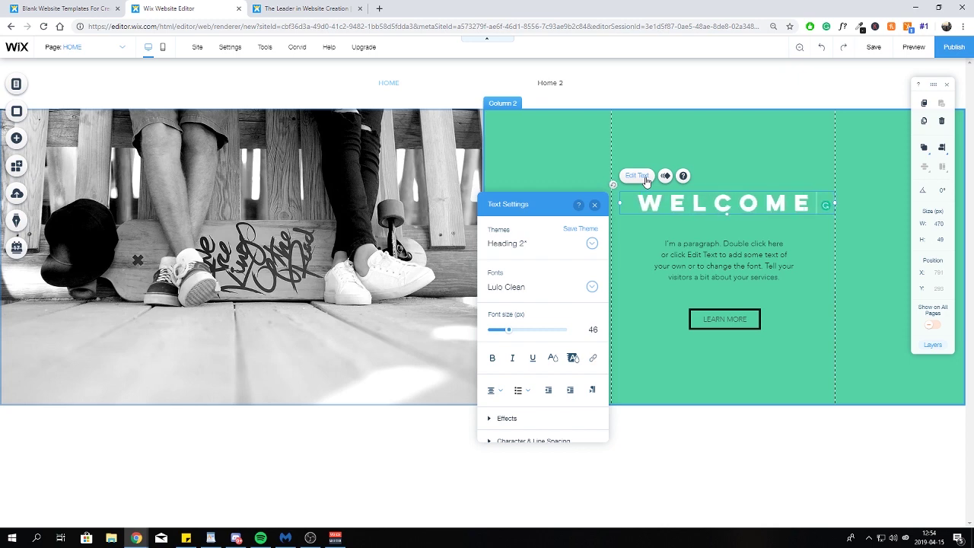
{"action": "left_click", "coordinate": [707, 370]}
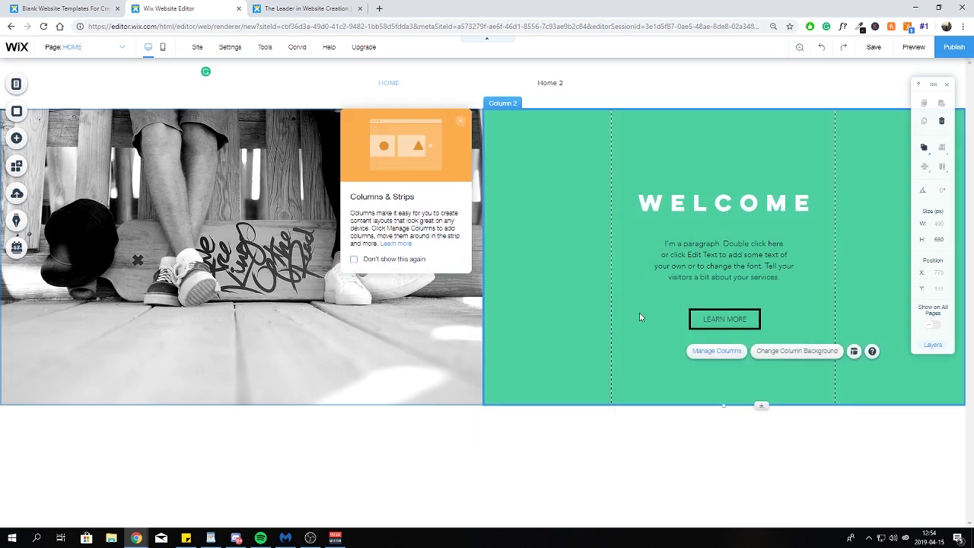
{"action": "left_click", "coordinate": [530, 450]}
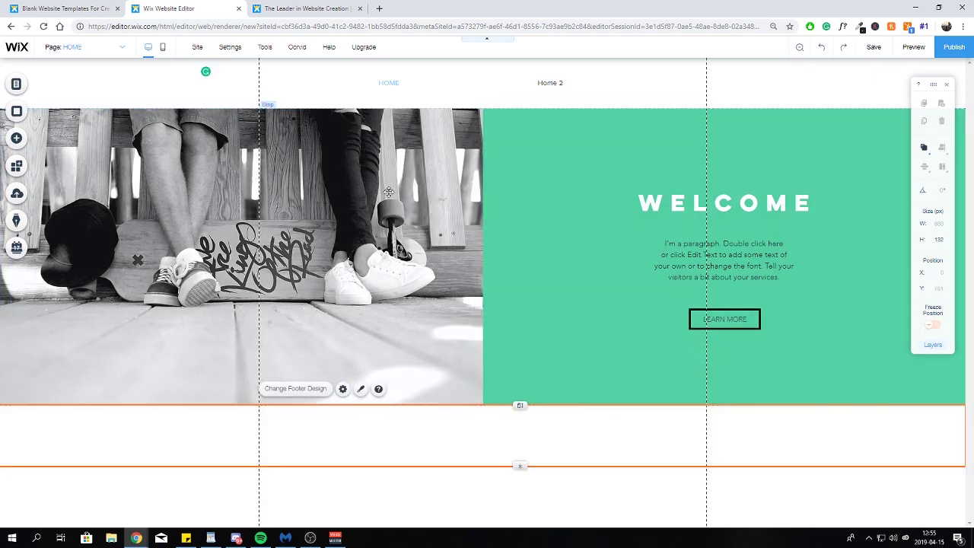
{"action": "left_click", "coordinate": [365, 176]}
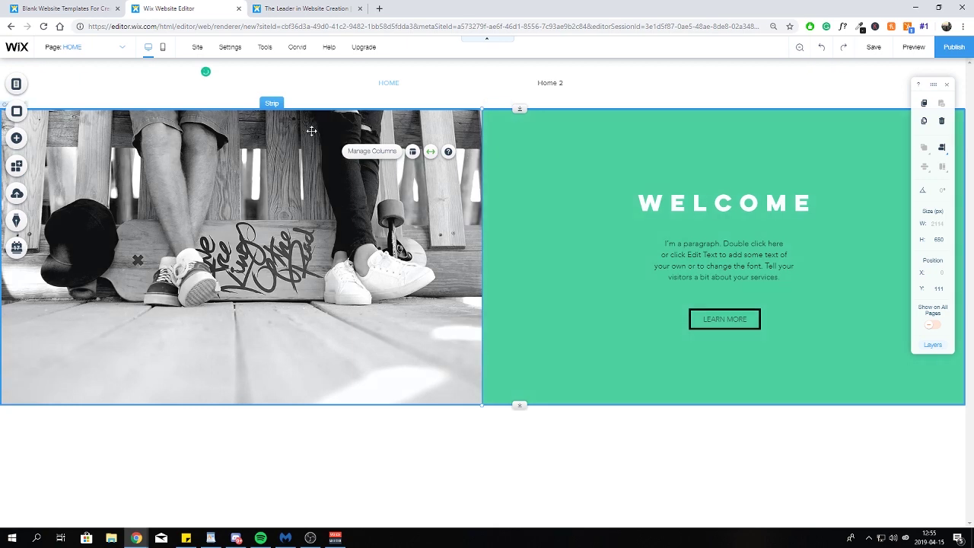
{"action": "left_click", "coordinate": [263, 138]}
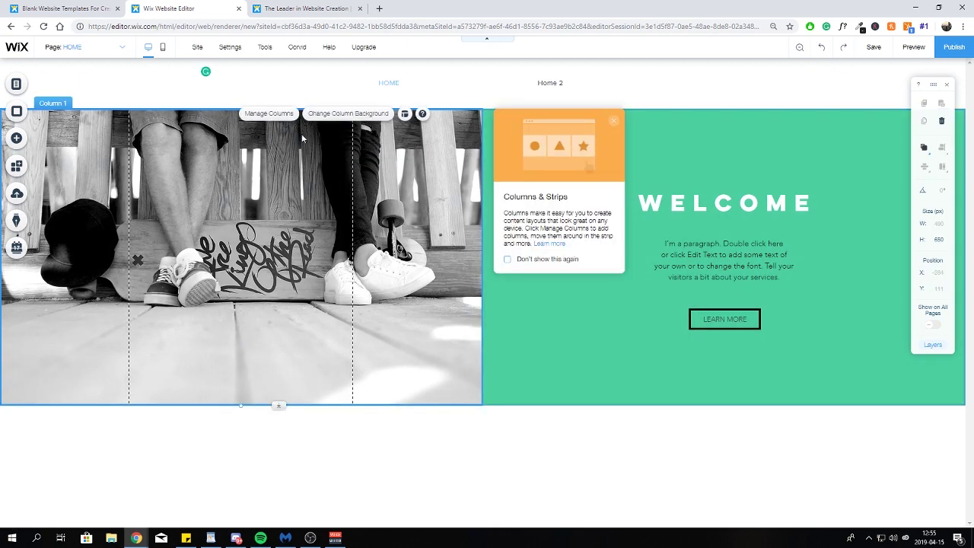
{"action": "left_click", "coordinate": [602, 279]}
{"action": "left_click", "coordinate": [322, 268]}
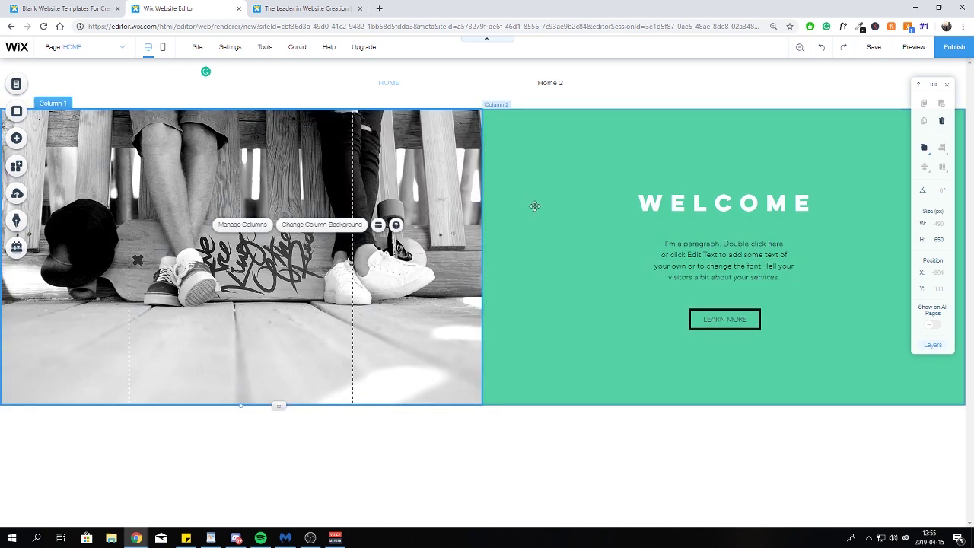
{"action": "left_click", "coordinate": [569, 197]}
{"action": "left_click", "coordinate": [322, 170]}
{"action": "left_click", "coordinate": [563, 181]}
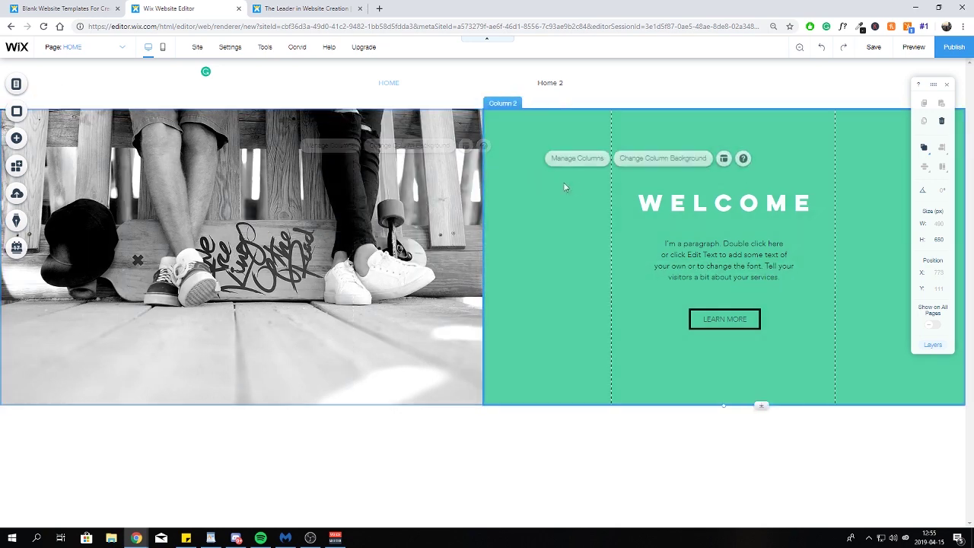
Try the Tiger video as the skateboard photo column's background, and settle on the golden wheat field image instead.
{"action": "left_click", "coordinate": [300, 181]}
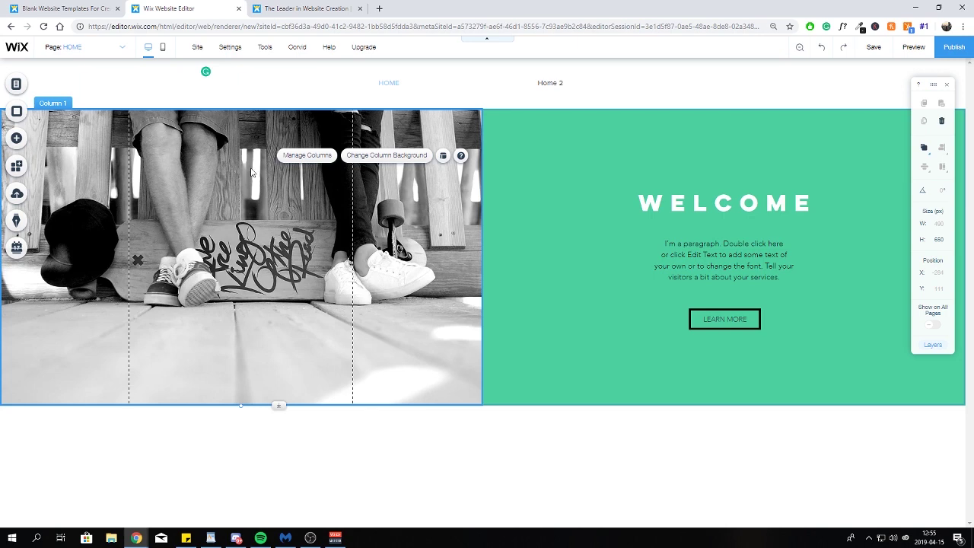
{"action": "left_click", "coordinate": [374, 159]}
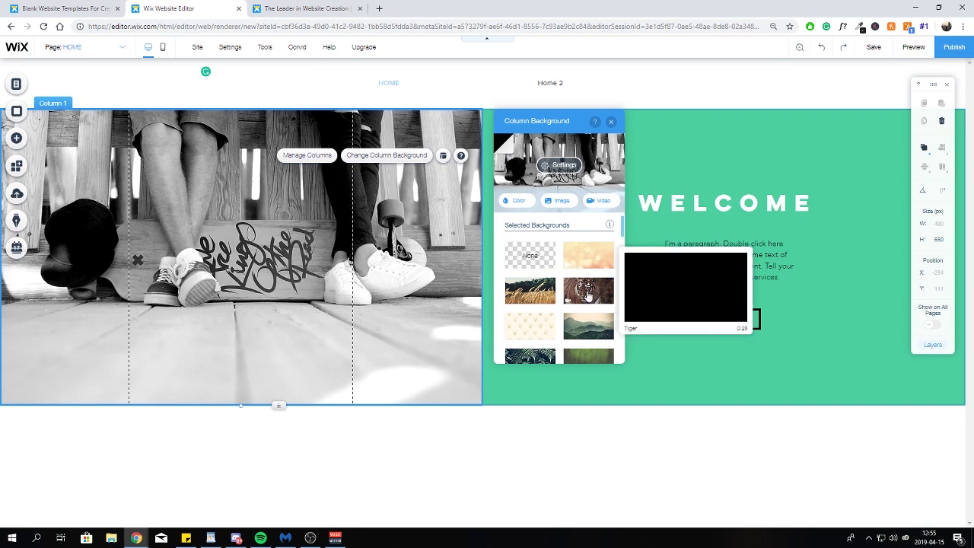
{"action": "left_click", "coordinate": [586, 297]}
{"action": "scroll", "coordinate": [578, 311], "scroll_direction": "down", "scroll_amount": 1}
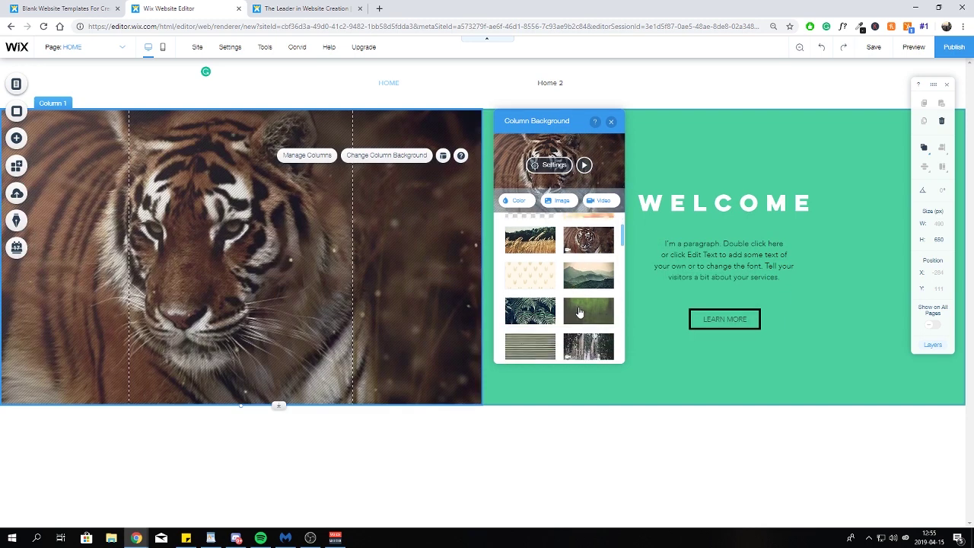
{"action": "left_click", "coordinate": [533, 241]}
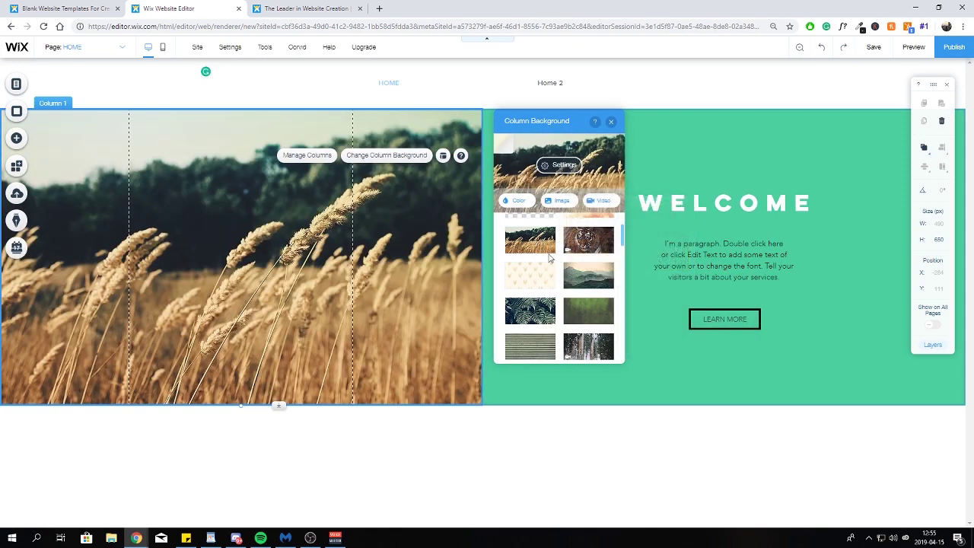
{"action": "left_click", "coordinate": [610, 122]}
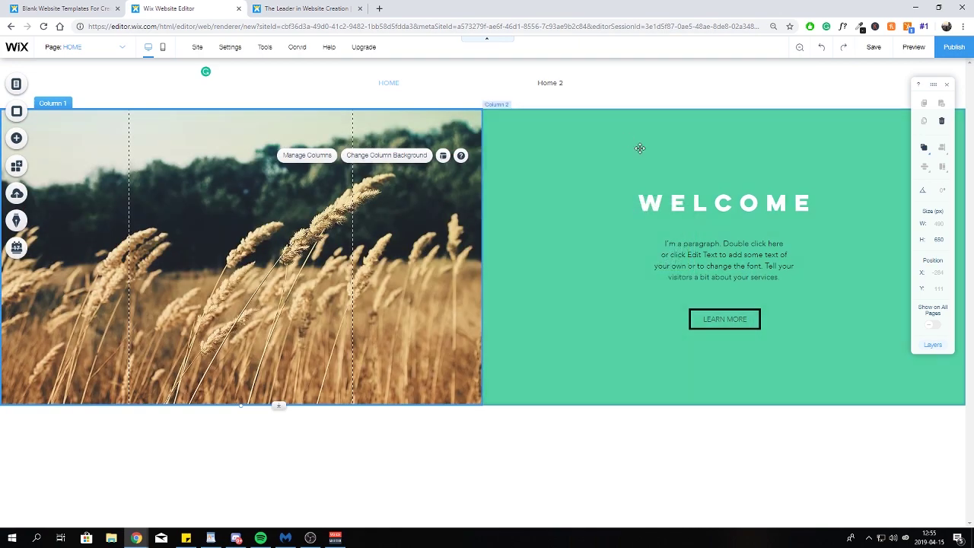
Open the background settings of the green WELCOME column.
{"action": "left_click", "coordinate": [639, 148]}
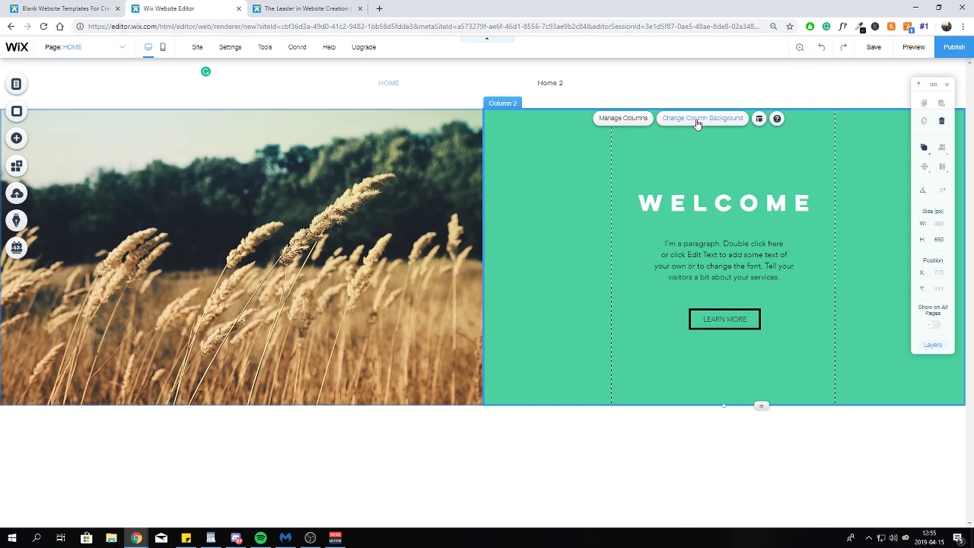
{"action": "left_click", "coordinate": [697, 119]}
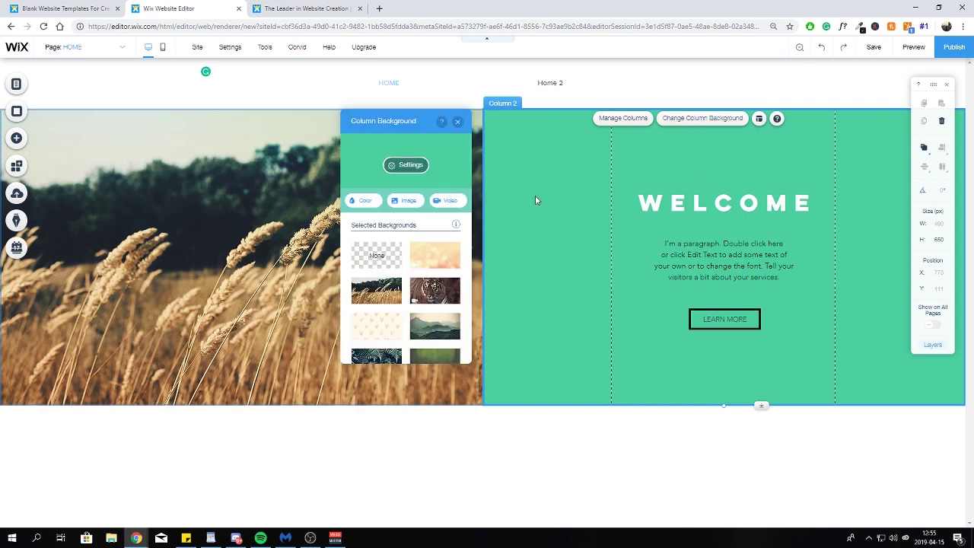
{"action": "left_click", "coordinate": [364, 200]}
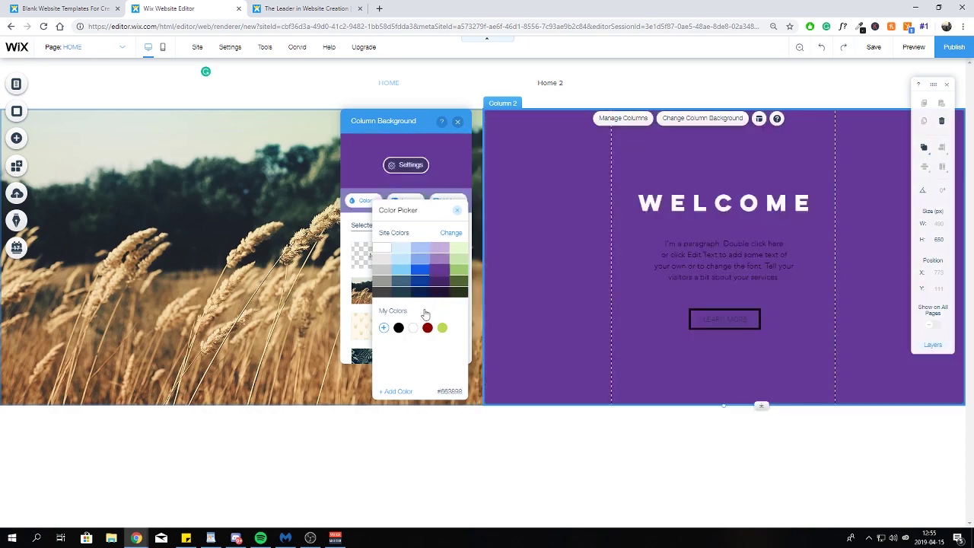
{"action": "left_click", "coordinate": [394, 392]}
{"action": "left_click", "coordinate": [442, 366]}
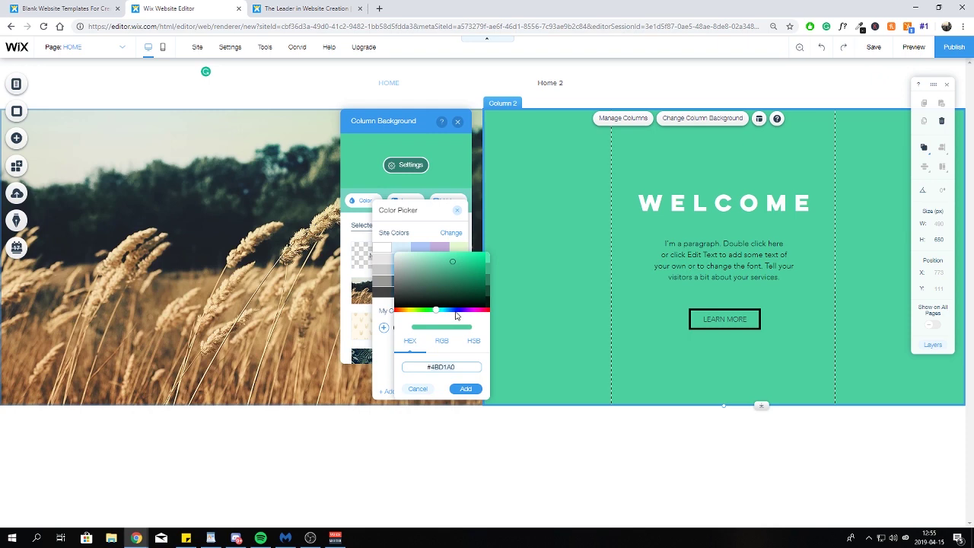
{"action": "left_click_drag", "start_coordinate": [456, 314], "coordinate": [412, 314]}
{"action": "mouse_move", "coordinate": [448, 277]}
{"action": "left_mouse_down"}
{"action": "mouse_move", "coordinate": [477, 254]}
{"action": "mouse_move", "coordinate": [438, 260]}
{"action": "left_mouse_up"}
{"action": "left_click", "coordinate": [490, 193]}
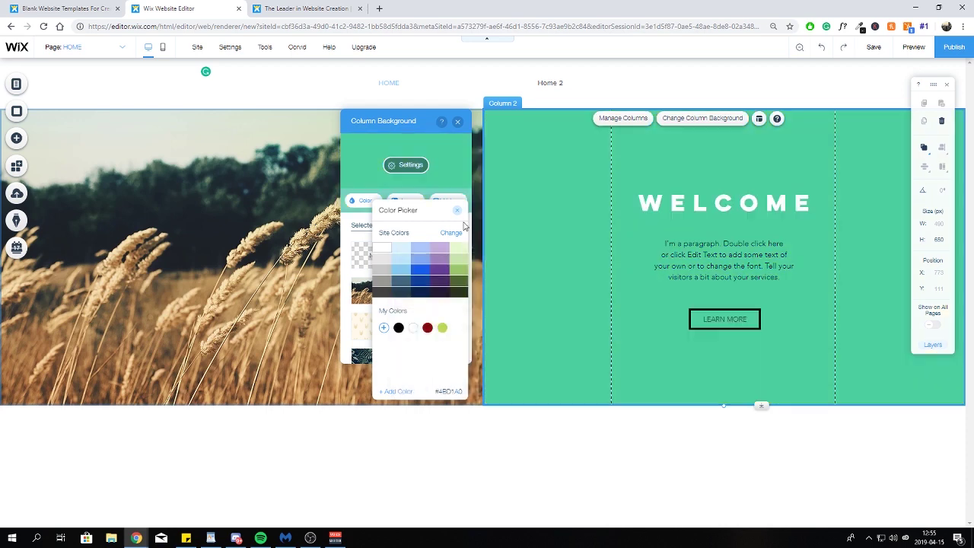
{"action": "left_click", "coordinate": [455, 211]}
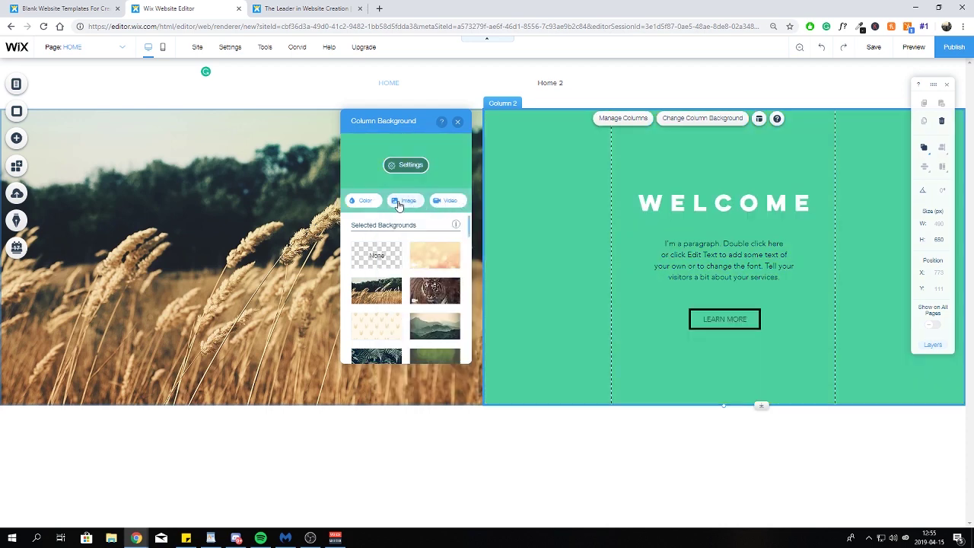
Add the custom pale yellow E8E37D as the WELCOME column's background color and close the background settings.
{"action": "left_click", "coordinate": [361, 200]}
{"action": "left_click", "coordinate": [441, 328]}
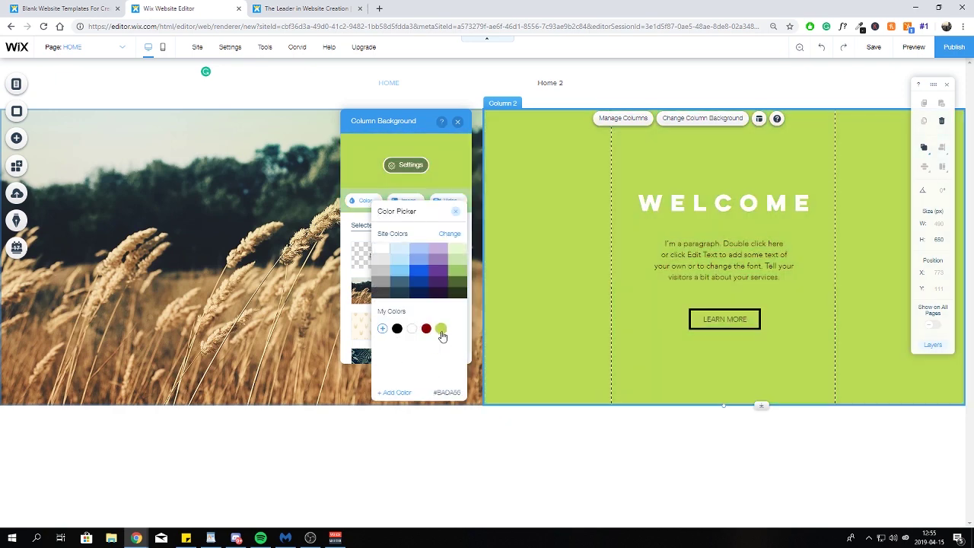
{"action": "left_click", "coordinate": [395, 392]}
{"action": "left_click", "coordinate": [408, 312]}
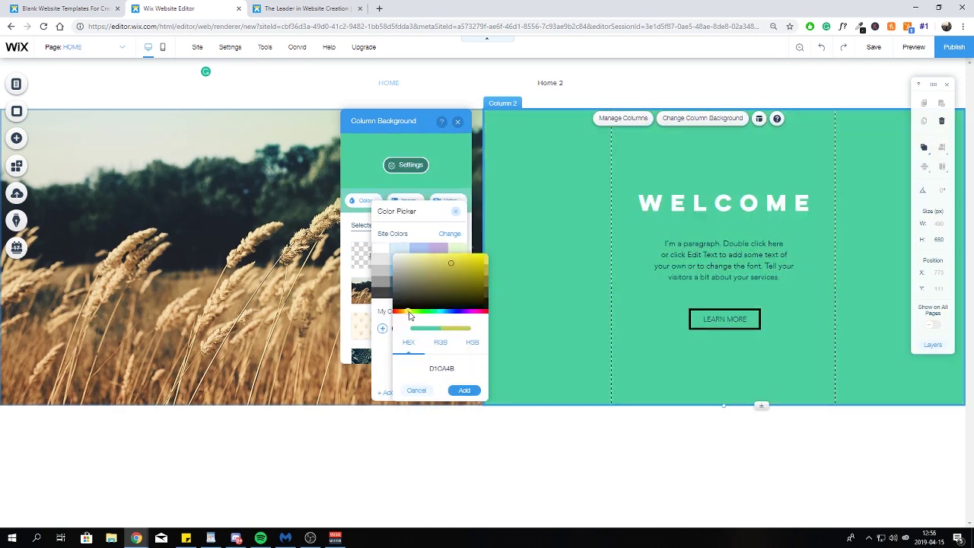
{"action": "left_click_drag", "start_coordinate": [429, 270], "coordinate": [435, 258]}
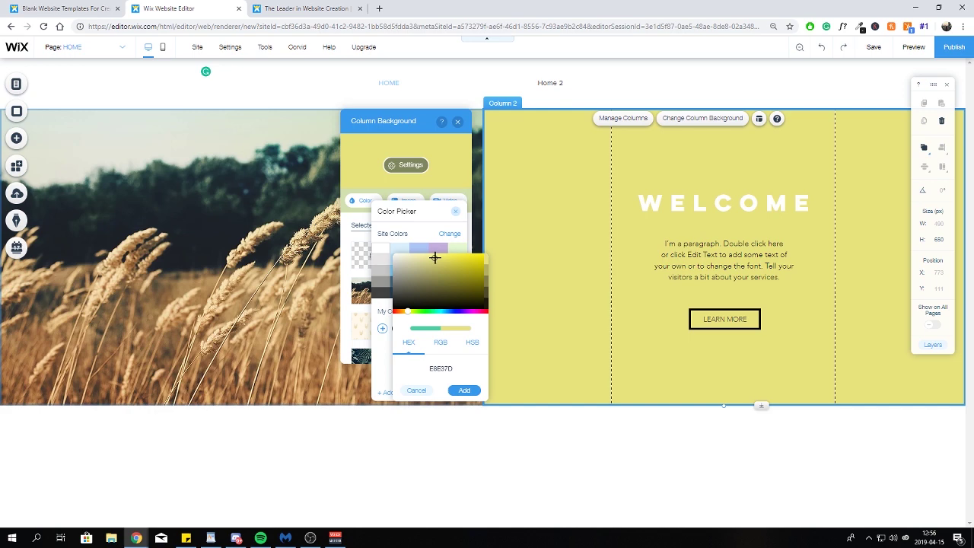
{"action": "left_click", "coordinate": [464, 391]}
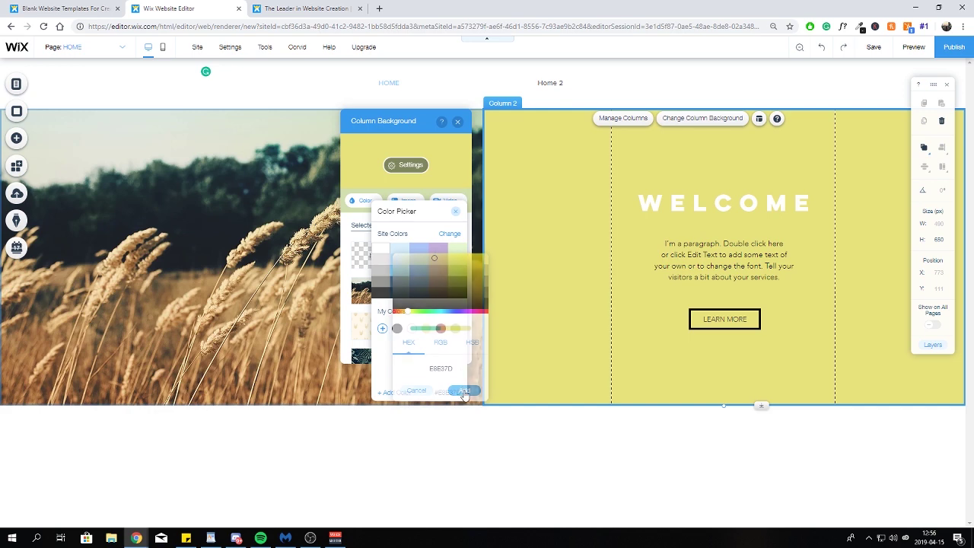
{"action": "left_click", "coordinate": [456, 212]}
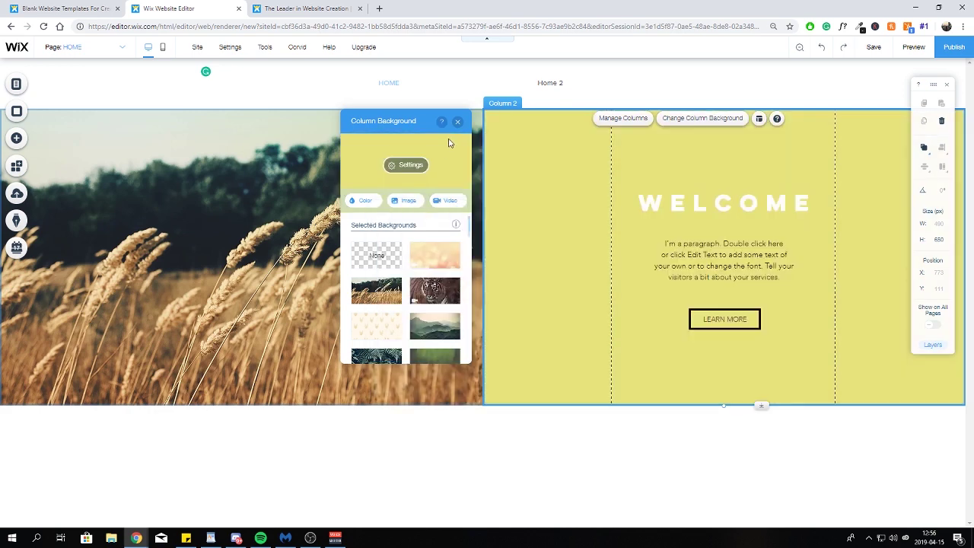
{"action": "left_click", "coordinate": [457, 122]}
{"action": "left_click", "coordinate": [607, 429]}
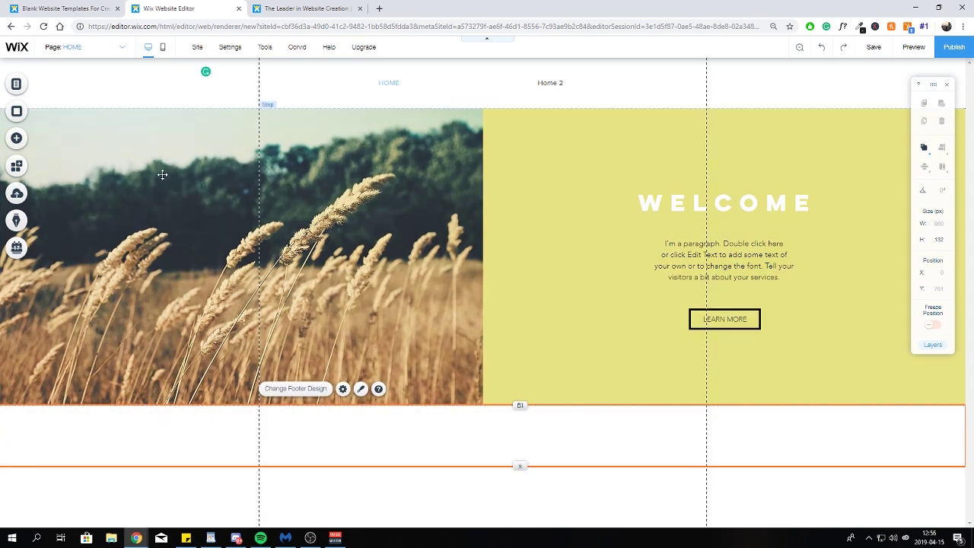
Browse the element library's galleries, vector art, and lists and grids, looking through the repeater layouts.
{"action": "left_click", "coordinate": [17, 138]}
{"action": "mouse_move", "coordinate": [56, 145]}
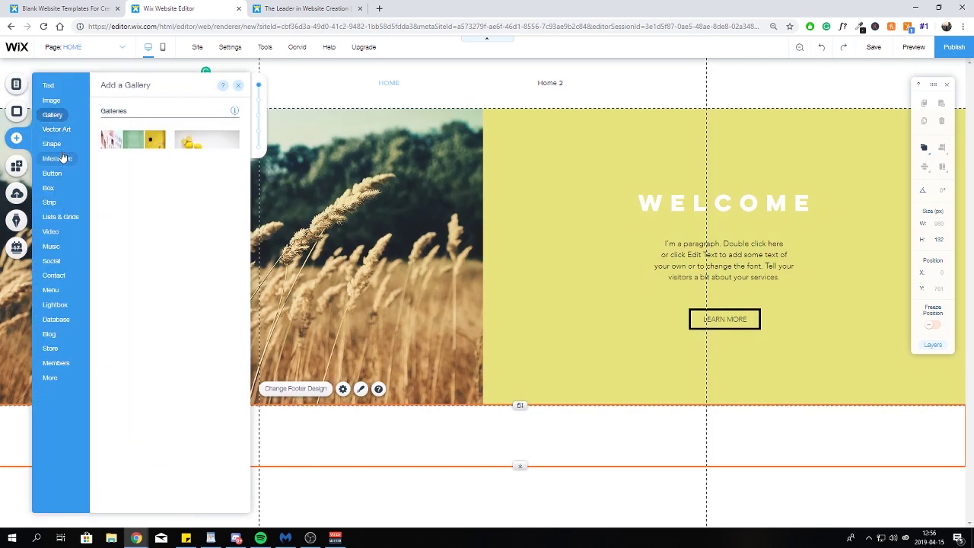
{"action": "mouse_move", "coordinate": [59, 161]}
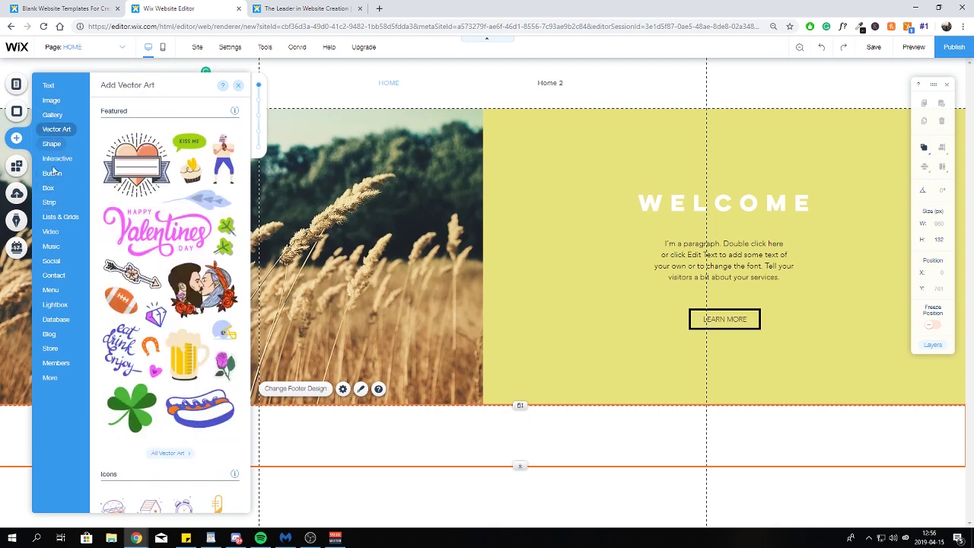
{"action": "mouse_move", "coordinate": [66, 219]}
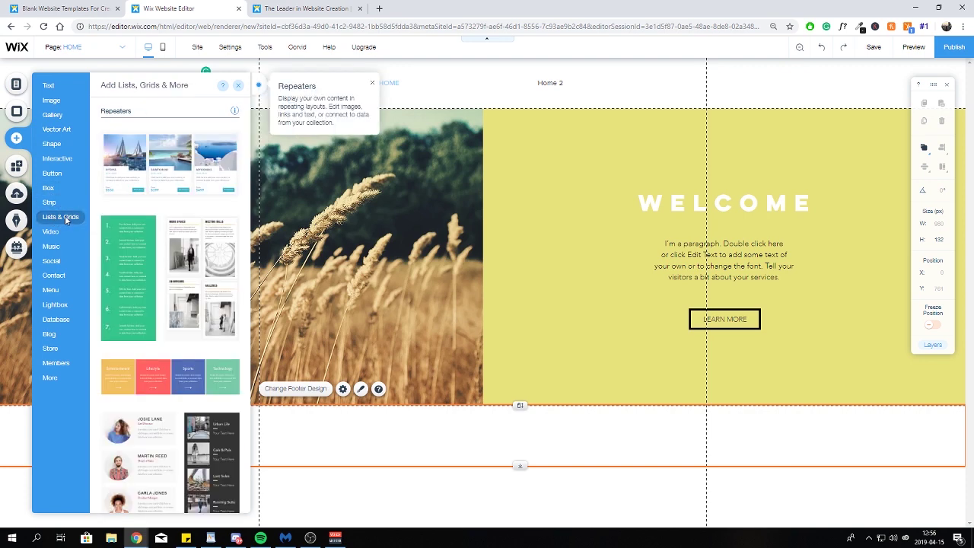
{"action": "scroll", "coordinate": [152, 225], "scroll_direction": "down", "scroll_amount": 4}
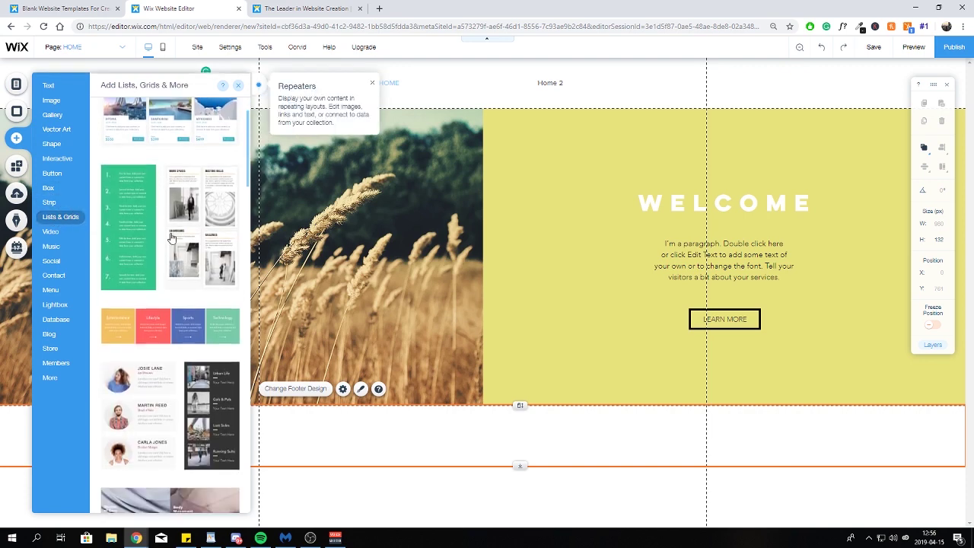
{"action": "scroll", "coordinate": [176, 225], "scroll_direction": "down", "scroll_amount": 2}
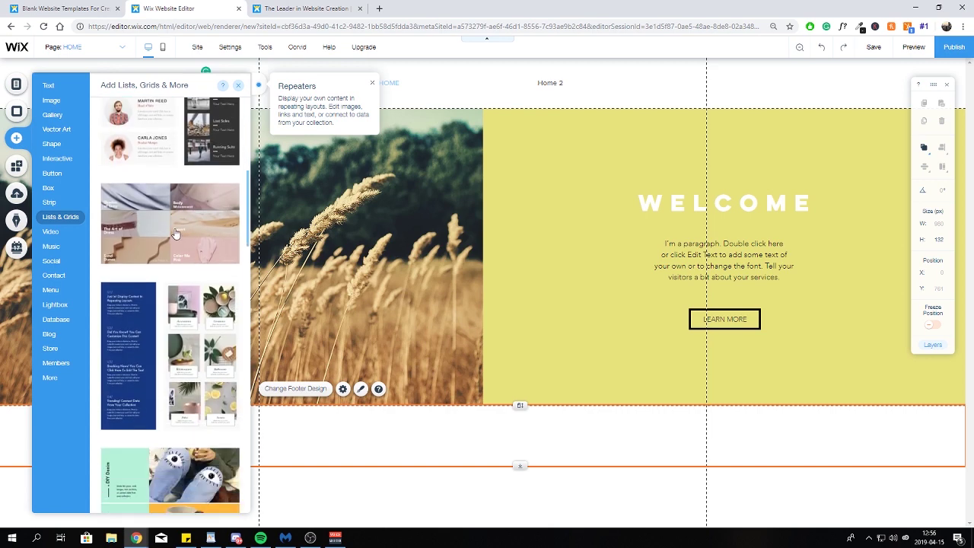
{"action": "scroll", "coordinate": [175, 233], "scroll_direction": "down", "scroll_amount": 6}
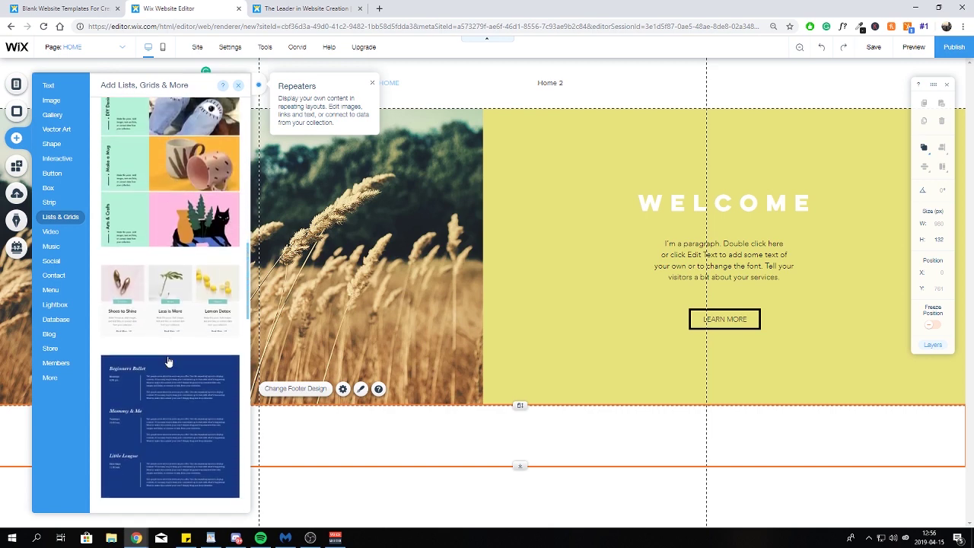
{"action": "scroll", "coordinate": [162, 295], "scroll_direction": "down", "scroll_amount": 2}
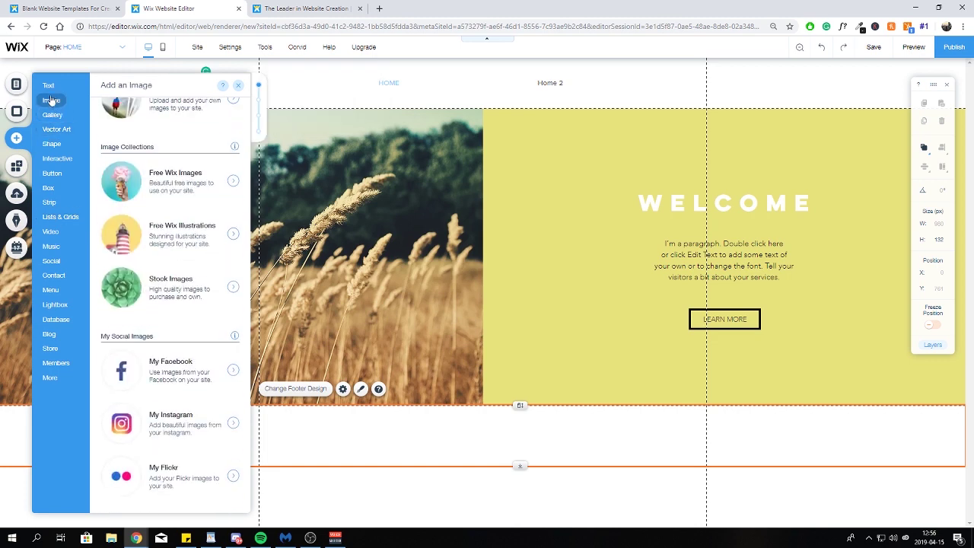
Add a Heading 1 text element to the white area below the wheat photo and check its text theme options.
{"action": "mouse_move", "coordinate": [47, 85]}
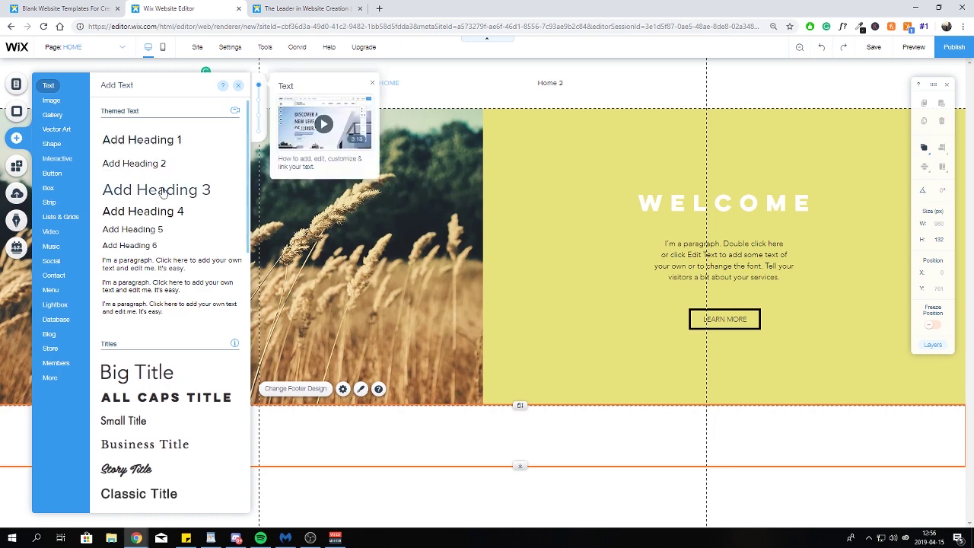
{"action": "left_click_drag", "start_coordinate": [161, 146], "coordinate": [355, 441]}
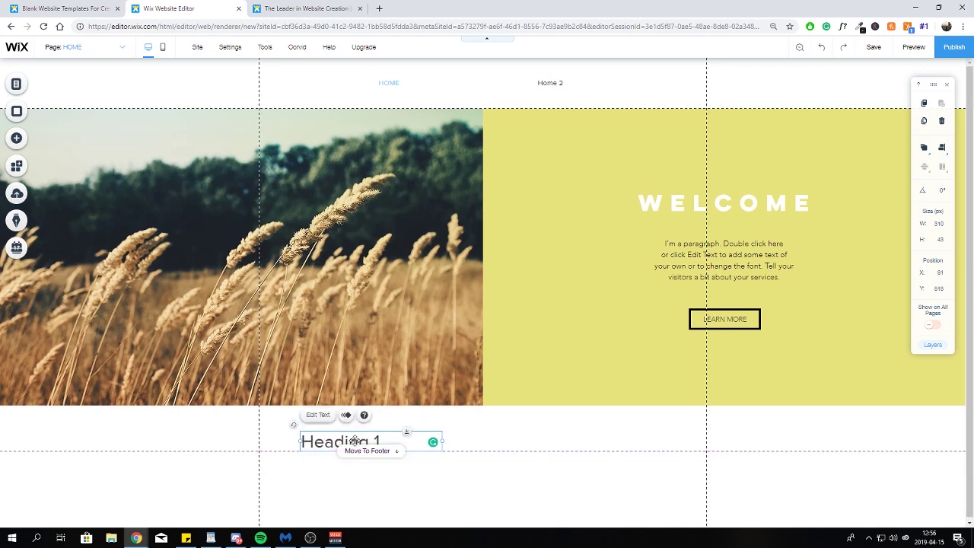
{"action": "left_click", "coordinate": [319, 415]}
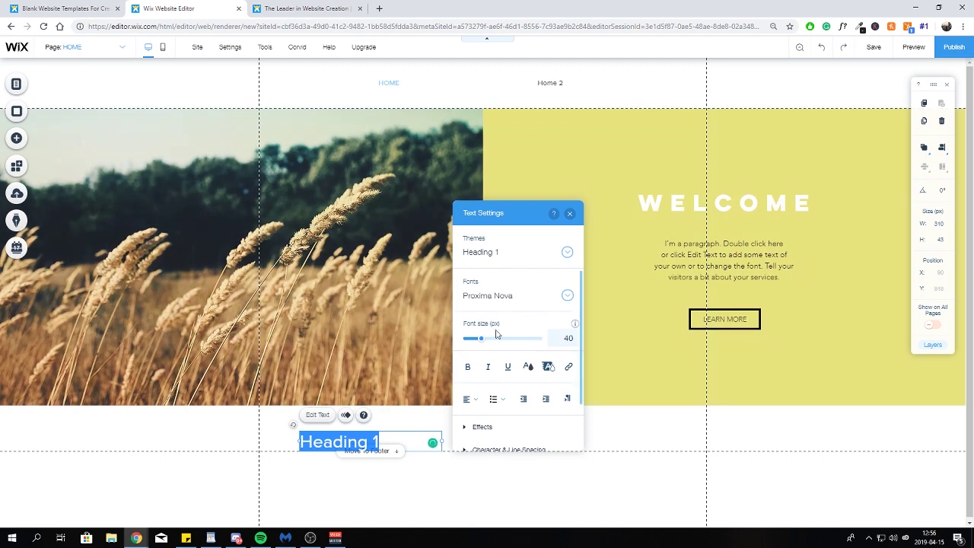
{"action": "left_click", "coordinate": [495, 256]}
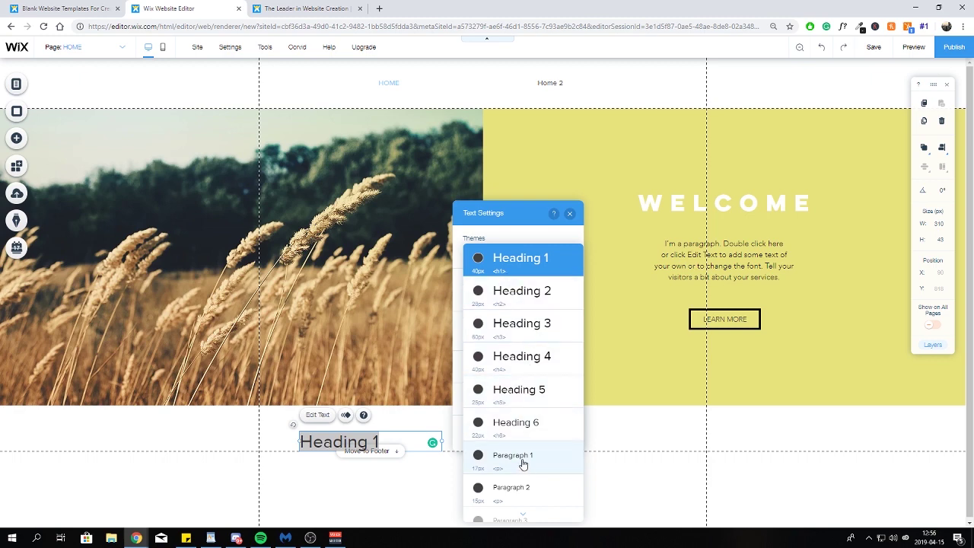
{"action": "left_click", "coordinate": [476, 236]}
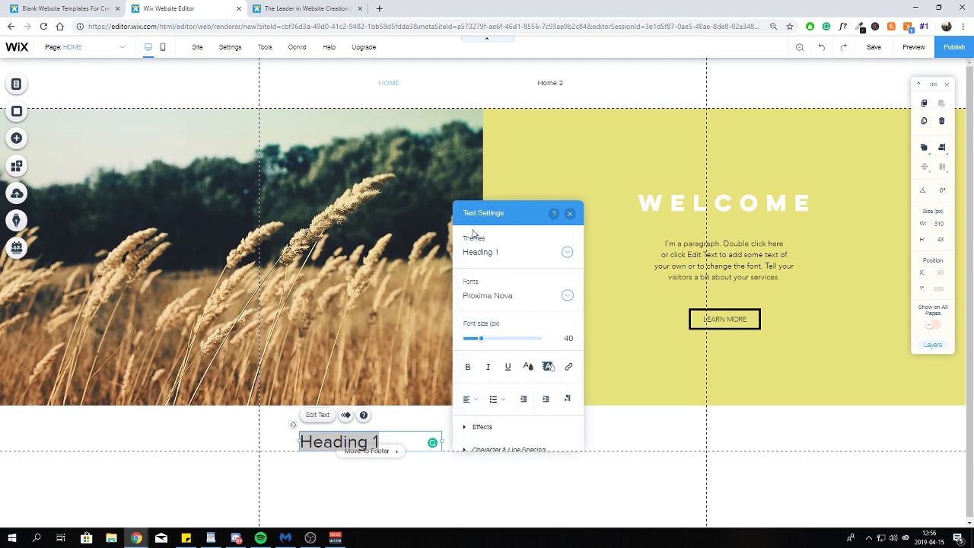
Set the new heading's font to Chelsea Market and replace its text with "About us".
{"action": "left_click", "coordinate": [507, 299]}
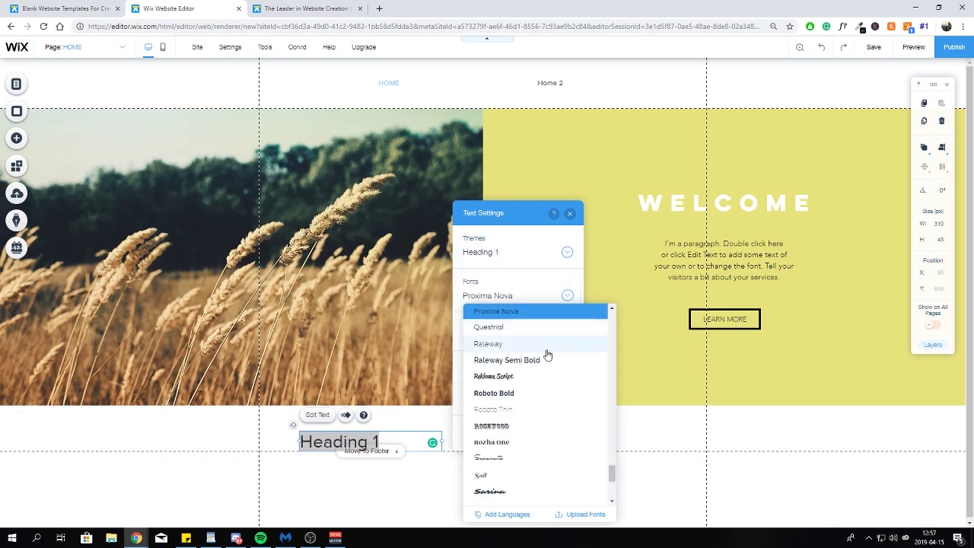
{"action": "left_click_drag", "start_coordinate": [613, 468], "coordinate": [608, 320]}
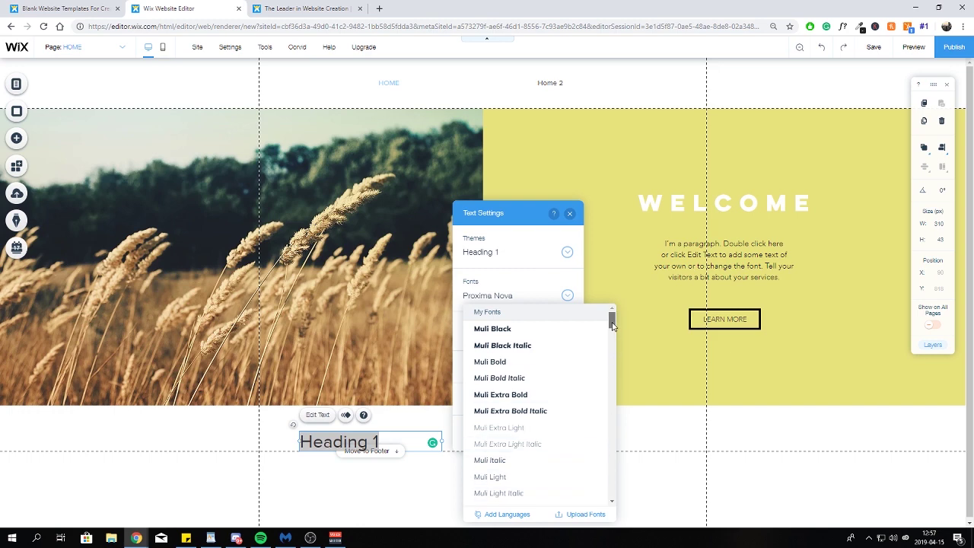
{"action": "left_click_drag", "start_coordinate": [613, 326], "coordinate": [614, 378]}
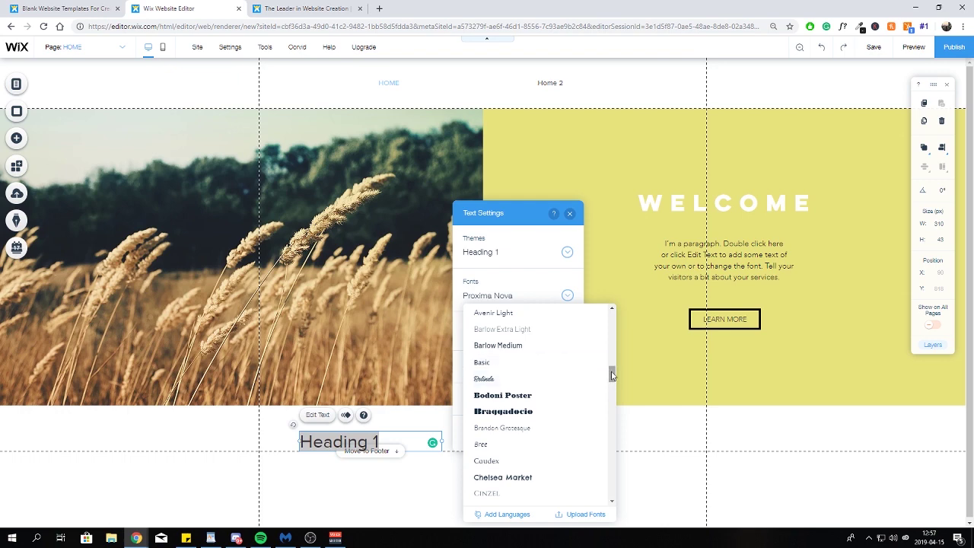
{"action": "left_click_drag", "start_coordinate": [613, 376], "coordinate": [613, 380]}
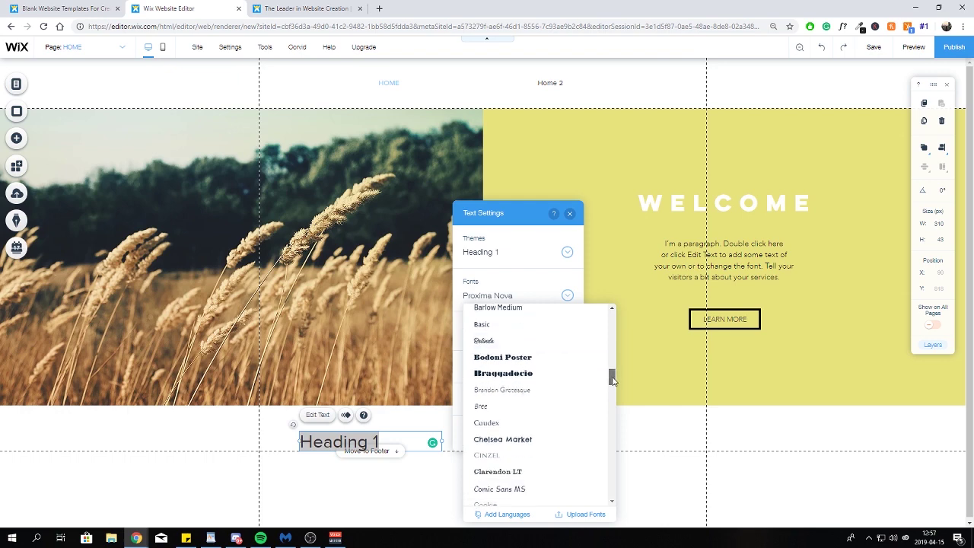
{"action": "left_click", "coordinate": [524, 440]}
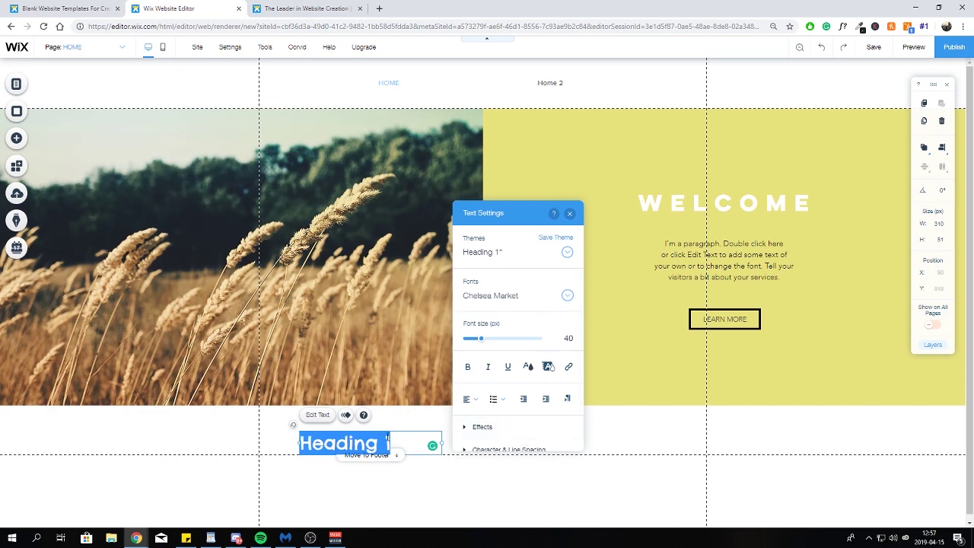
{"action": "key", "text": "BackSpace"}
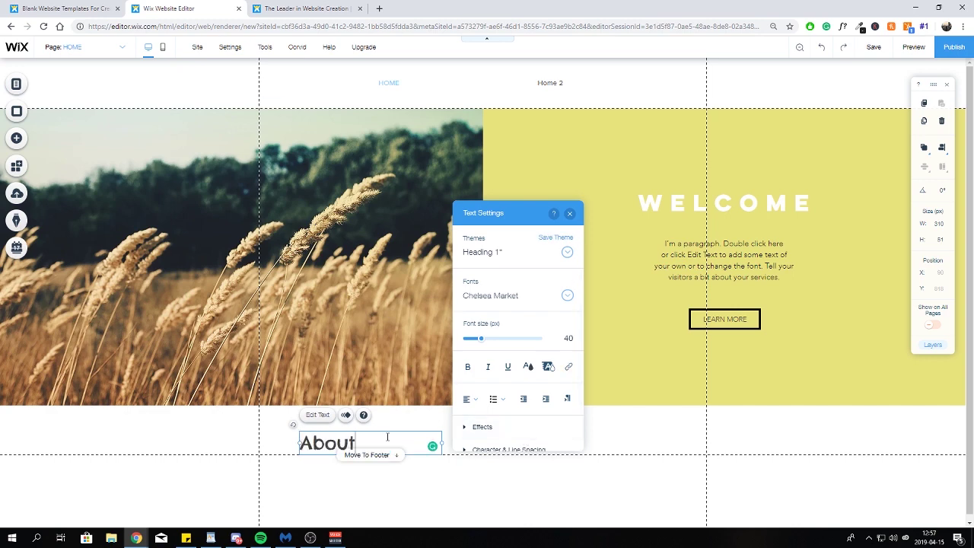
{"action": "type", "text": "About us"}
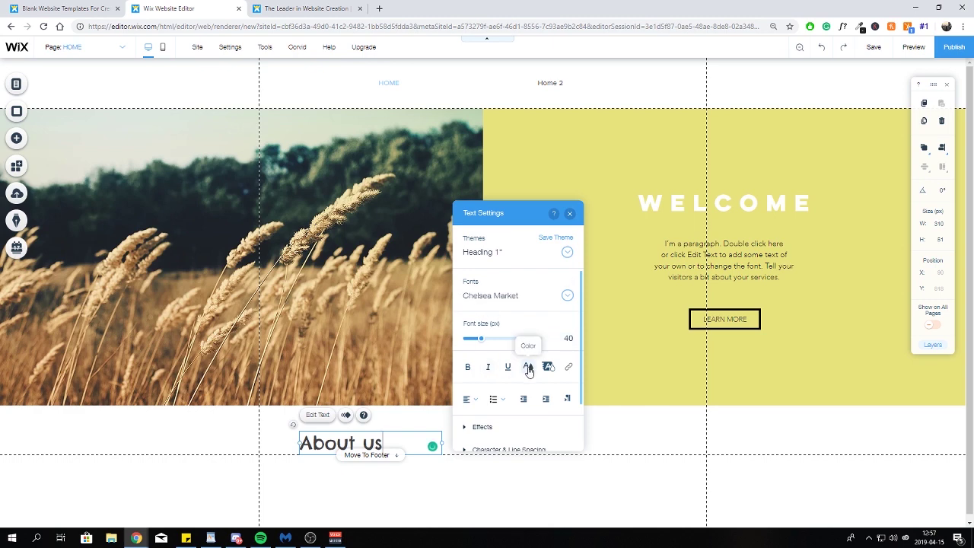
{"action": "left_click", "coordinate": [528, 369]}
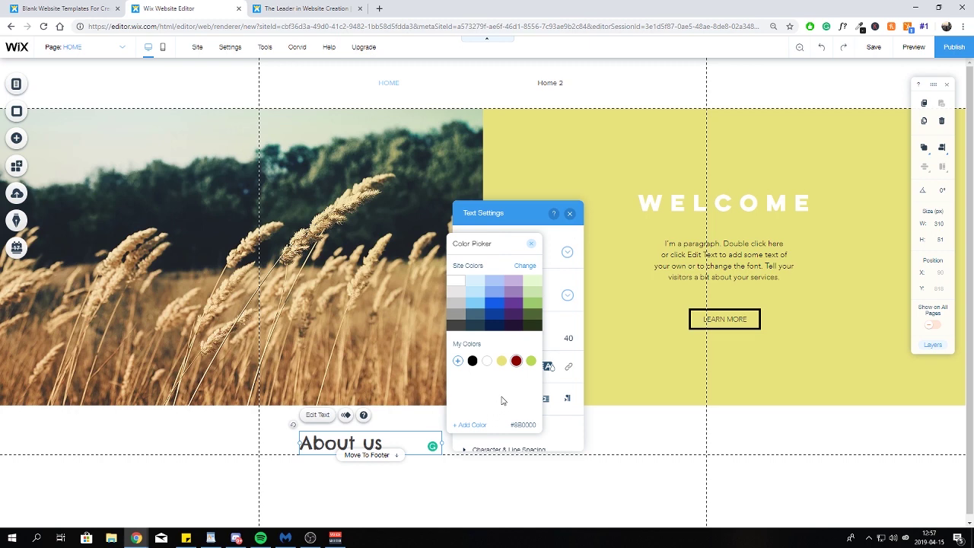
{"action": "left_click", "coordinate": [516, 324]}
{"action": "left_click", "coordinate": [533, 245]}
Color the whole About us heading with the saved dark red 8B0000.
{"action": "key", "text": "ctrl+a"}
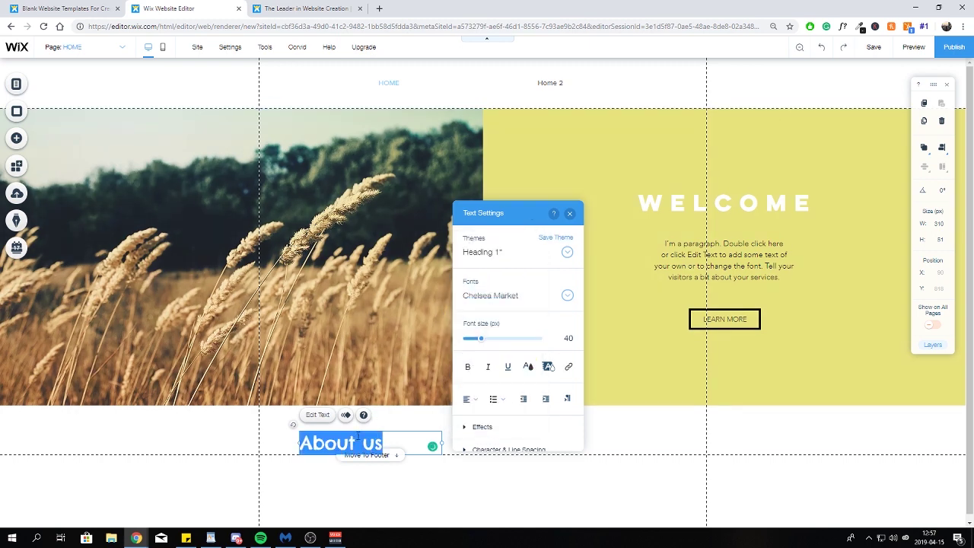
{"action": "left_click", "coordinate": [531, 368]}
{"action": "left_click", "coordinate": [516, 360]}
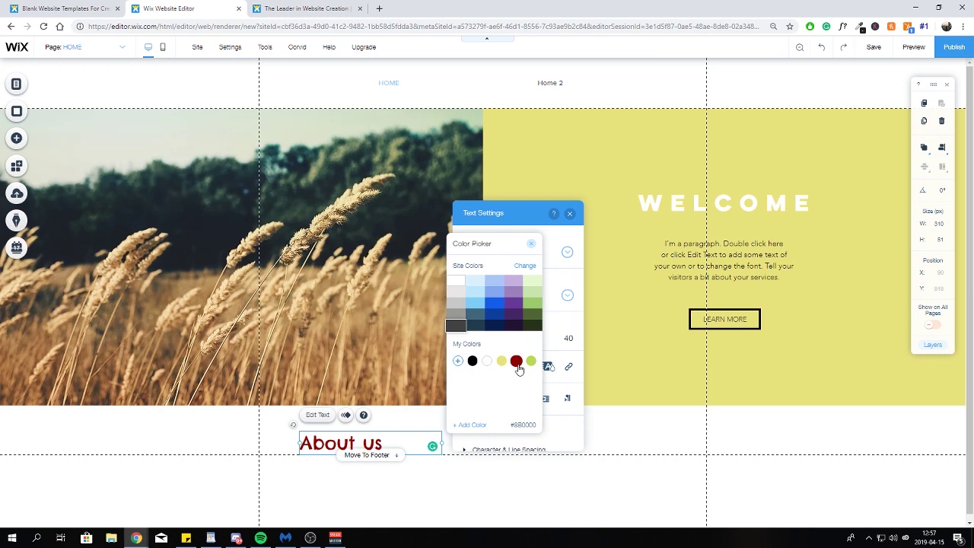
{"action": "left_click", "coordinate": [531, 245]}
{"action": "left_click", "coordinate": [387, 445]}
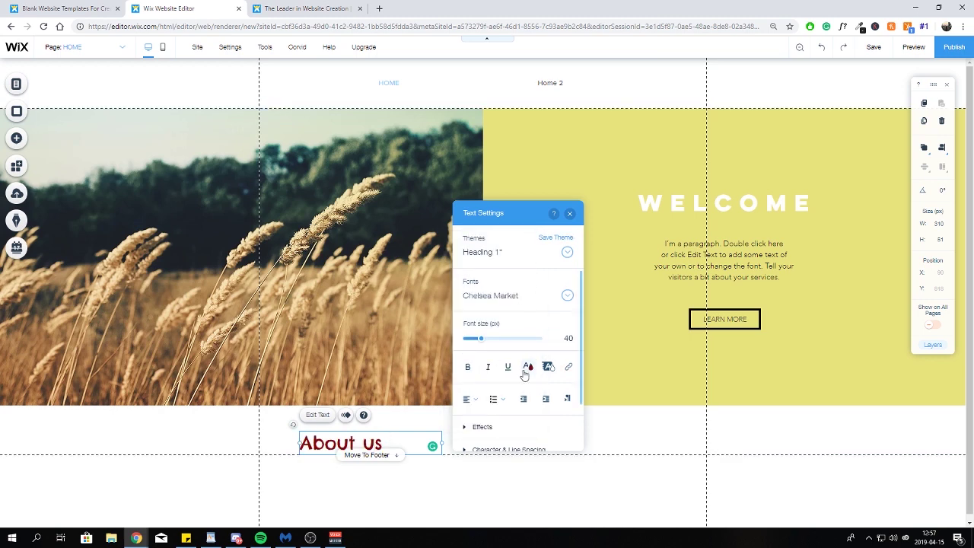
Center-align the About us heading and widen its text box to both vertical gridlines, about 980 px wide.
{"action": "left_click", "coordinate": [468, 400]}
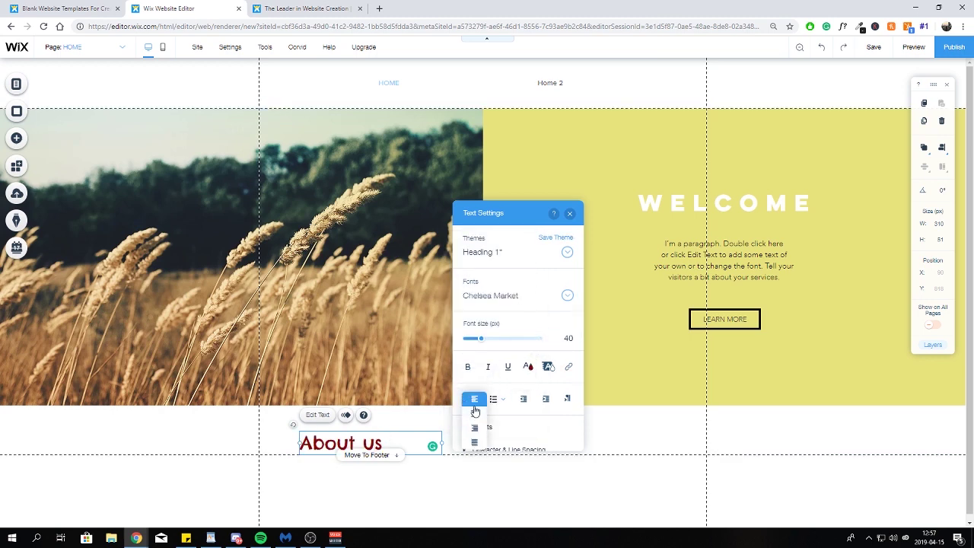
{"action": "left_click", "coordinate": [474, 416]}
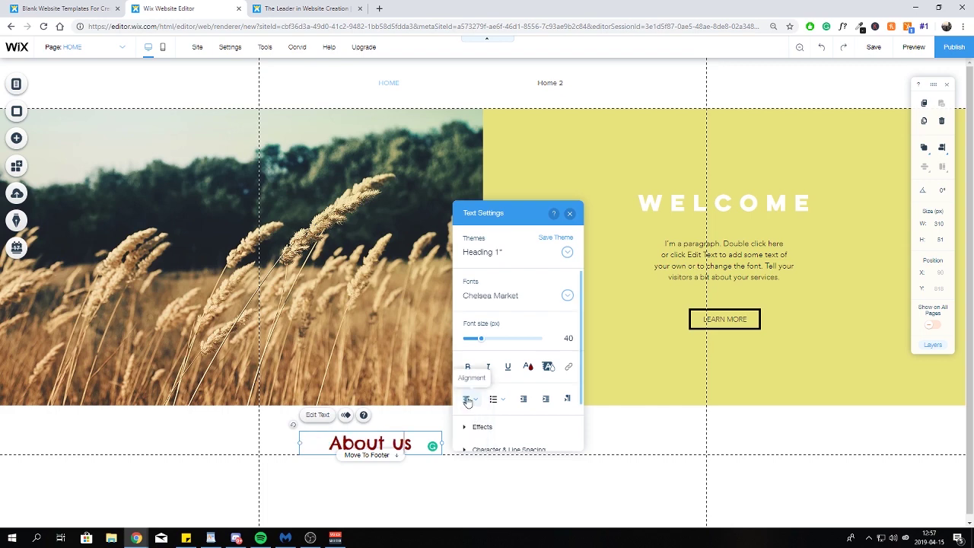
{"action": "left_click", "coordinate": [447, 443]}
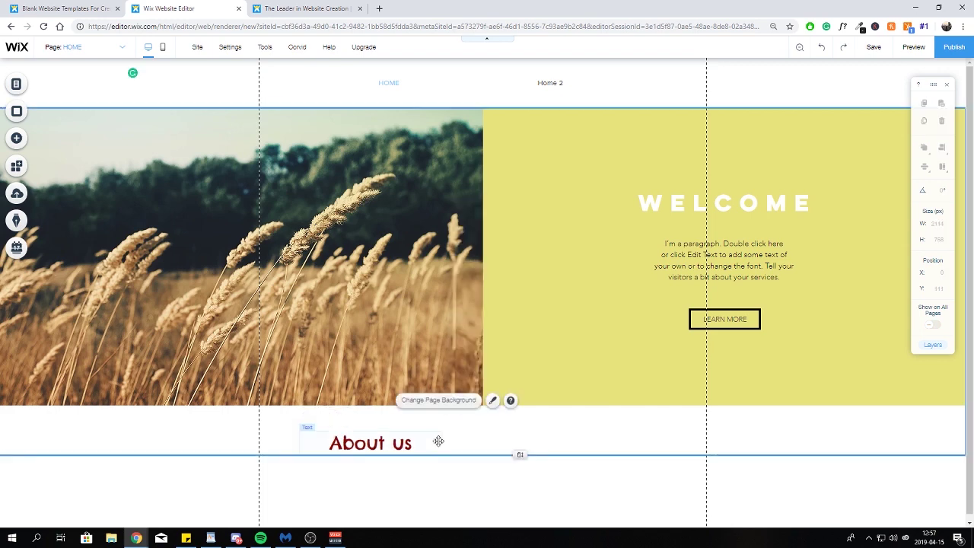
{"action": "left_click", "coordinate": [434, 444]}
{"action": "left_click_drag", "start_coordinate": [442, 442], "coordinate": [707, 435]}
{"action": "left_click_drag", "start_coordinate": [306, 442], "coordinate": [258, 444]}
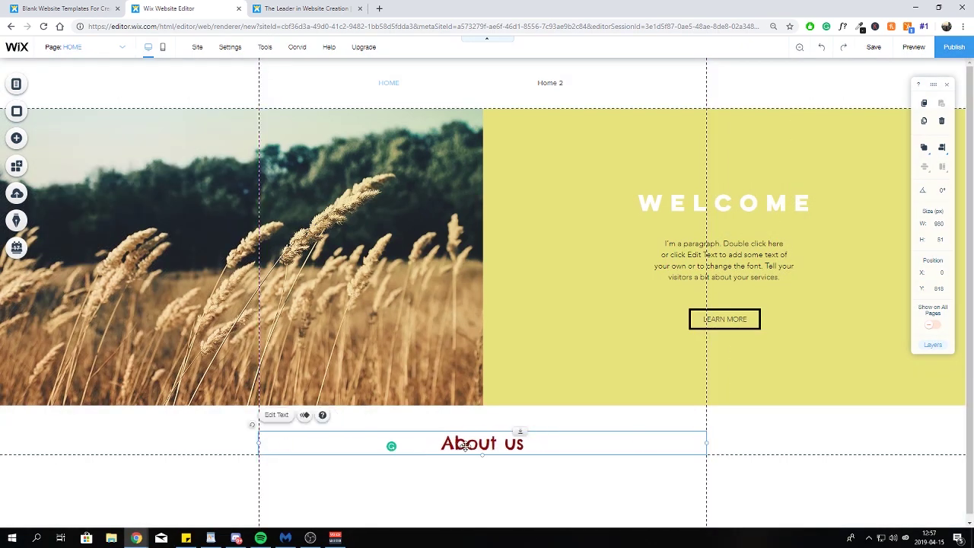
Add a light blue themed box centered below the About us heading and shrink it to about 303 by 40 px.
{"action": "scroll", "coordinate": [513, 419], "scroll_direction": "down", "scroll_amount": 1}
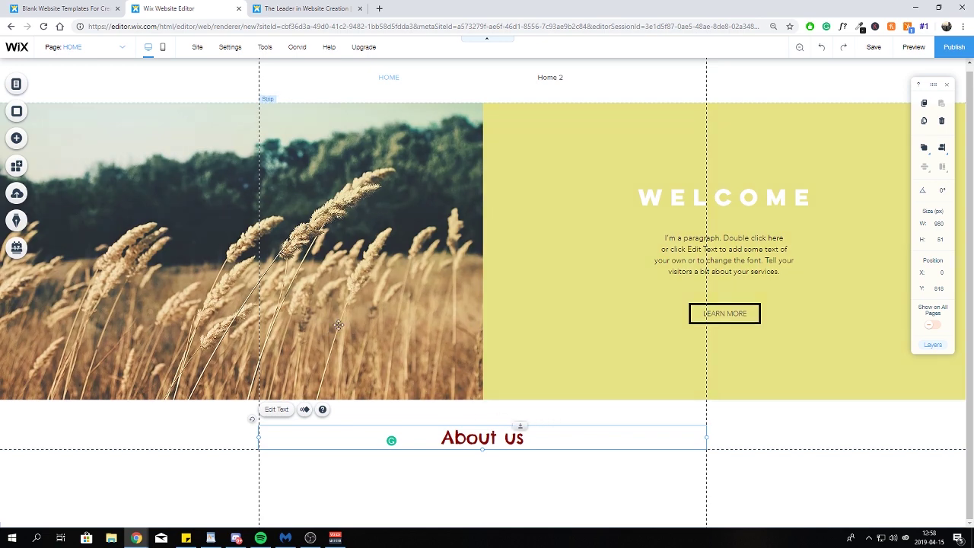
{"action": "left_click", "coordinate": [24, 141]}
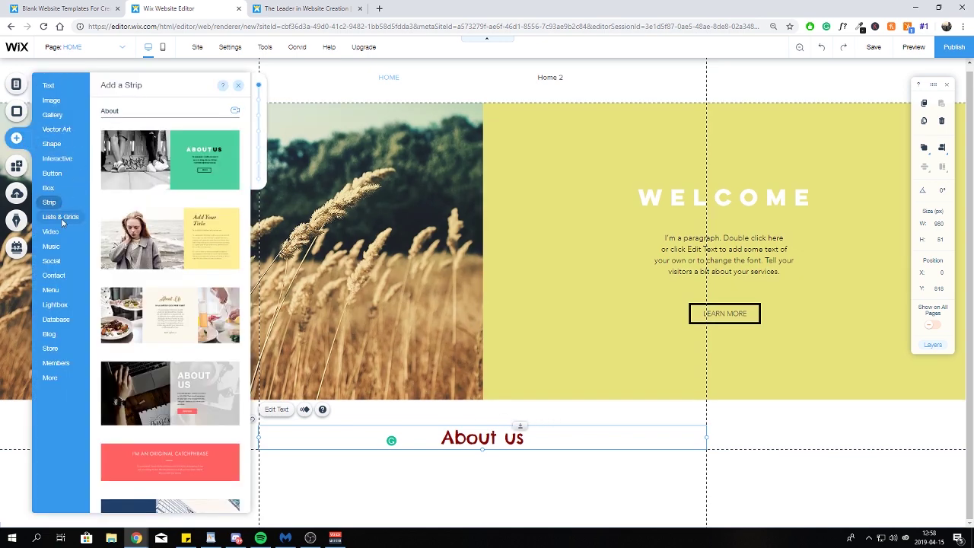
{"action": "mouse_move", "coordinate": [51, 191]}
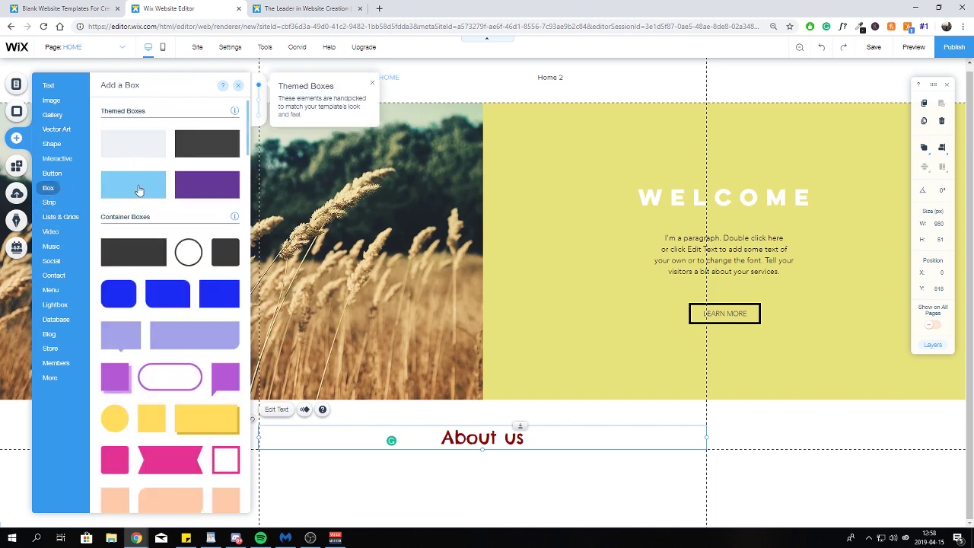
{"action": "left_click_drag", "start_coordinate": [139, 190], "coordinate": [456, 289]}
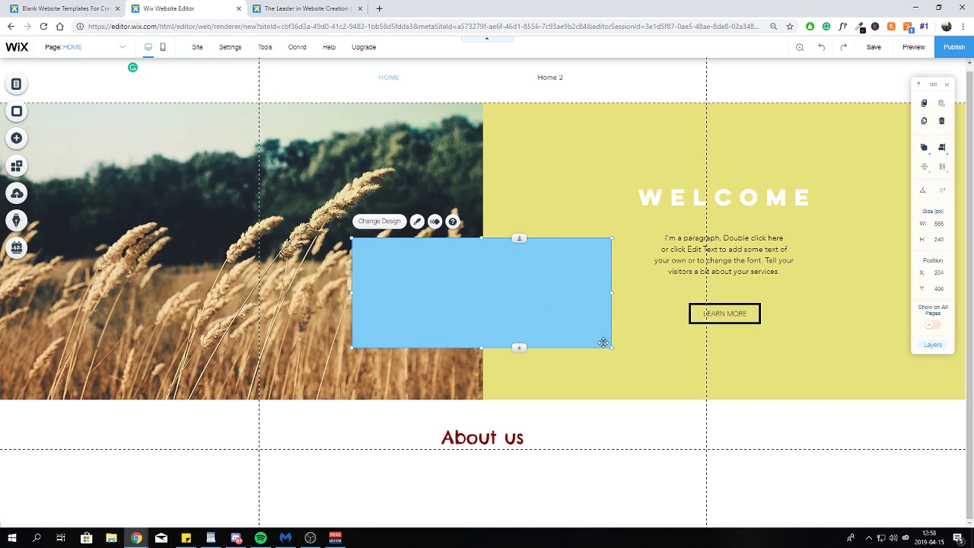
{"action": "left_click_drag", "start_coordinate": [610, 346], "coordinate": [508, 270]}
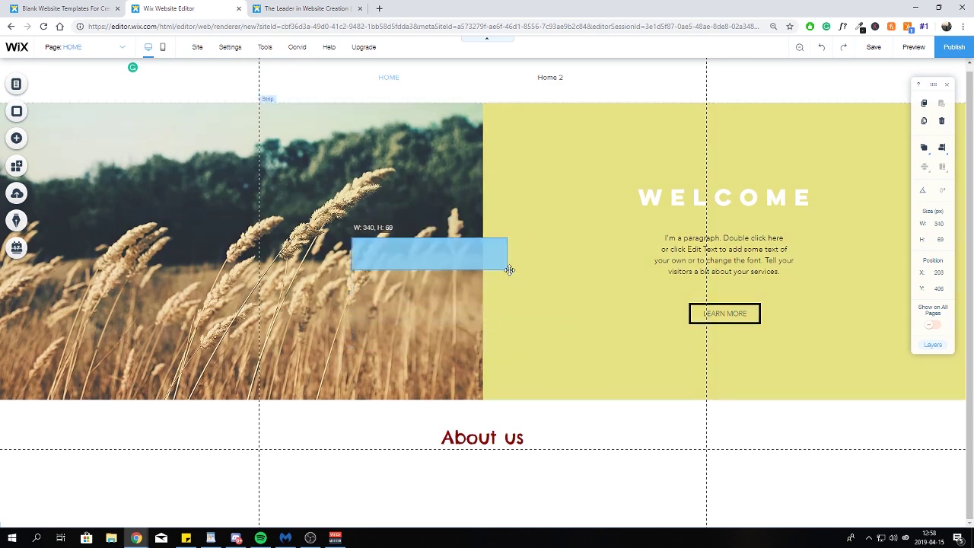
{"action": "left_click_drag", "start_coordinate": [431, 252], "coordinate": [482, 476]}
{"action": "scroll", "coordinate": [457, 454], "scroll_direction": "down", "scroll_amount": 1}
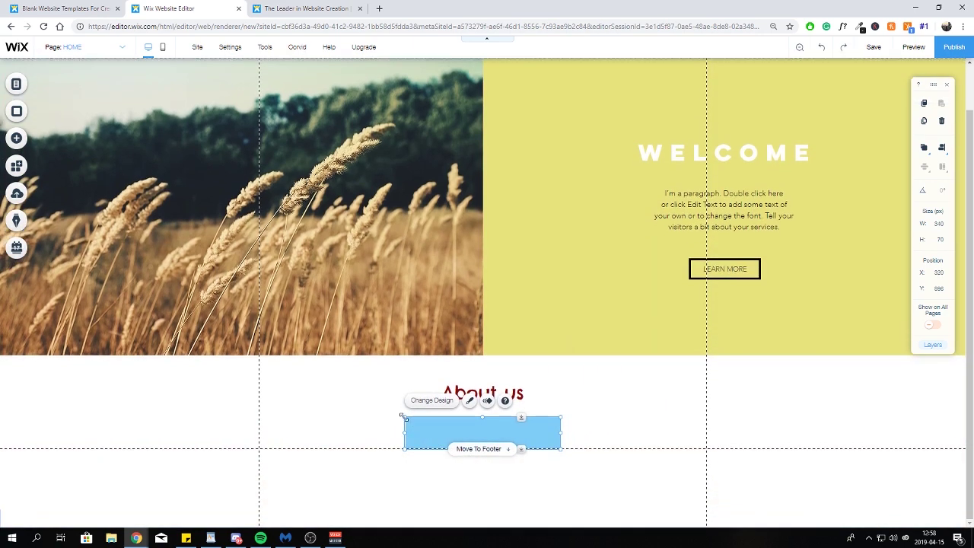
{"action": "left_click_drag", "start_coordinate": [404, 417], "coordinate": [464, 454]}
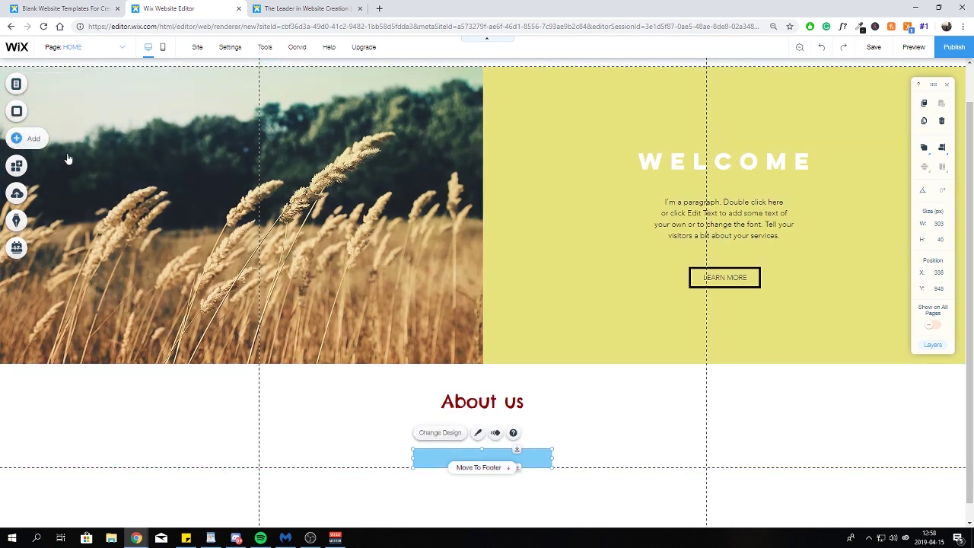
Try placing a Heading 1 text over the light blue box.
{"action": "left_click", "coordinate": [16, 138]}
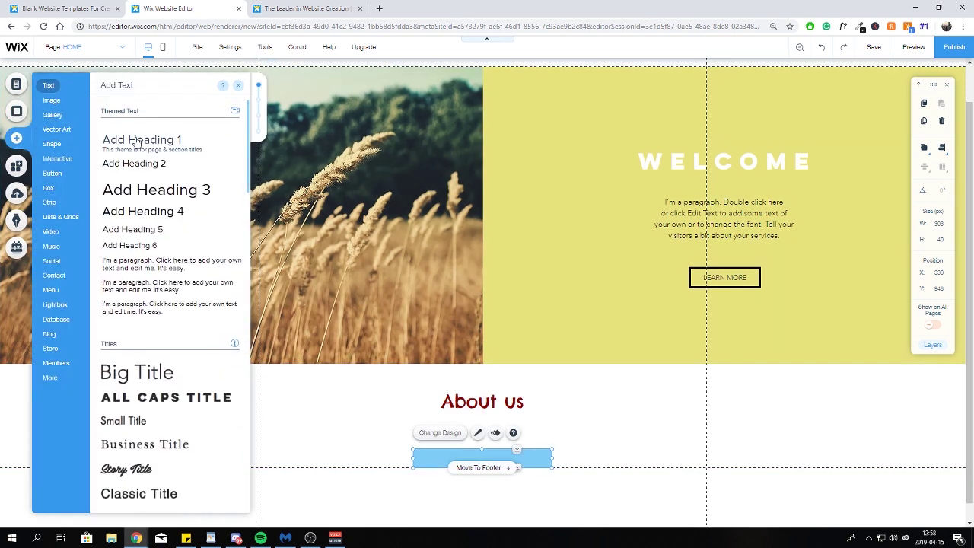
{"action": "left_click_drag", "start_coordinate": [135, 143], "coordinate": [463, 460]}
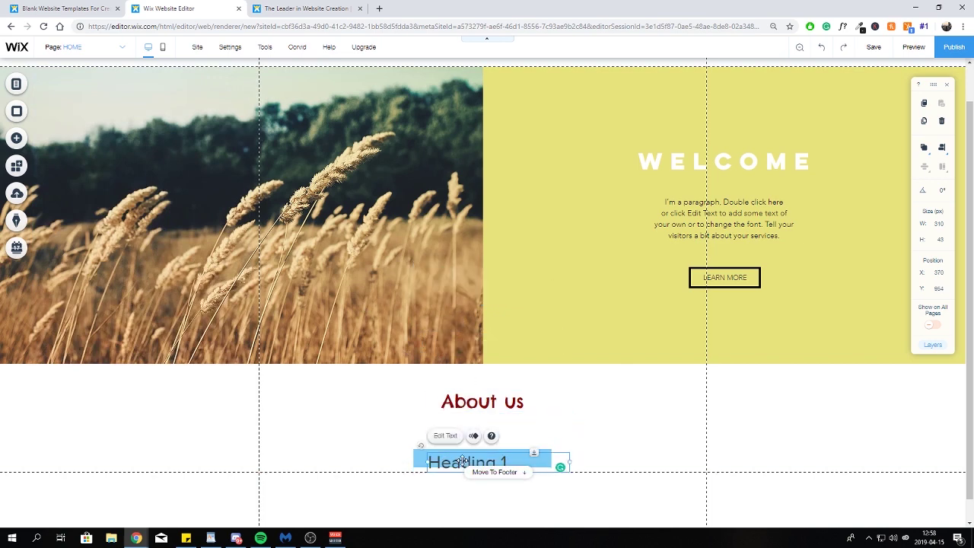
Move the About us heading onto the light blue box and resize the box to about 296 by 63 px.
{"action": "left_click", "coordinate": [478, 409]}
{"action": "left_click_drag", "start_coordinate": [478, 409], "coordinate": [472, 460]}
{"action": "left_click", "coordinate": [417, 461]}
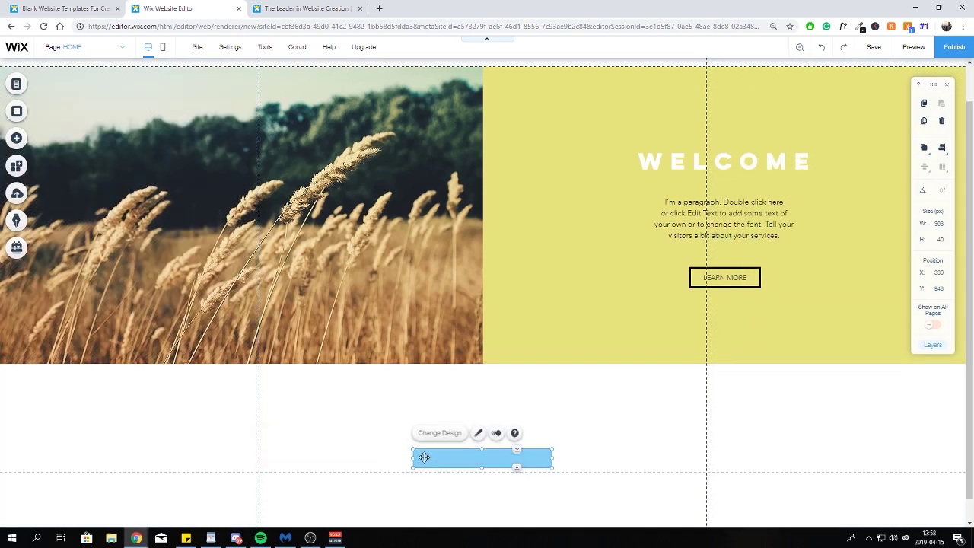
{"action": "left_click_drag", "start_coordinate": [411, 469], "coordinate": [418, 472]}
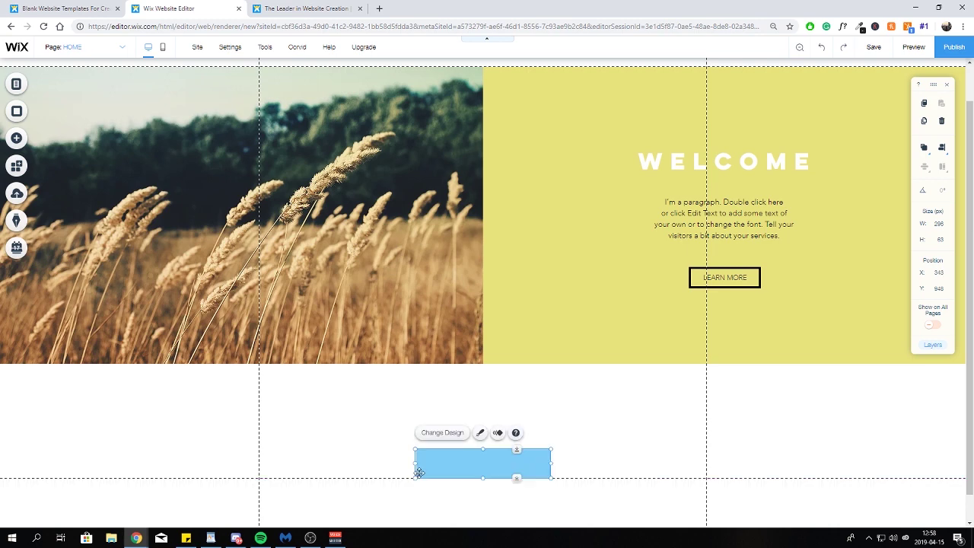
{"action": "scroll", "coordinate": [466, 454], "scroll_direction": "down", "scroll_amount": 1}
{"action": "left_click", "coordinate": [571, 370]}
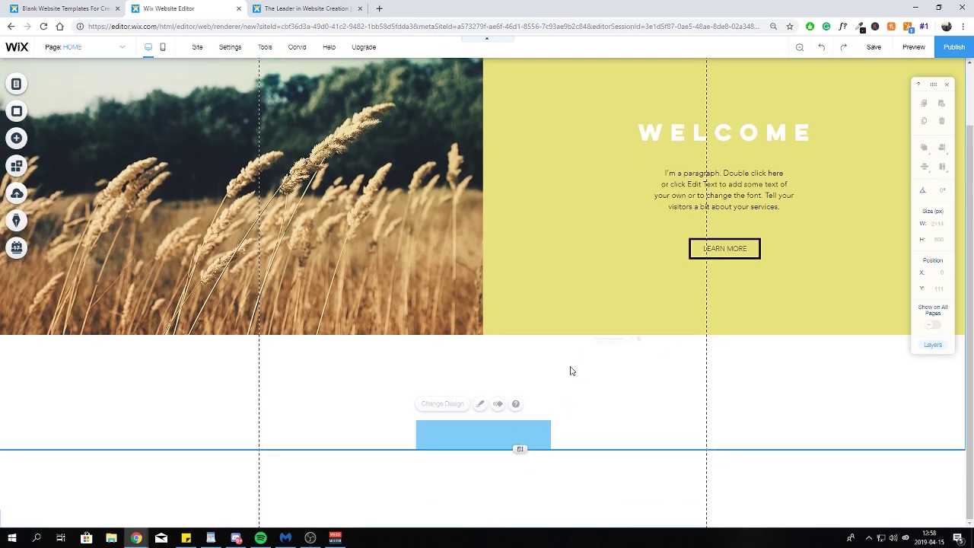
Move the light blue box backward behind the About us heading and center the heading on it, aligned to both vertical gridlines.
{"action": "left_click", "coordinate": [444, 435]}
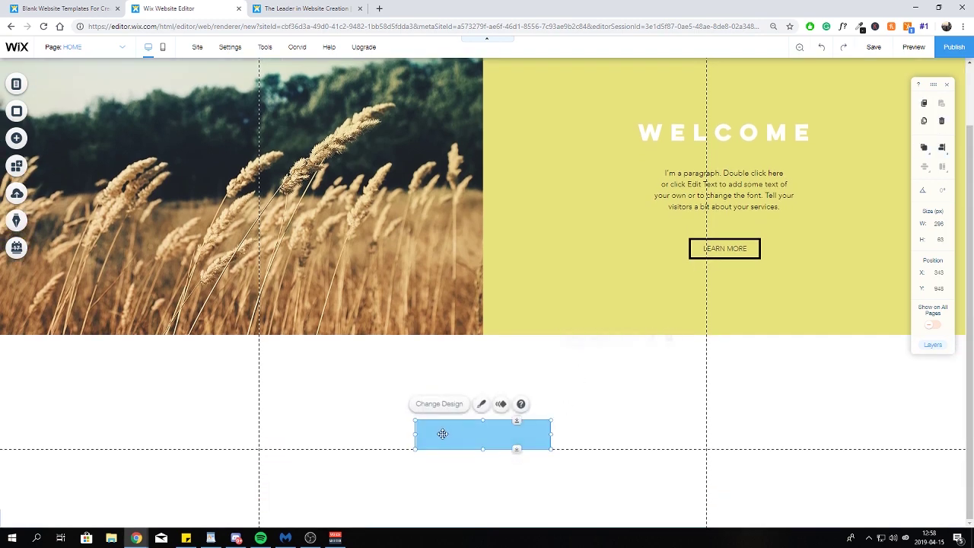
{"action": "right_click", "coordinate": [422, 431]}
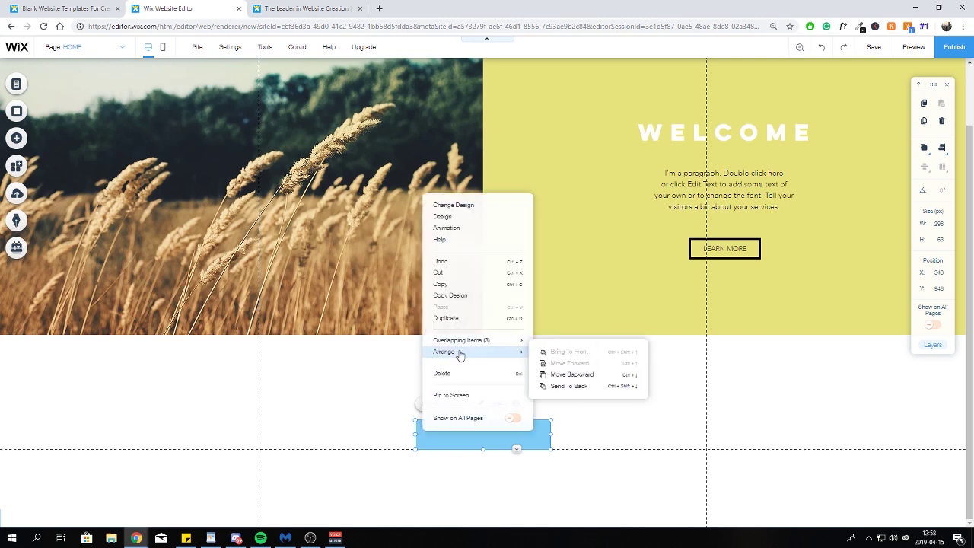
{"action": "mouse_move", "coordinate": [514, 357]}
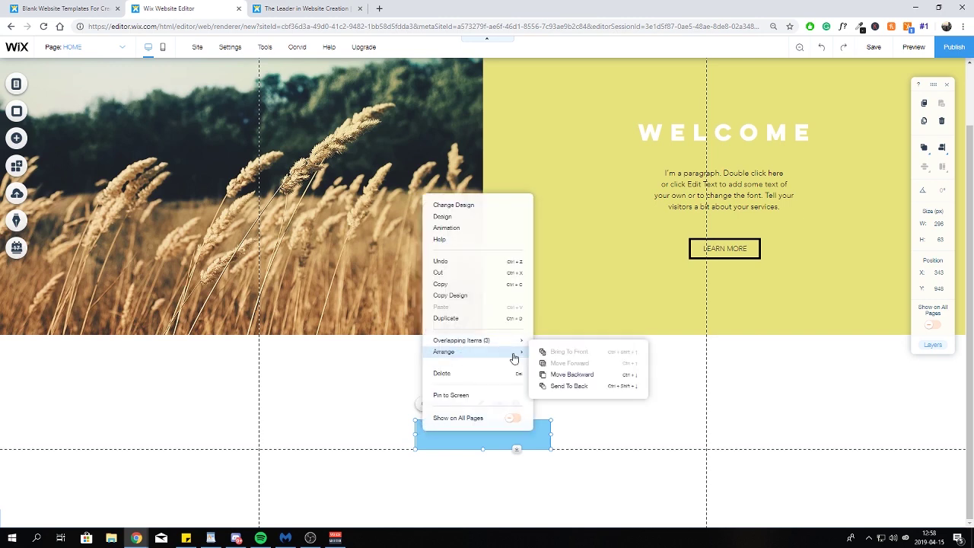
{"action": "left_click", "coordinate": [561, 375]}
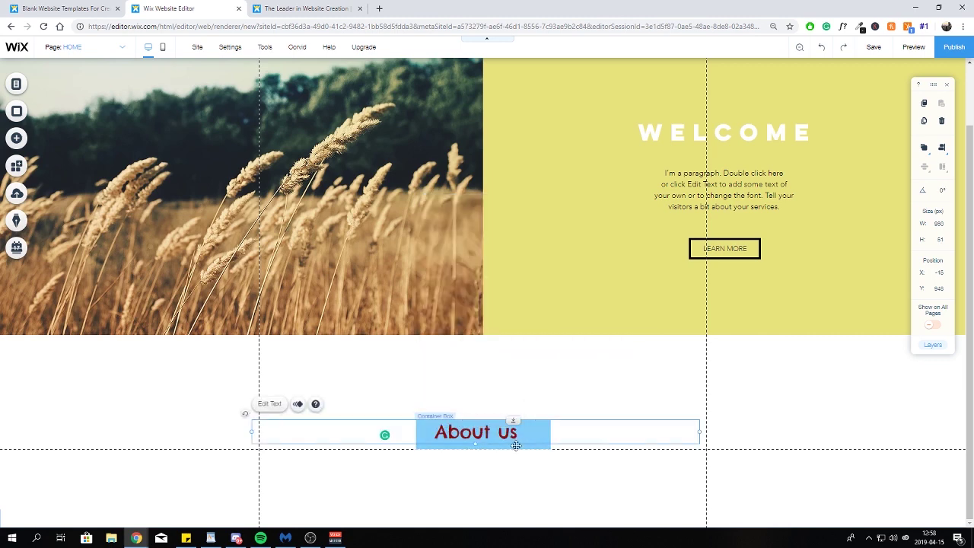
{"action": "left_click_drag", "start_coordinate": [467, 435], "coordinate": [476, 439]}
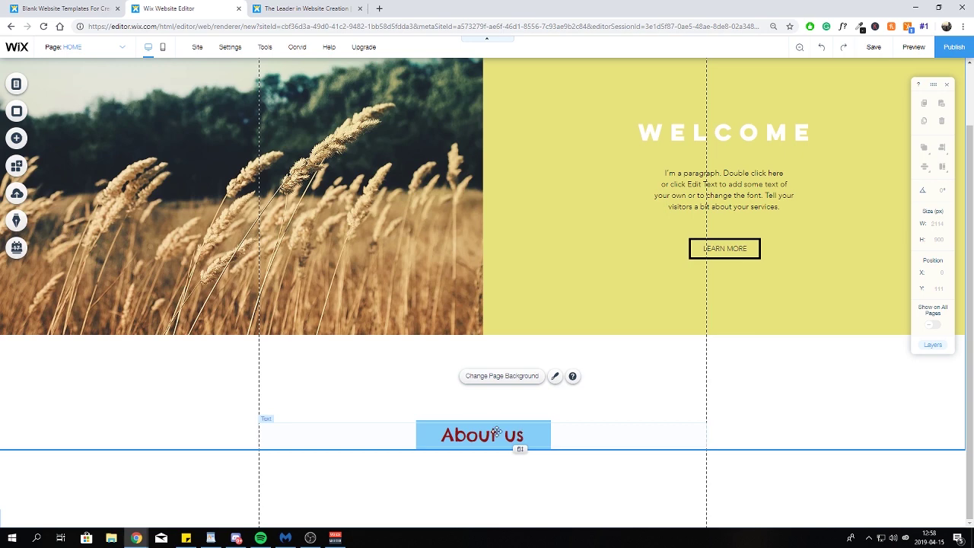
{"action": "left_click", "coordinate": [451, 427]}
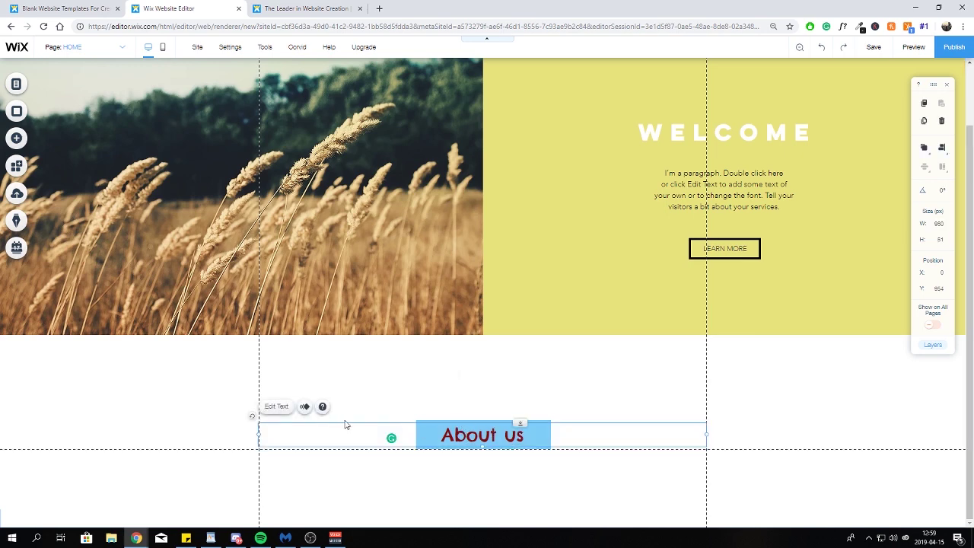
{"action": "left_click", "coordinate": [279, 406]}
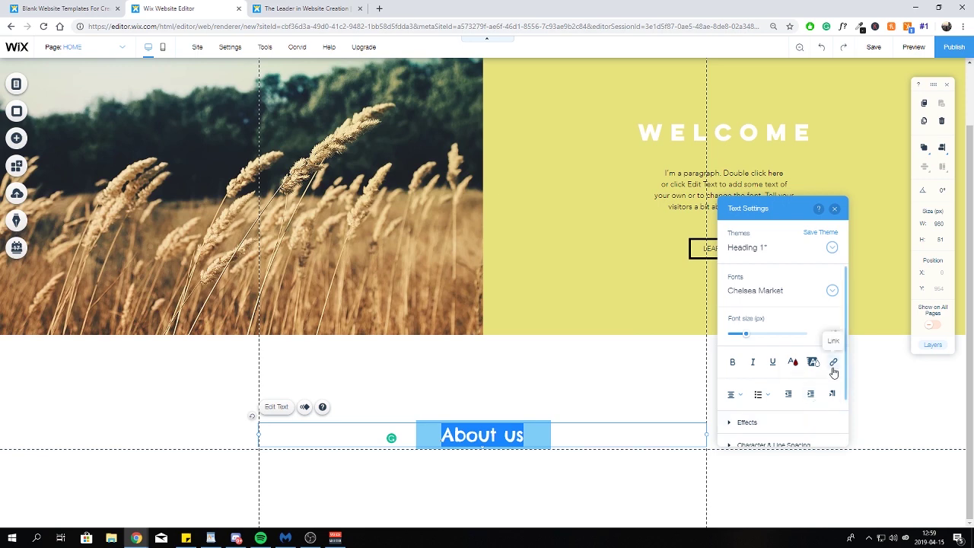
{"action": "left_click", "coordinate": [487, 455]}
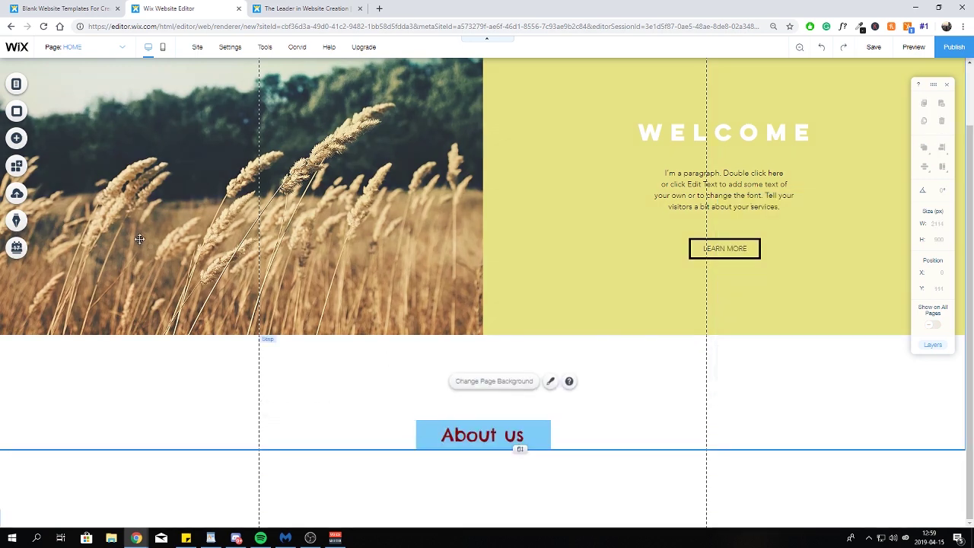
Add the previously used black-bordered button between the welcome strip and the About us heading.
{"action": "left_click", "coordinate": [16, 138]}
{"action": "left_click", "coordinate": [51, 144]}
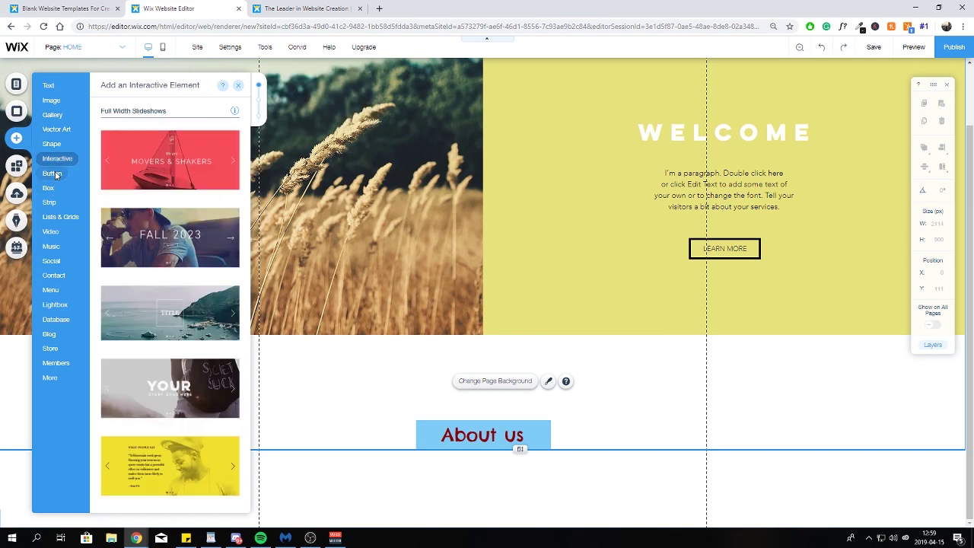
{"action": "mouse_move", "coordinate": [55, 175]}
{"action": "scroll", "coordinate": [177, 280], "scroll_direction": "down", "scroll_amount": 5}
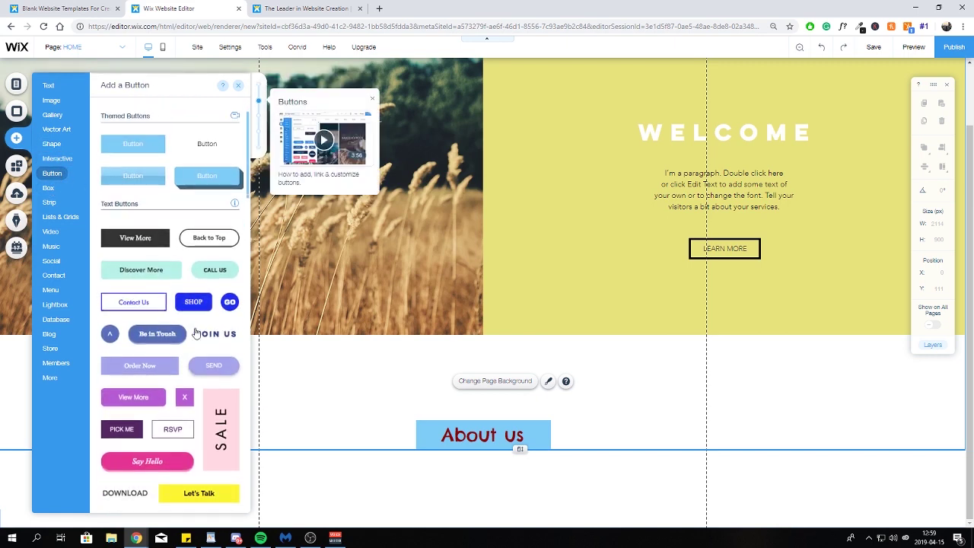
{"action": "scroll", "coordinate": [177, 280], "scroll_direction": "up", "scroll_amount": 5}
{"action": "left_click_drag", "start_coordinate": [133, 140], "coordinate": [466, 384]}
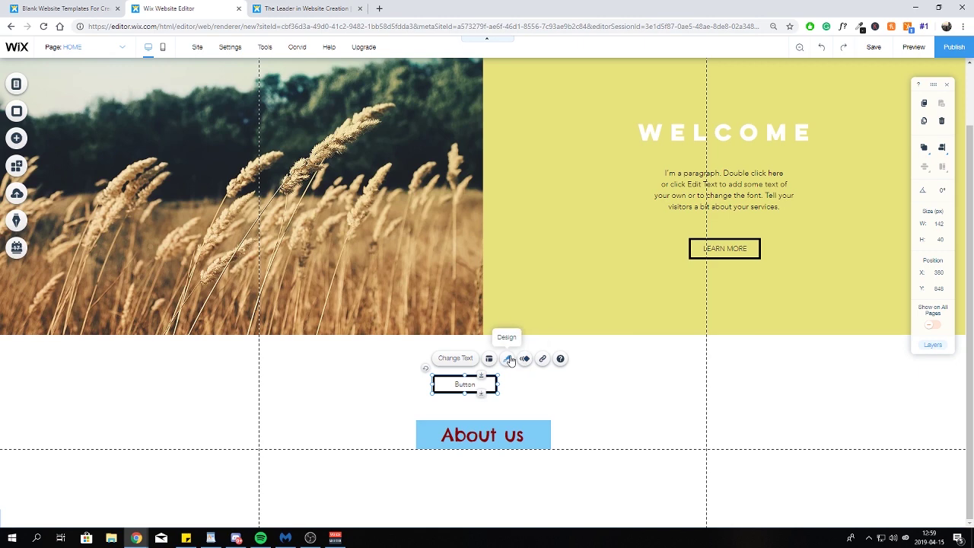
Fill the new button's regular state with the saved dark red at 100% opacity.
{"action": "left_click", "coordinate": [509, 359]}
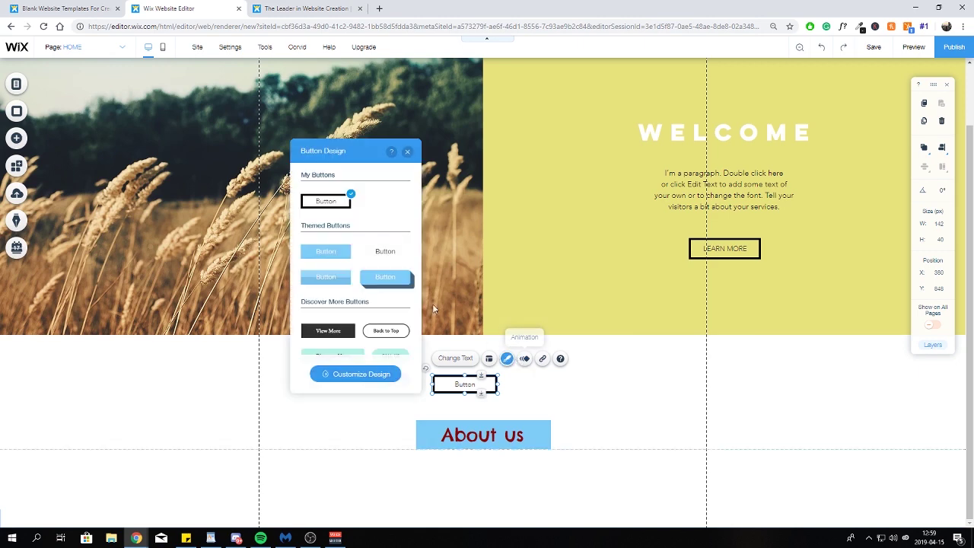
{"action": "left_click", "coordinate": [369, 375]}
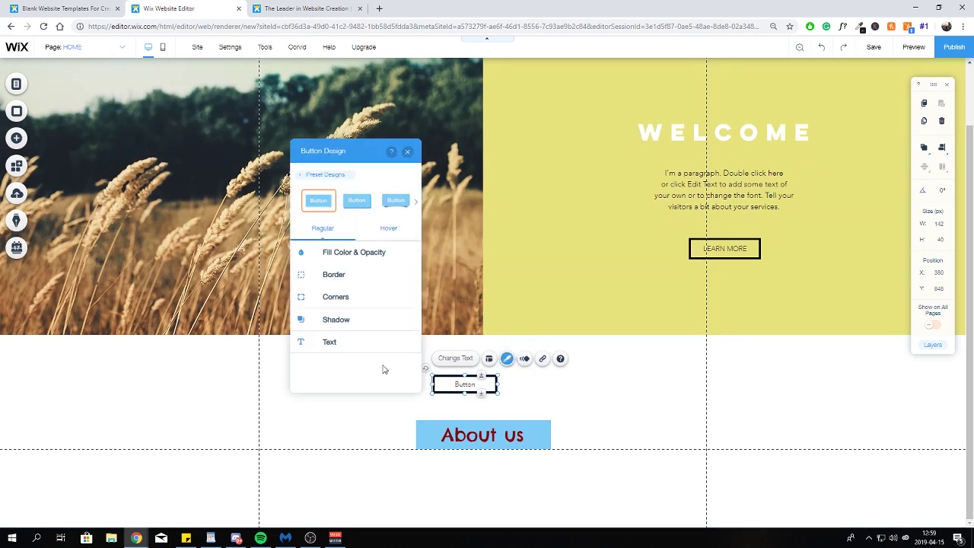
{"action": "left_click", "coordinate": [350, 252]}
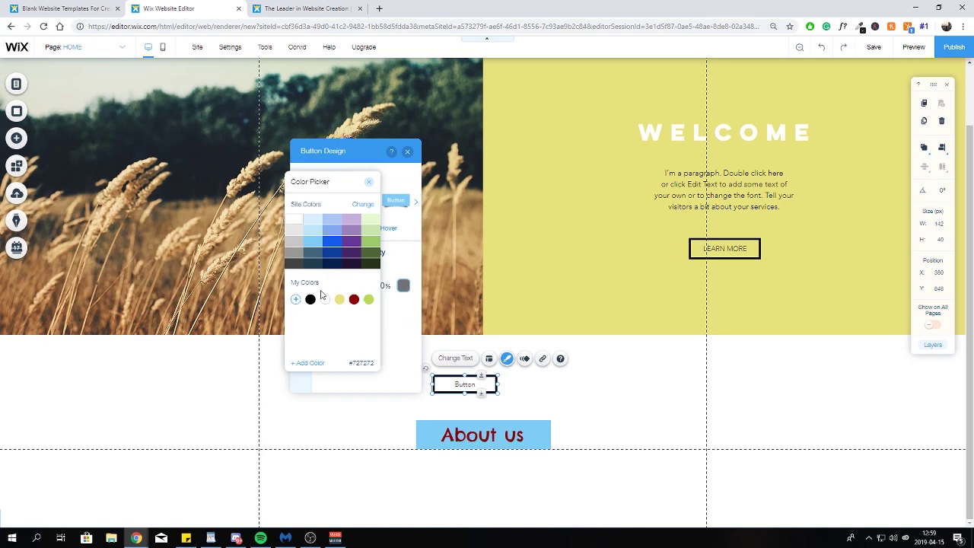
{"action": "left_click", "coordinate": [403, 325]}
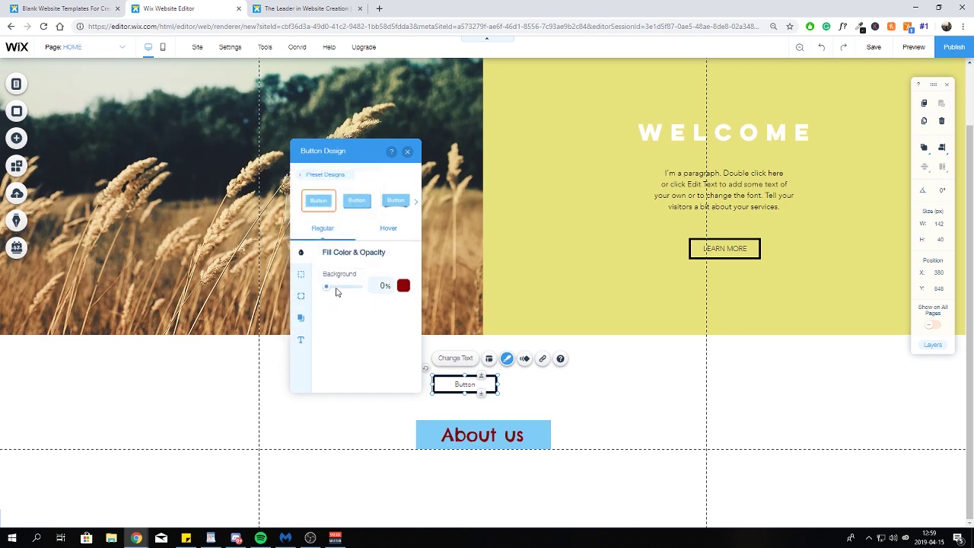
{"action": "left_click_drag", "start_coordinate": [325, 287], "coordinate": [393, 296]}
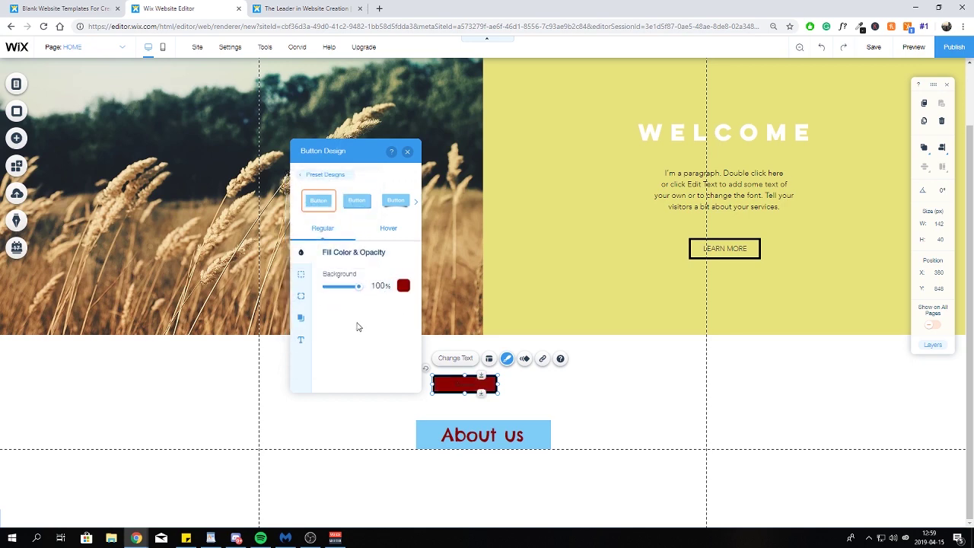
Examine the button's hover design and its appearance in the site preview, and return to the editor.
{"action": "left_click", "coordinate": [387, 231]}
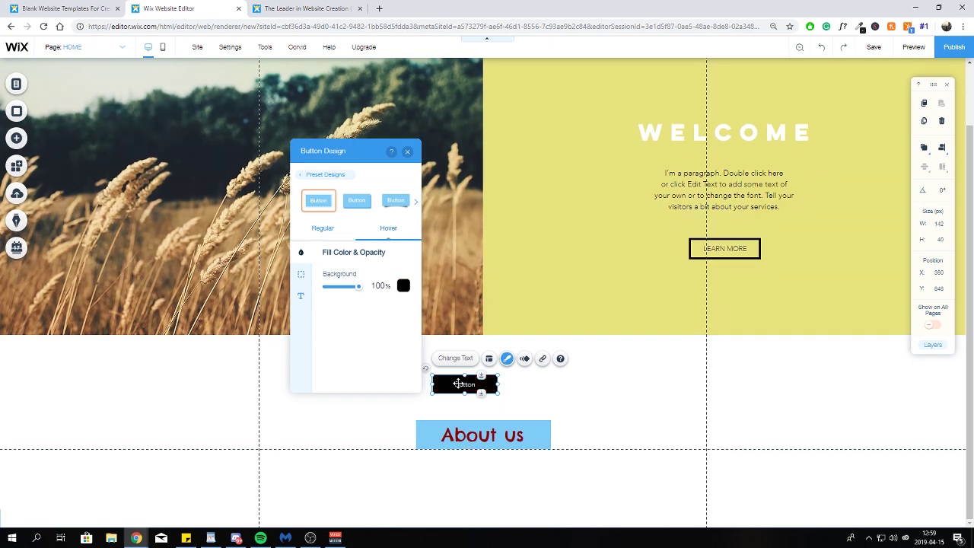
{"action": "left_click", "coordinate": [320, 235]}
{"action": "left_click", "coordinate": [407, 151]}
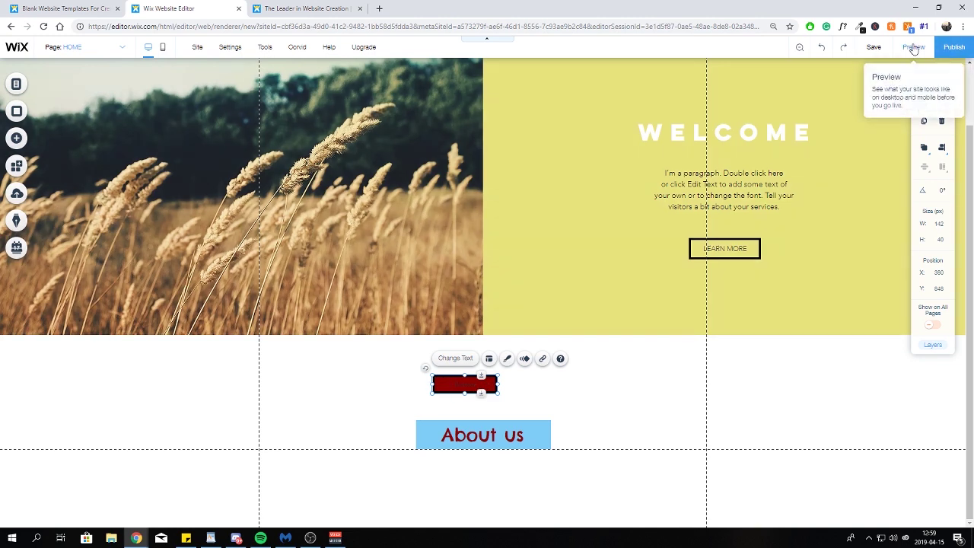
{"action": "left_click", "coordinate": [913, 47]}
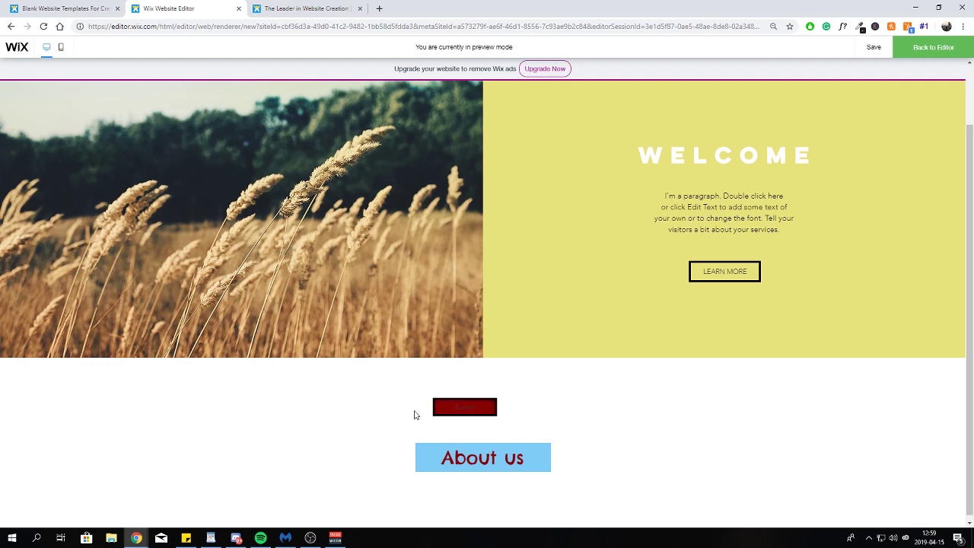
{"action": "left_click", "coordinate": [913, 47]}
Set the dark red button's hover text color to the saved green BADA55 and check the hover effect in the site preview.
{"action": "left_click", "coordinate": [468, 383]}
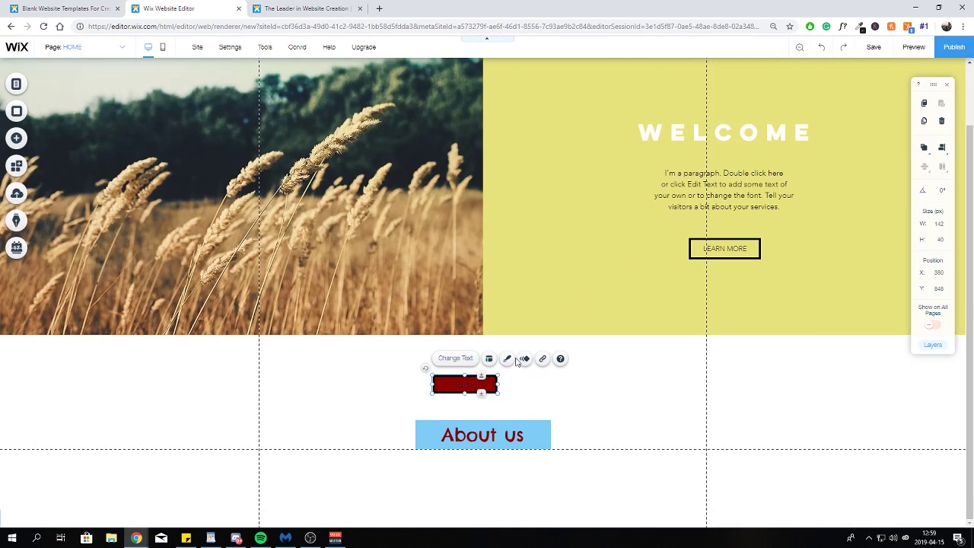
{"action": "left_click", "coordinate": [506, 358]}
{"action": "left_click", "coordinate": [374, 374]}
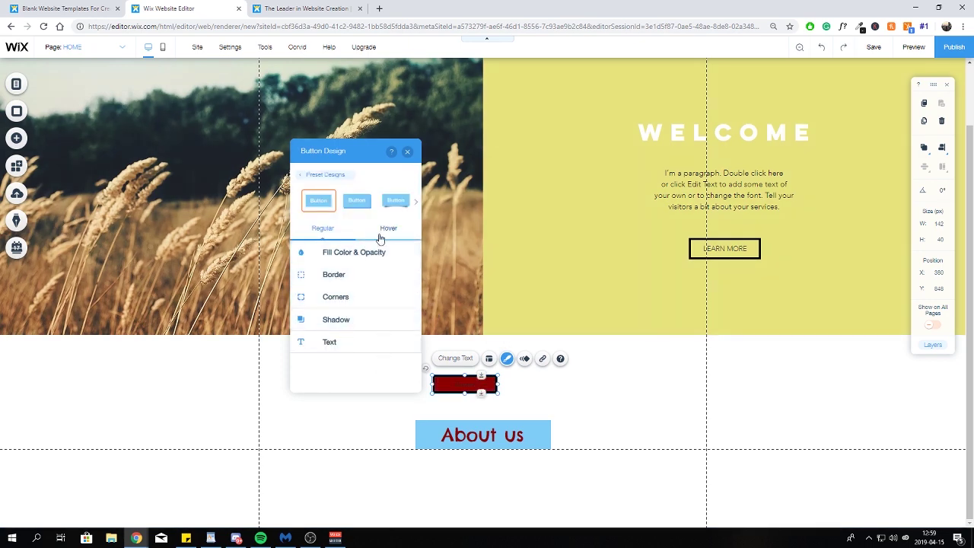
{"action": "left_click", "coordinate": [337, 343]}
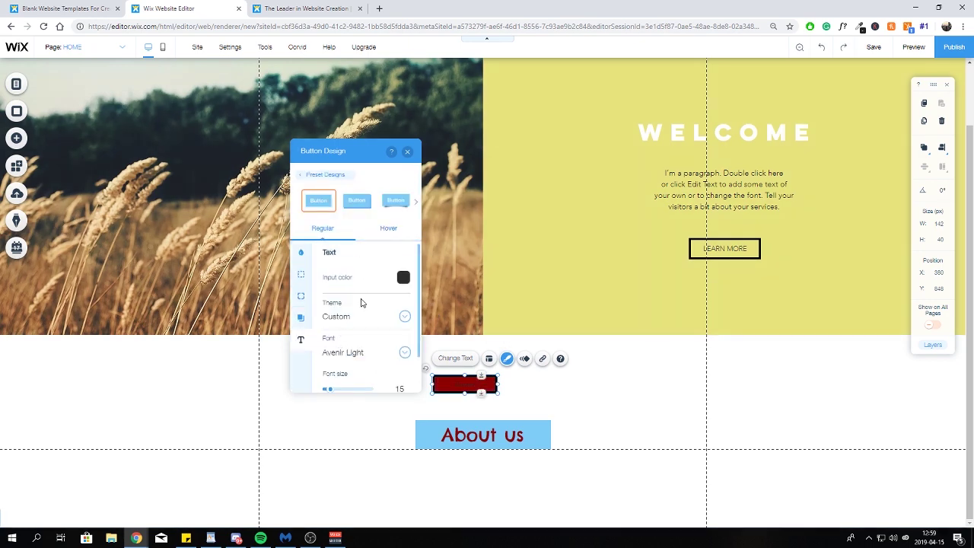
{"action": "left_click", "coordinate": [391, 239]}
{"action": "left_click", "coordinate": [403, 277]}
{"action": "left_click", "coordinate": [368, 300]}
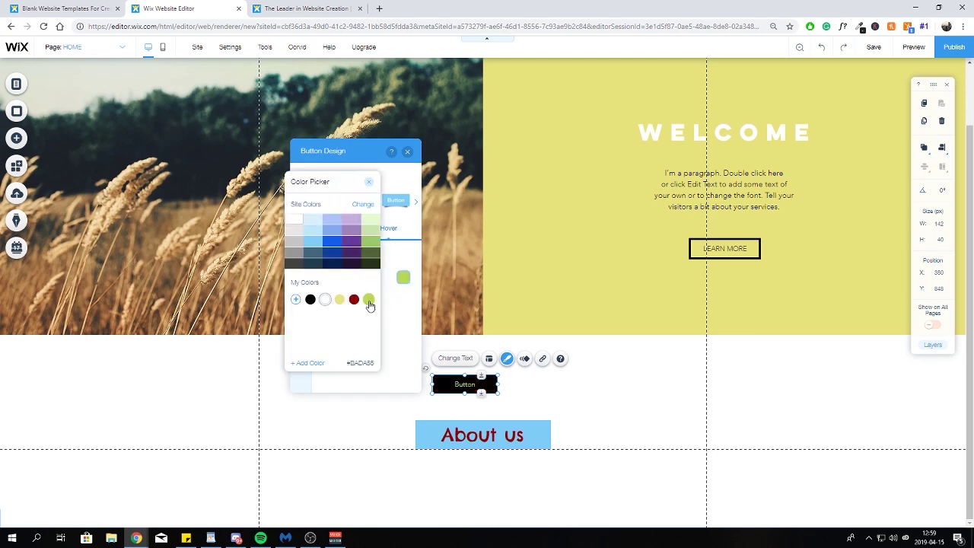
{"action": "left_click", "coordinate": [402, 317]}
{"action": "left_click", "coordinate": [407, 153]}
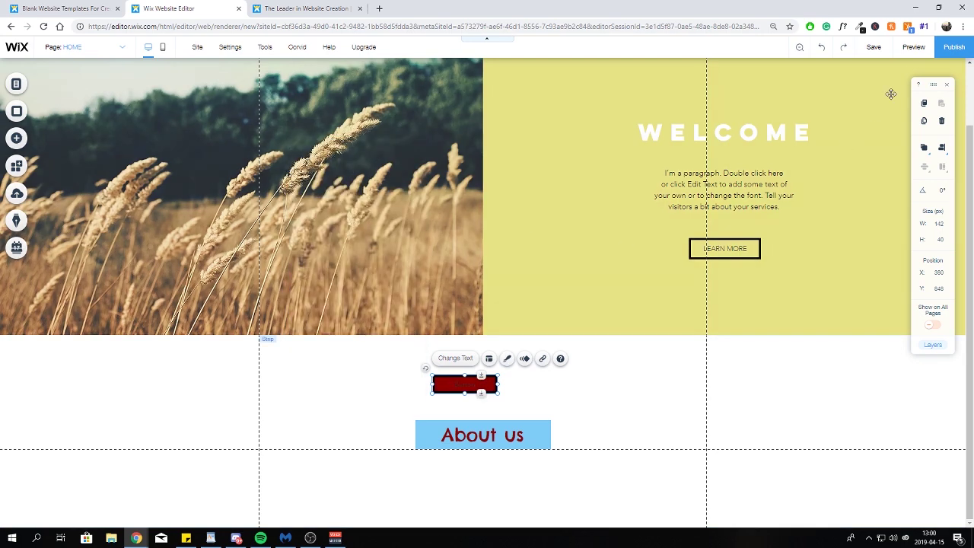
{"action": "left_click", "coordinate": [913, 47]}
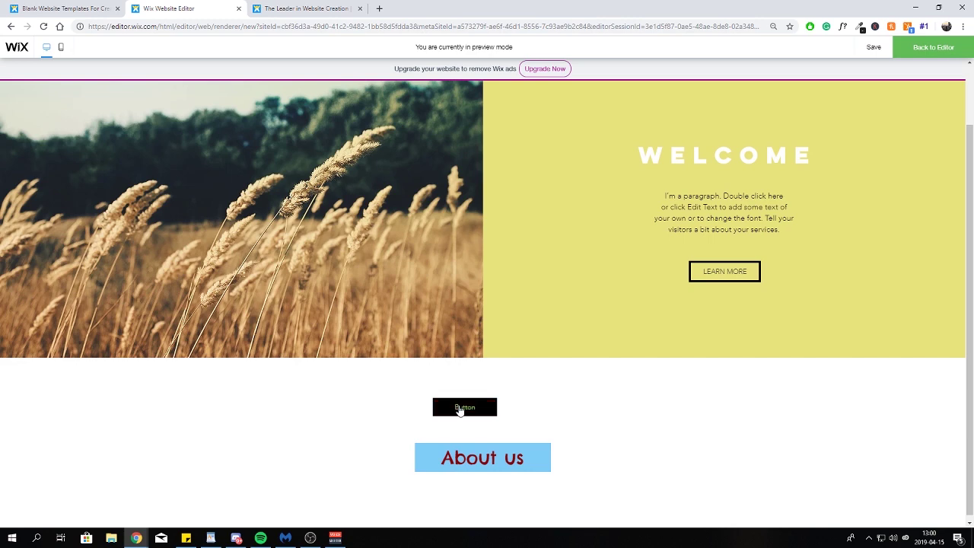
{"action": "left_click", "coordinate": [924, 47]}
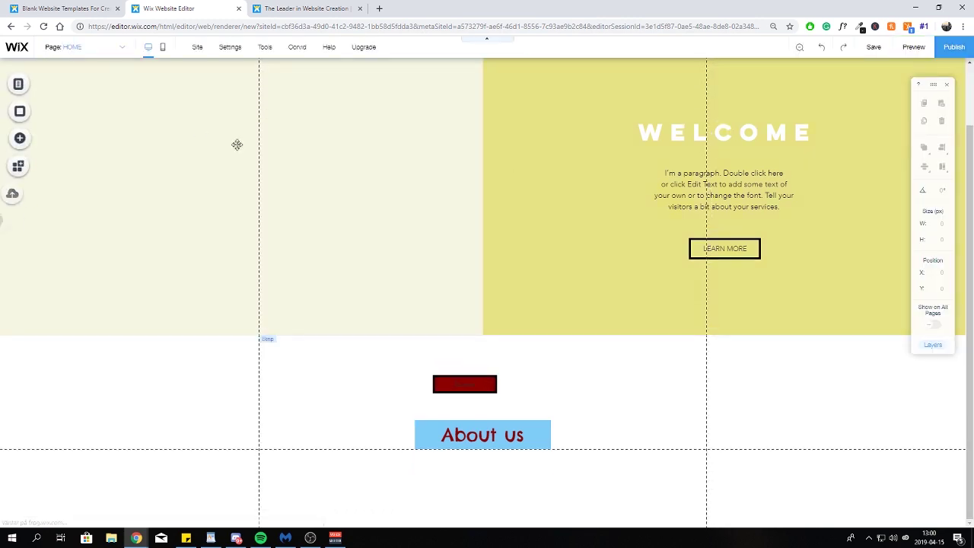
Add the full-color square-icon social bar below the About us heading and move it into the footer.
{"action": "left_click", "coordinate": [16, 140]}
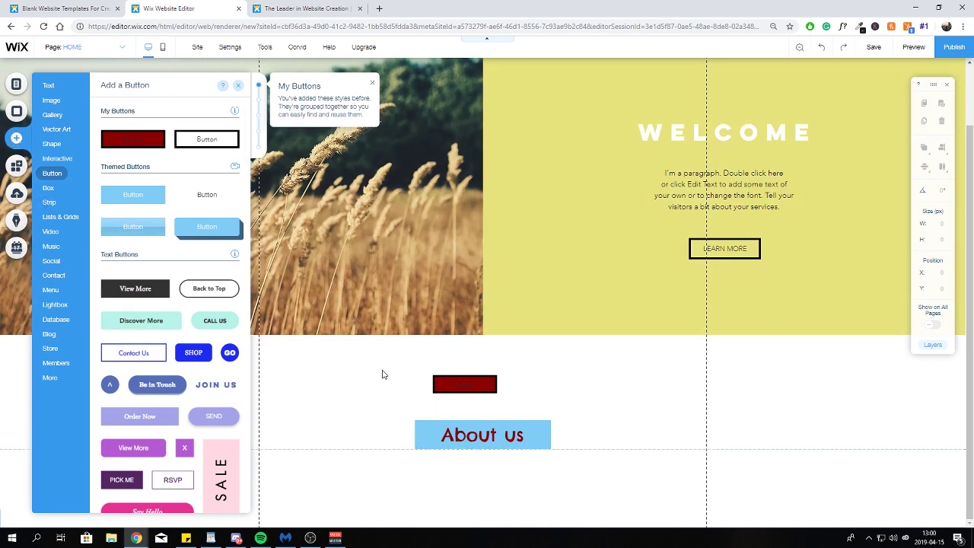
{"action": "left_click", "coordinate": [58, 306]}
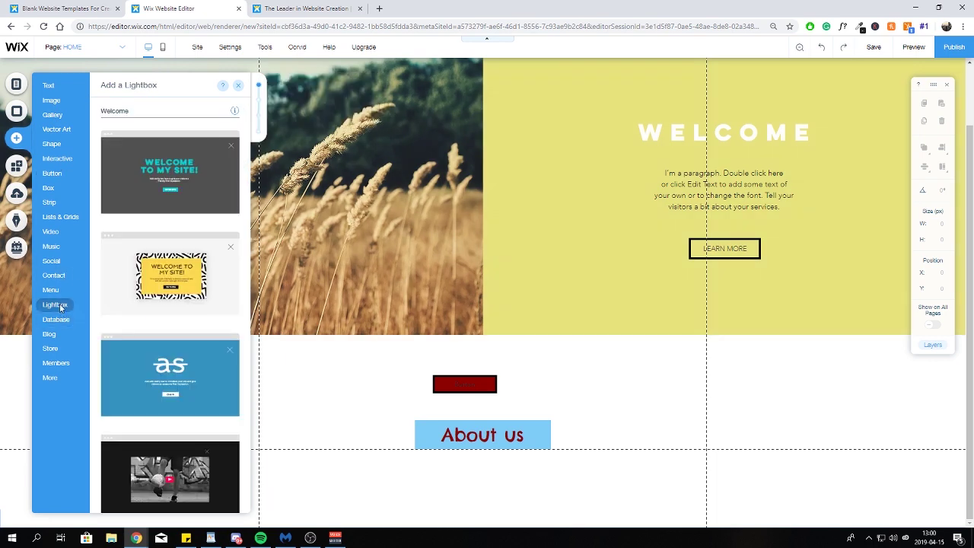
{"action": "left_click", "coordinate": [52, 277]}
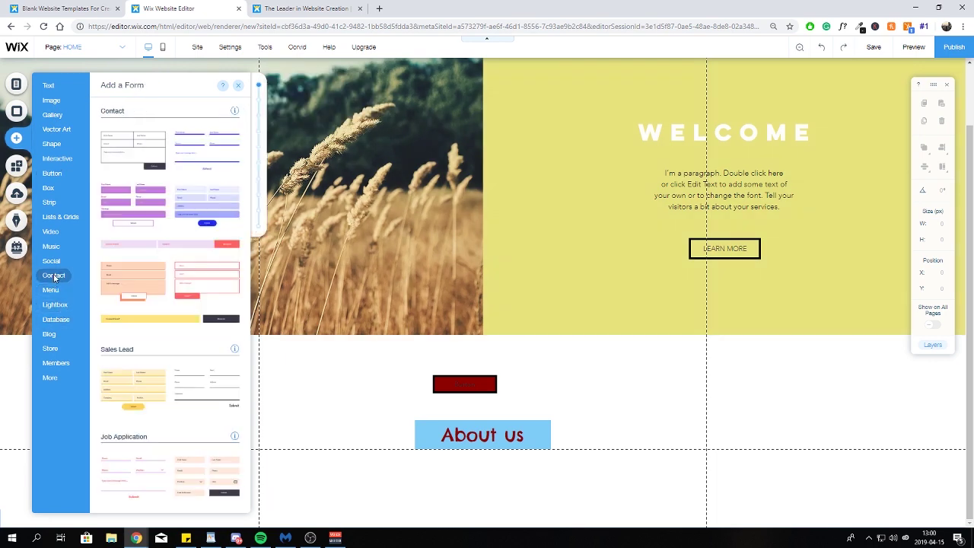
{"action": "left_click", "coordinate": [53, 262]}
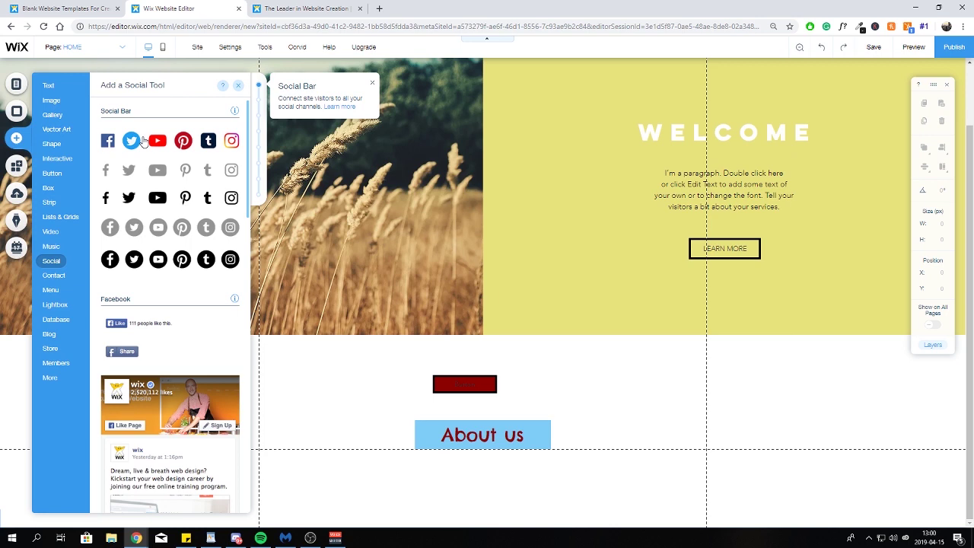
{"action": "left_click", "coordinate": [143, 142]}
{"action": "left_click_drag", "start_coordinate": [458, 284], "coordinate": [340, 454]}
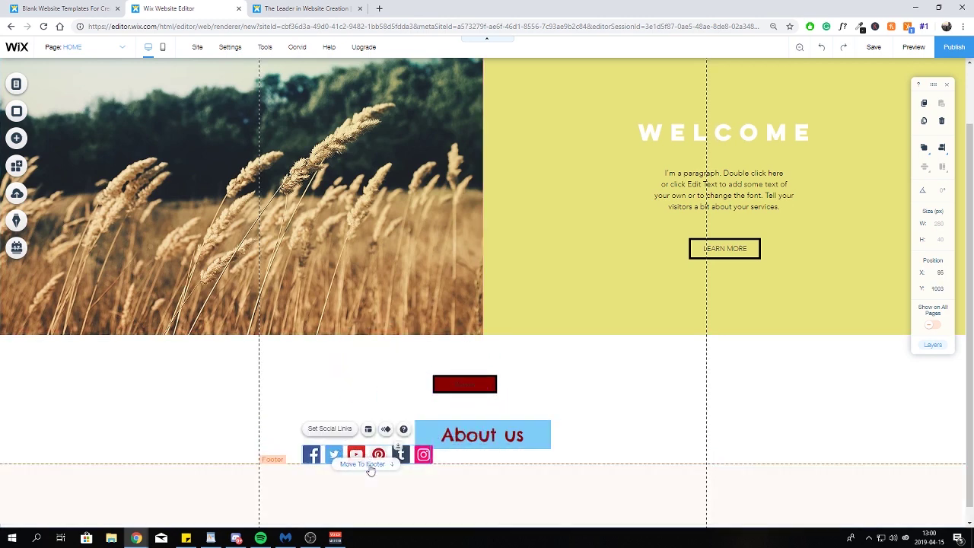
{"action": "left_click", "coordinate": [369, 466]}
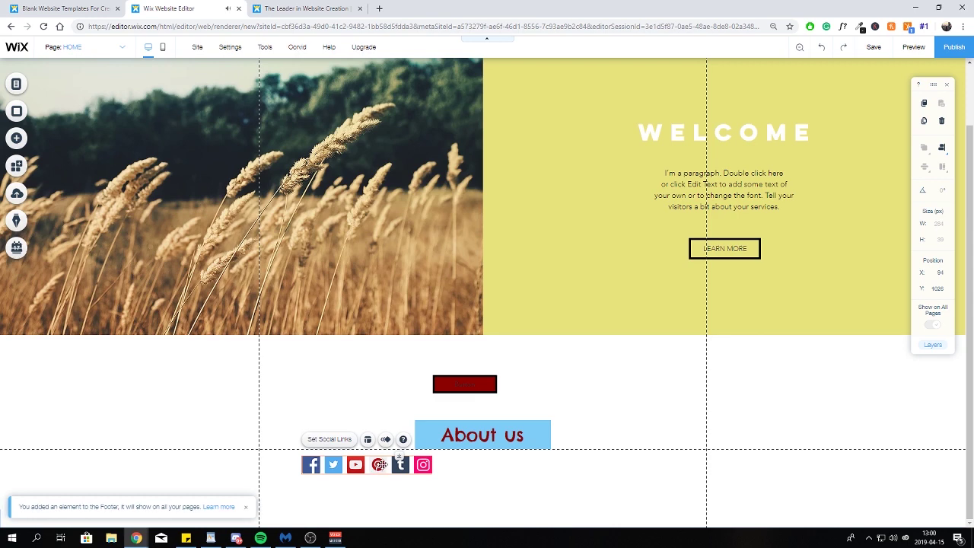
Reposition the social bar within the footer, toward its right side at about X 670, Y 1072.
{"action": "left_click_drag", "start_coordinate": [399, 456], "coordinate": [585, 478]}
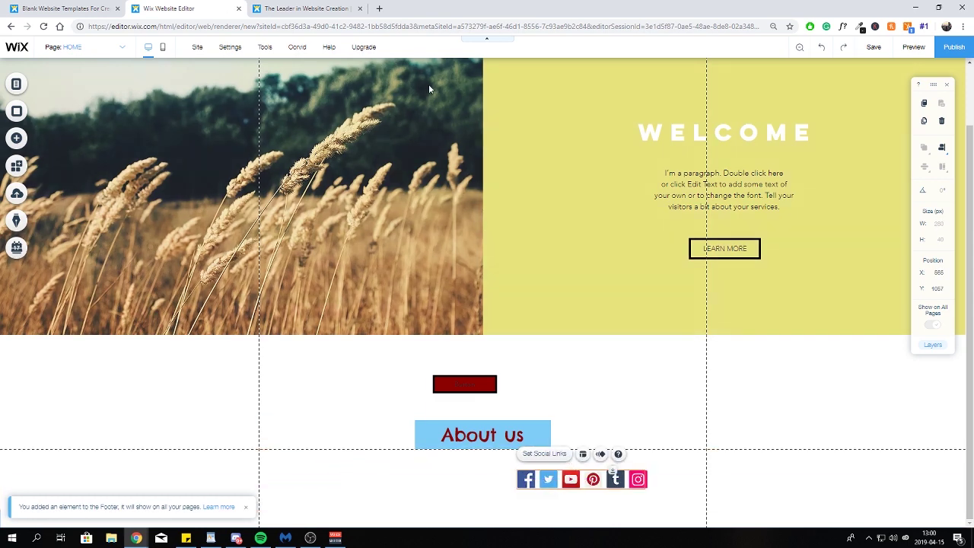
{"action": "scroll", "coordinate": [428, 84], "scroll_direction": "up", "scroll_amount": 1}
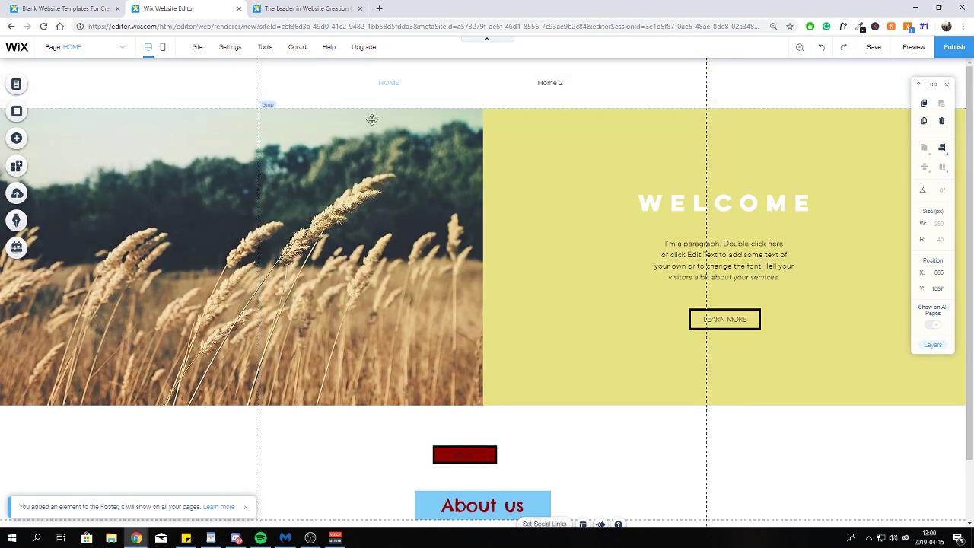
{"action": "scroll", "coordinate": [487, 342], "scroll_direction": "down", "scroll_amount": 1}
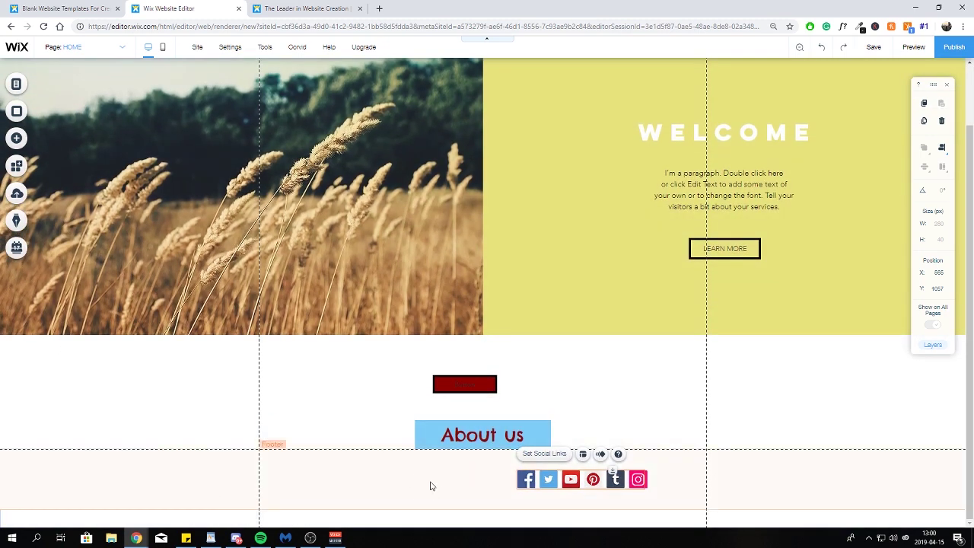
{"action": "left_click_drag", "start_coordinate": [551, 477], "coordinate": [597, 484]}
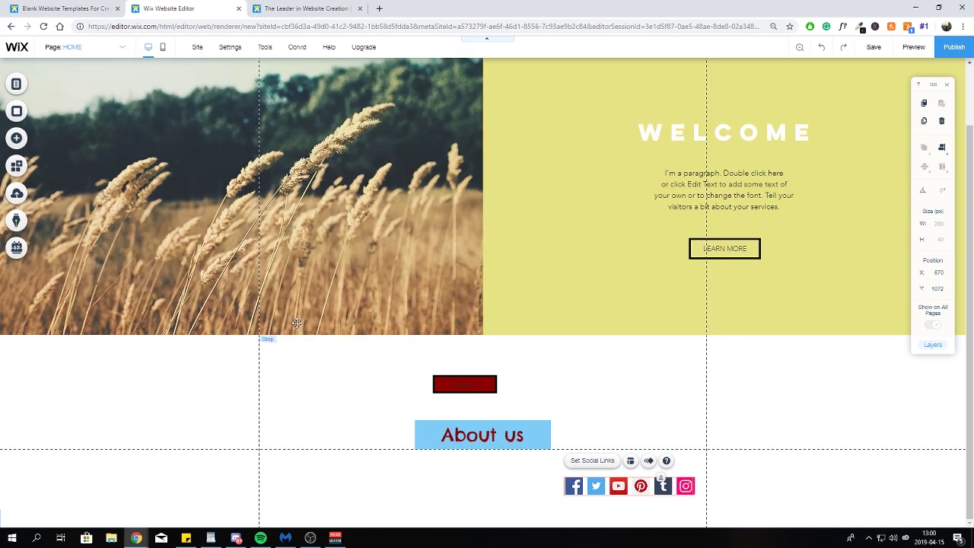
Move the WELCOME heading, paragraph and LEARN MORE button toward the left edge of the welcome strip's yellow column.
{"action": "scroll", "coordinate": [293, 327], "scroll_direction": "up", "scroll_amount": 1}
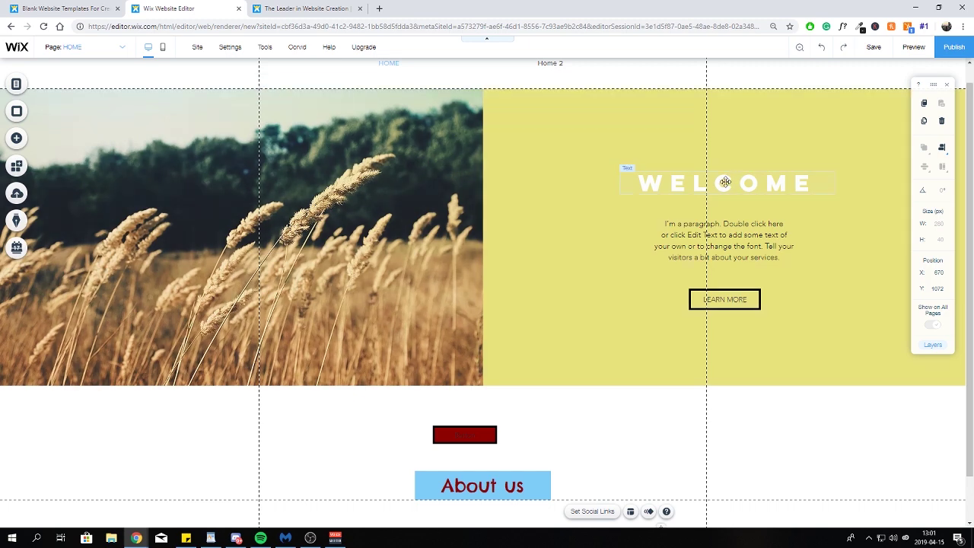
{"action": "left_click_drag", "start_coordinate": [723, 183], "coordinate": [591, 178]}
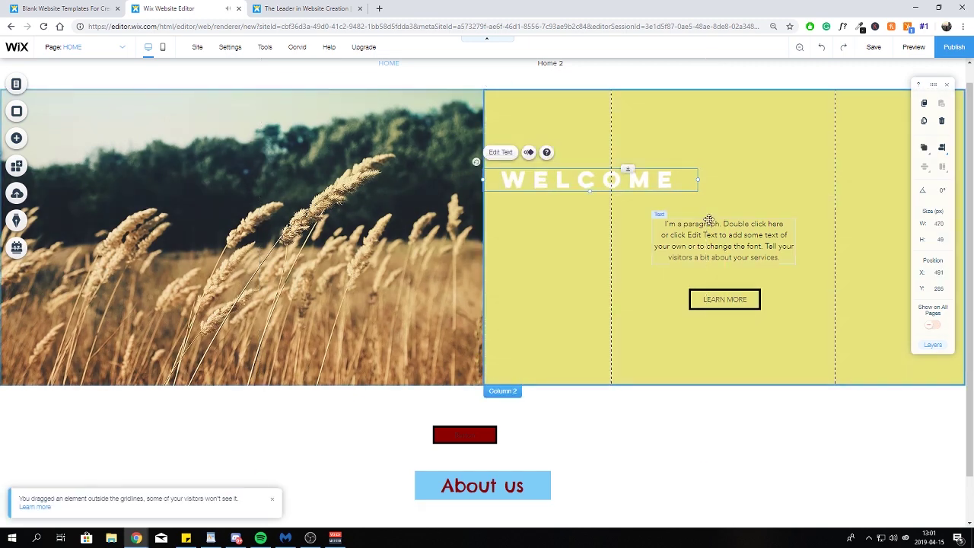
{"action": "left_click_drag", "start_coordinate": [733, 229], "coordinate": [598, 227]}
{"action": "left_click", "coordinate": [707, 299]}
{"action": "left_click_drag", "start_coordinate": [653, 303], "coordinate": [594, 298]}
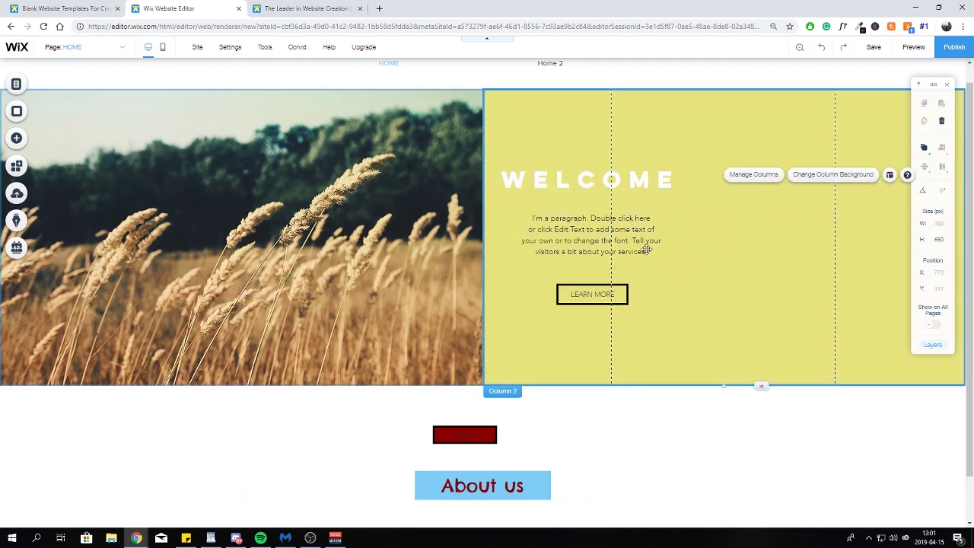
{"action": "left_click", "coordinate": [630, 432]}
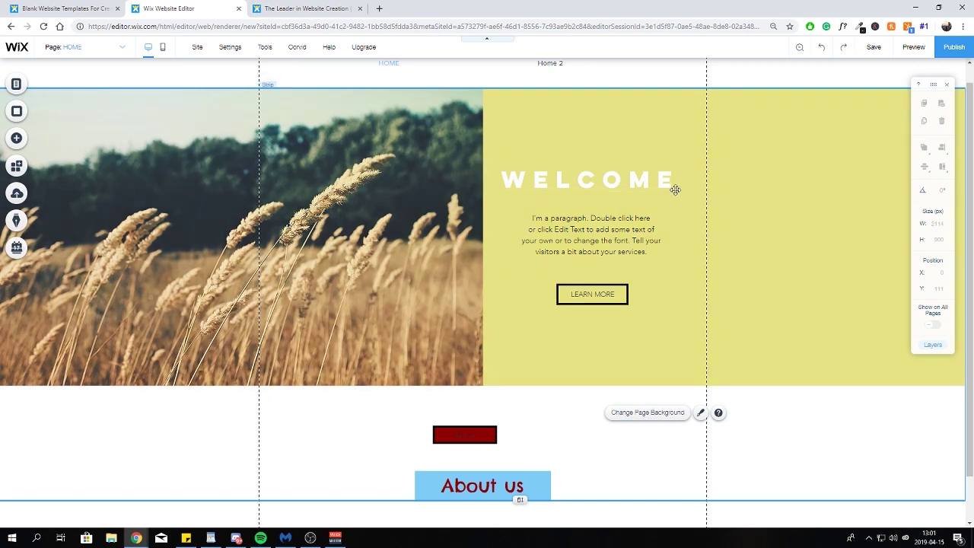
Remove the Twitter, Pinterest and Tumblr icons from the footer's social bar and shift the bar right to about X 788, Y 1081.
{"action": "scroll", "coordinate": [517, 487], "scroll_direction": "down", "scroll_amount": 1}
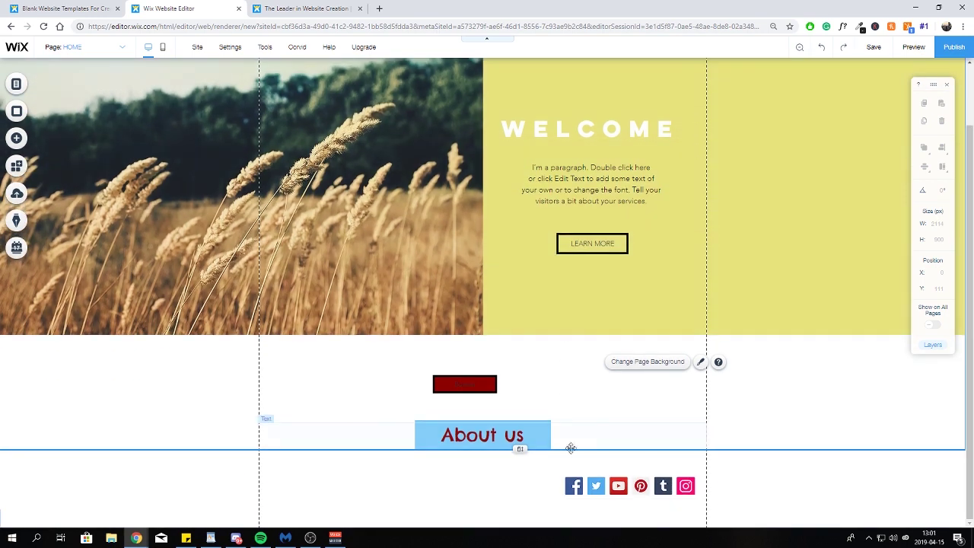
{"action": "left_click", "coordinate": [570, 472]}
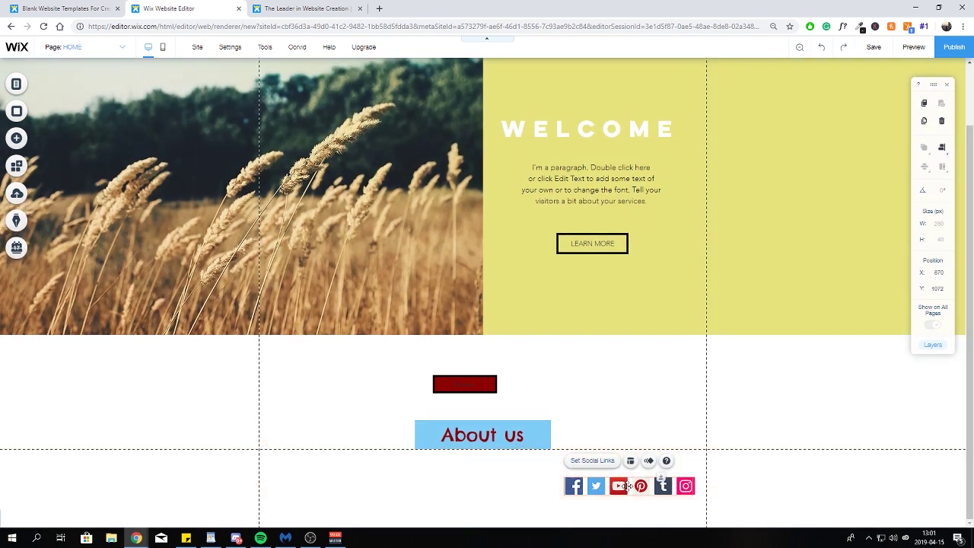
{"action": "left_click_drag", "start_coordinate": [629, 486], "coordinate": [621, 481]}
{"action": "left_click", "coordinate": [595, 463]}
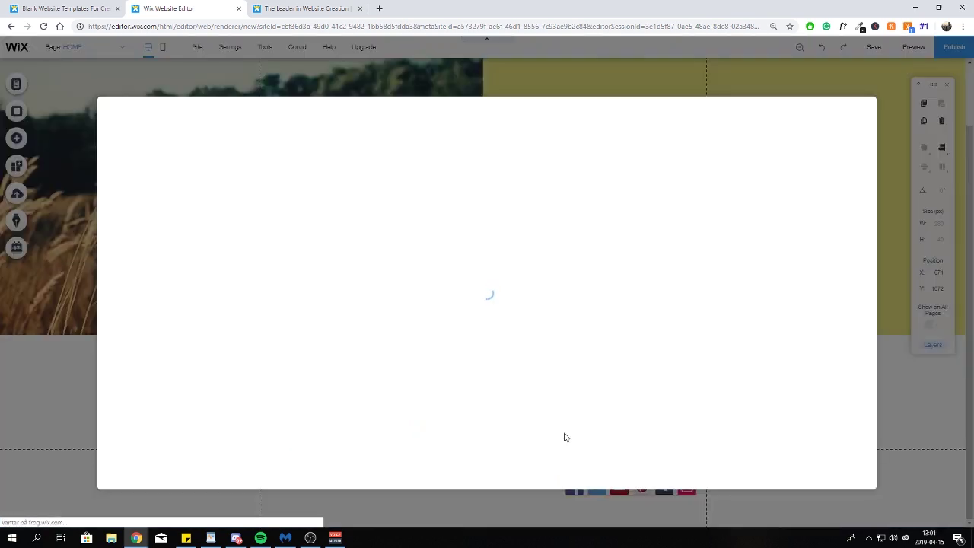
{"action": "left_click", "coordinate": [215, 204]}
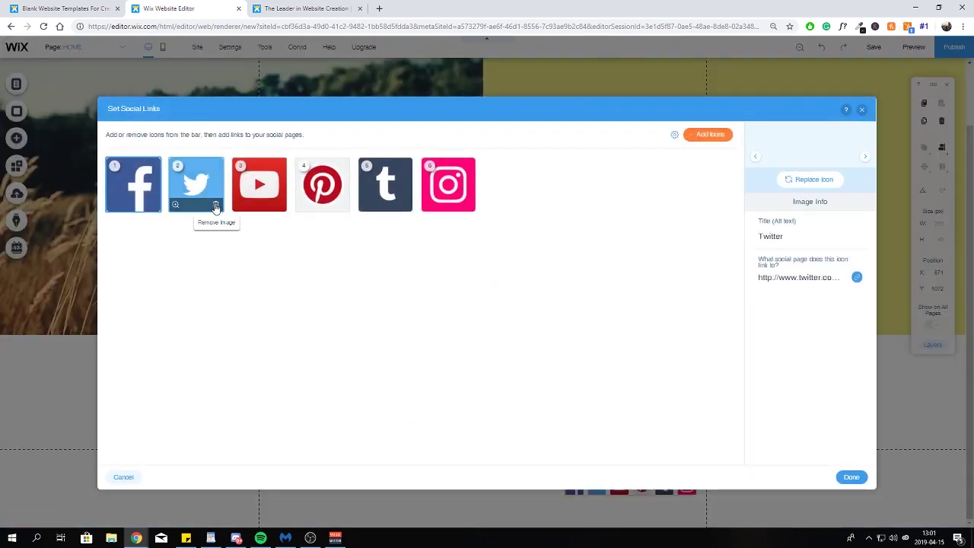
{"action": "left_click", "coordinate": [279, 205]}
{"action": "left_click", "coordinate": [278, 205]}
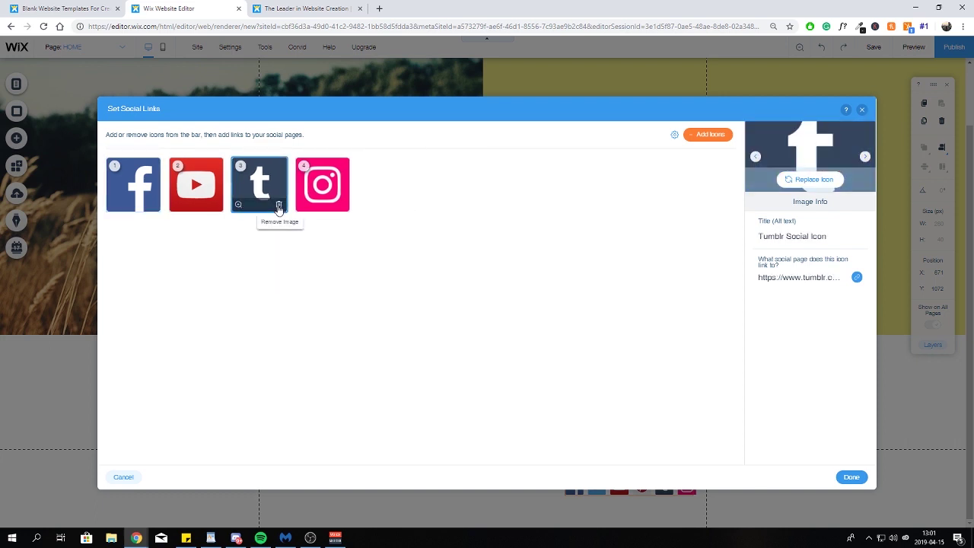
{"action": "left_click", "coordinate": [850, 477]}
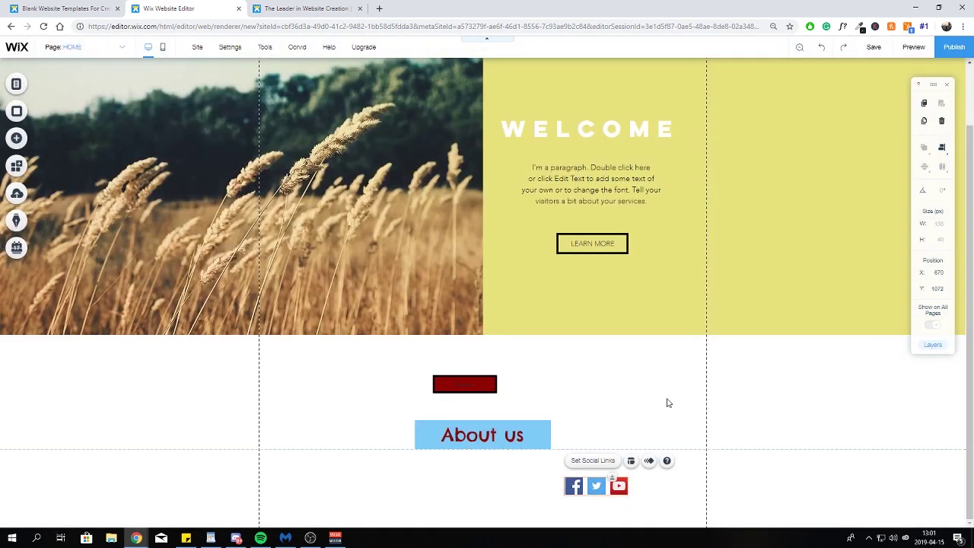
{"action": "left_click_drag", "start_coordinate": [619, 487], "coordinate": [661, 492]}
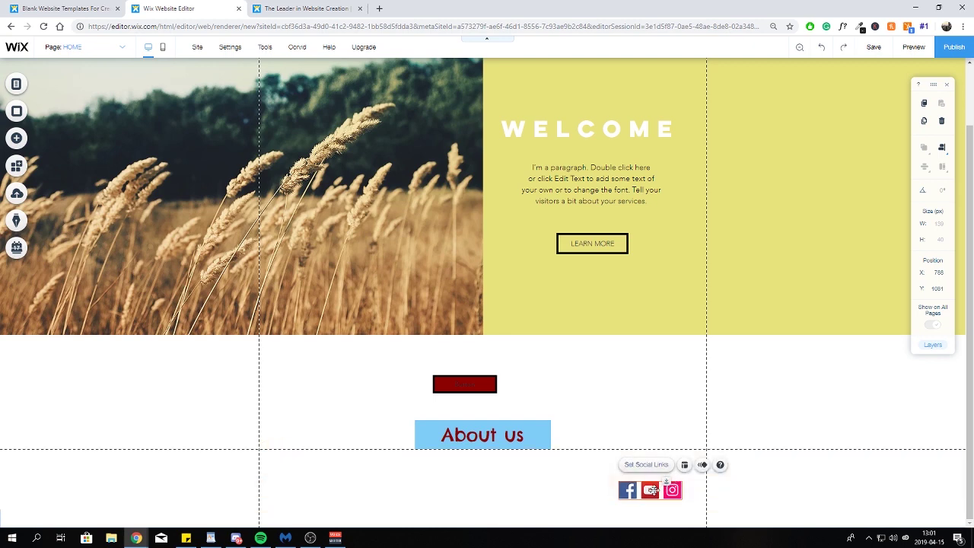
Replace the social bar's Facebook icon with "Facebook - Black Circle", found by searching the Wix media for facebook.
{"action": "left_click", "coordinate": [650, 466]}
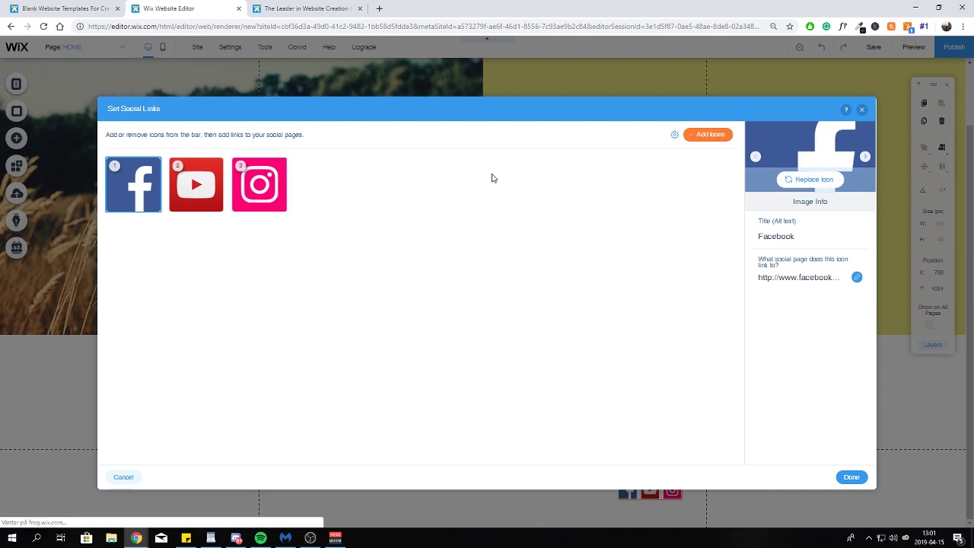
{"action": "left_click", "coordinate": [797, 180]}
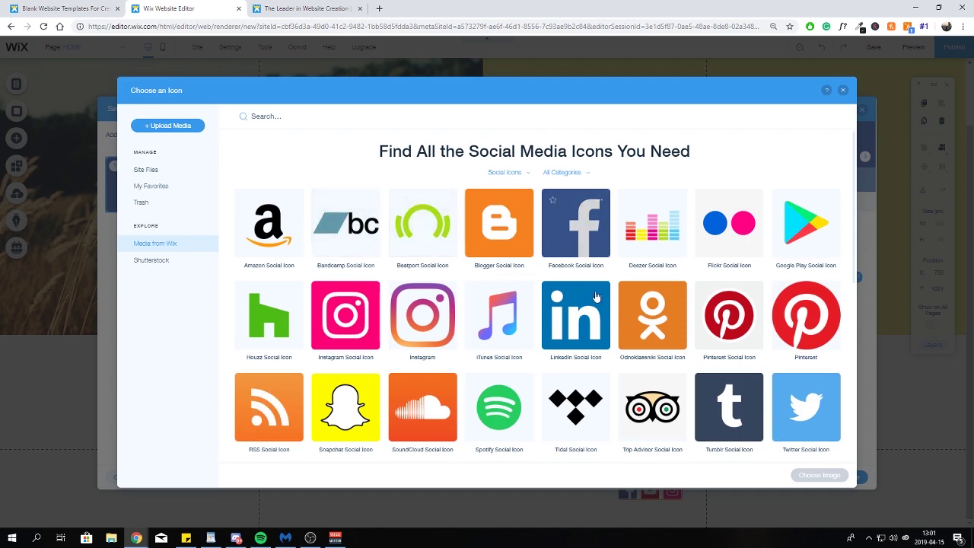
{"action": "scroll", "coordinate": [596, 297], "scroll_direction": "down", "scroll_amount": 2}
{"action": "scroll", "coordinate": [328, 135], "scroll_direction": "up", "scroll_amount": 2}
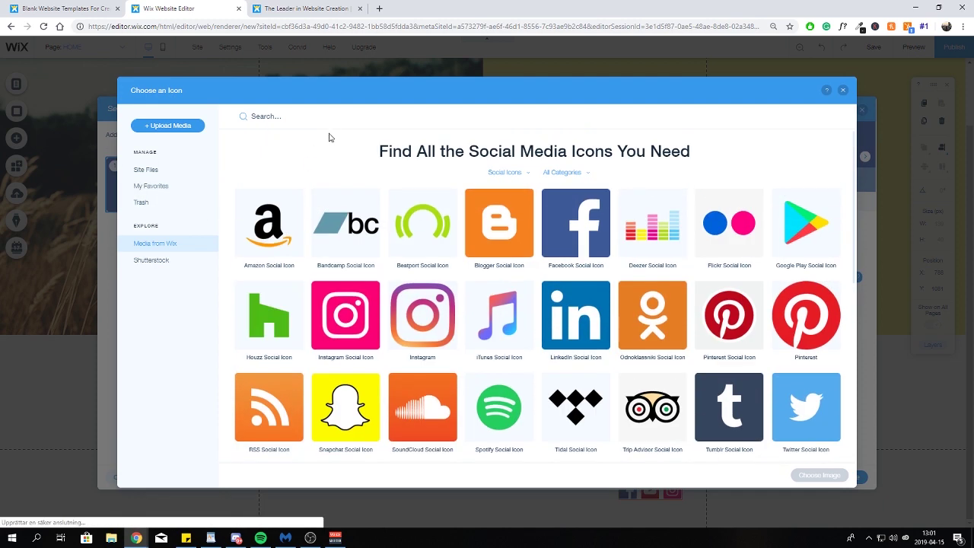
{"action": "left_click", "coordinate": [266, 118]}
{"action": "type", "text": "facebook"}
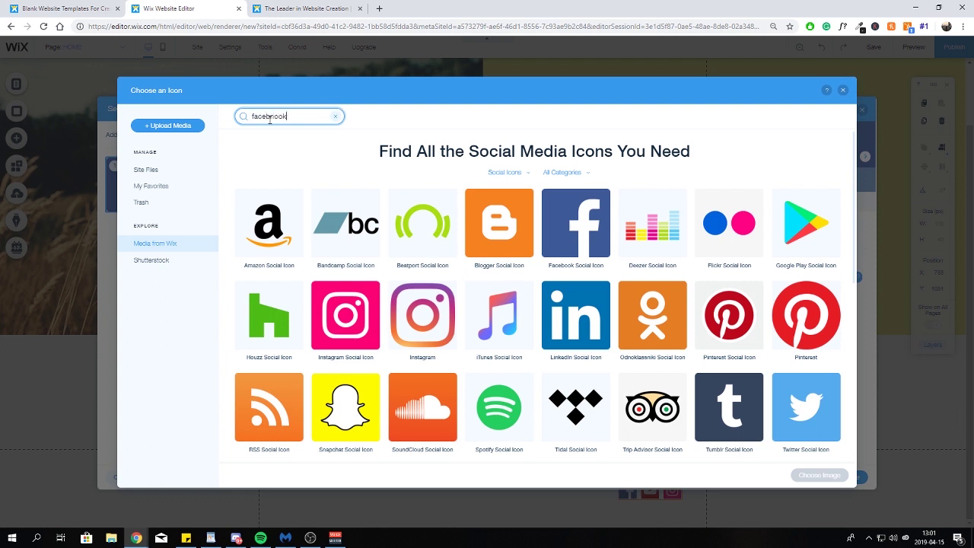
{"action": "key", "text": "Return"}
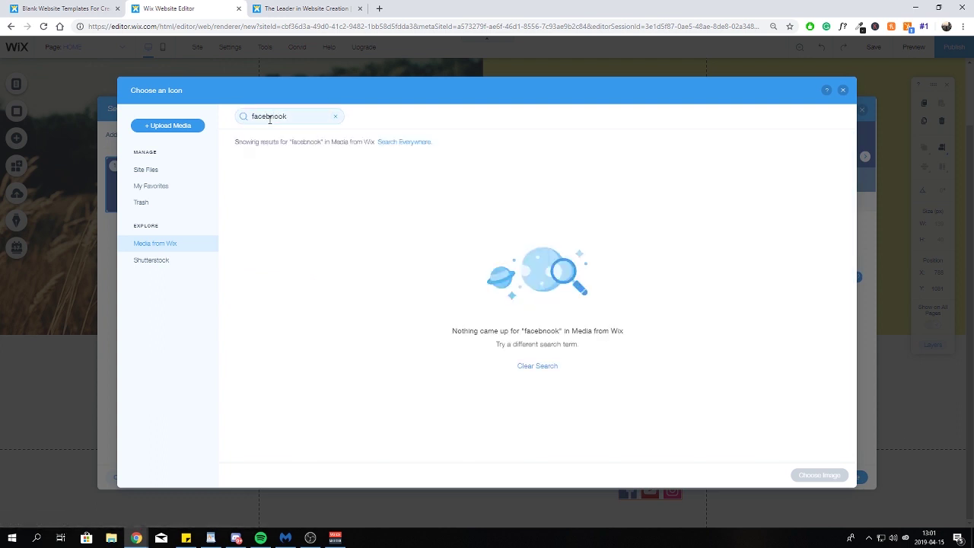
{"action": "double_click", "coordinate": [278, 116]}
{"action": "key", "text": "BackSpace"}
{"action": "key", "text": "Return"}
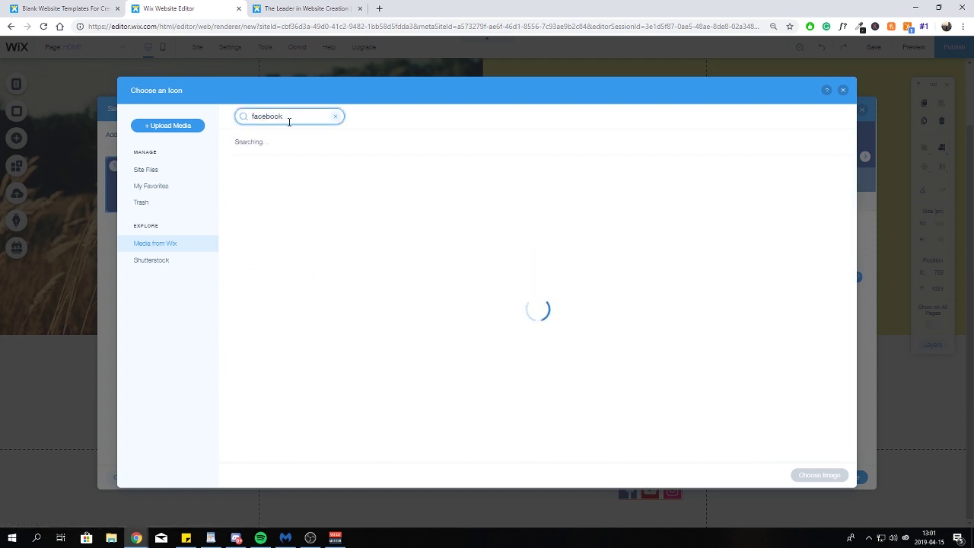
{"action": "left_click", "coordinate": [581, 262]}
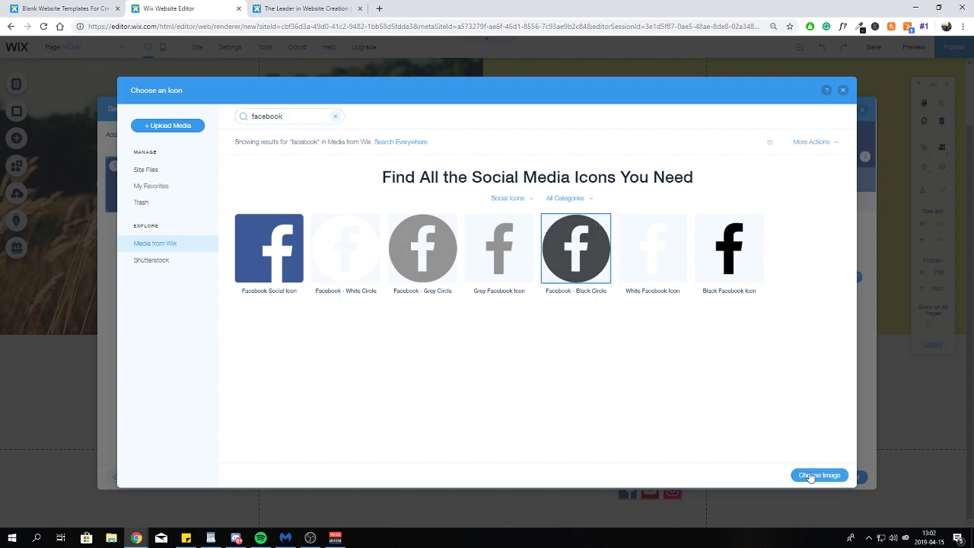
{"action": "left_click", "coordinate": [810, 476]}
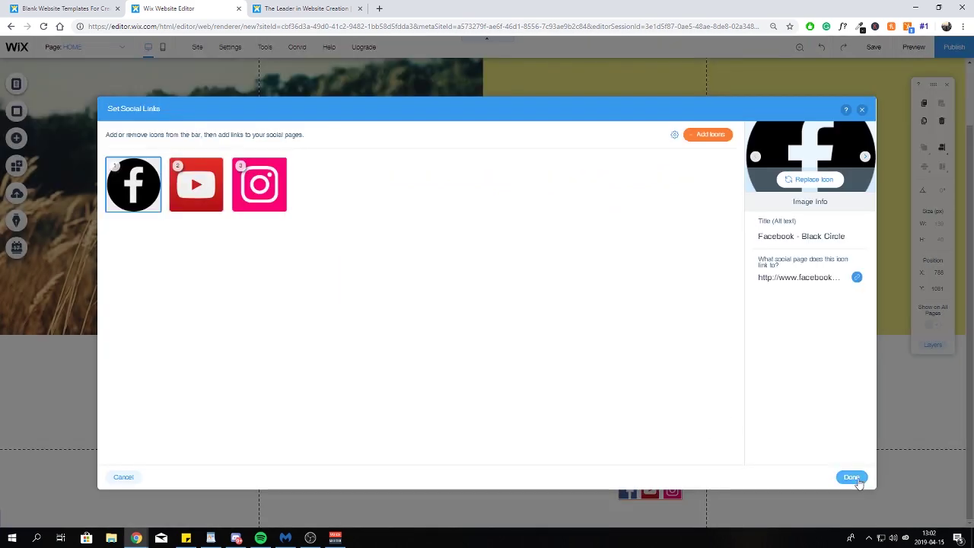
{"action": "left_click", "coordinate": [851, 477]}
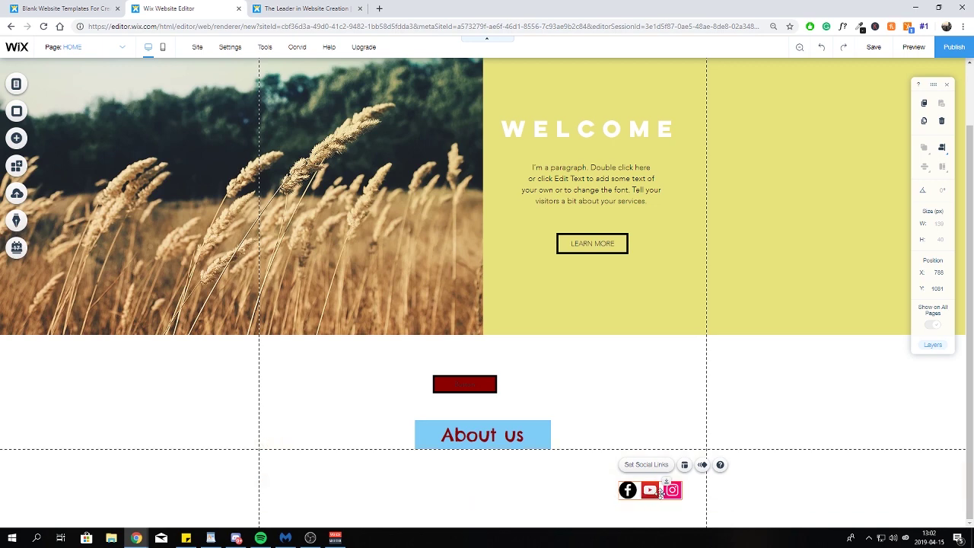
{"action": "left_click", "coordinate": [751, 483]}
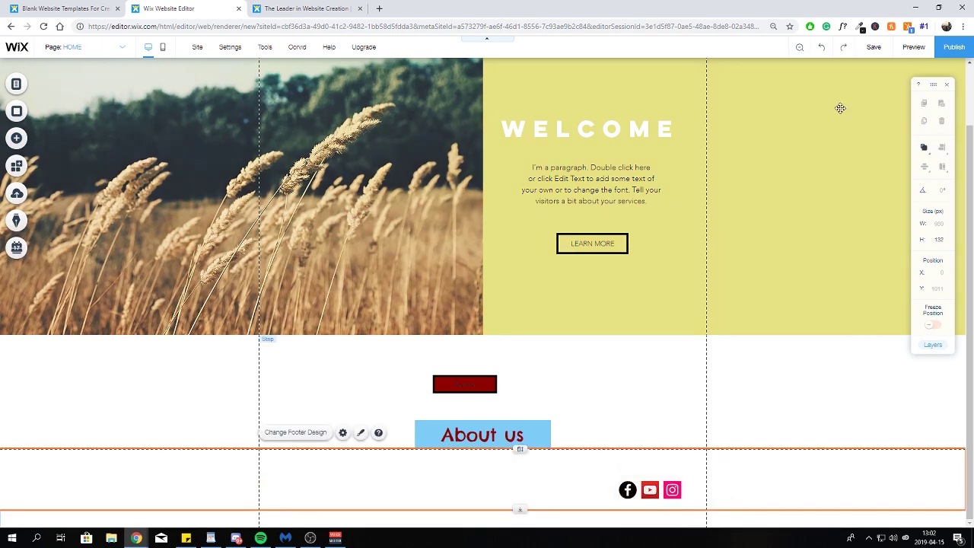
Preview the site and check the footer social icons on the HOME page and on the about us page.
{"action": "left_click", "coordinate": [913, 47]}
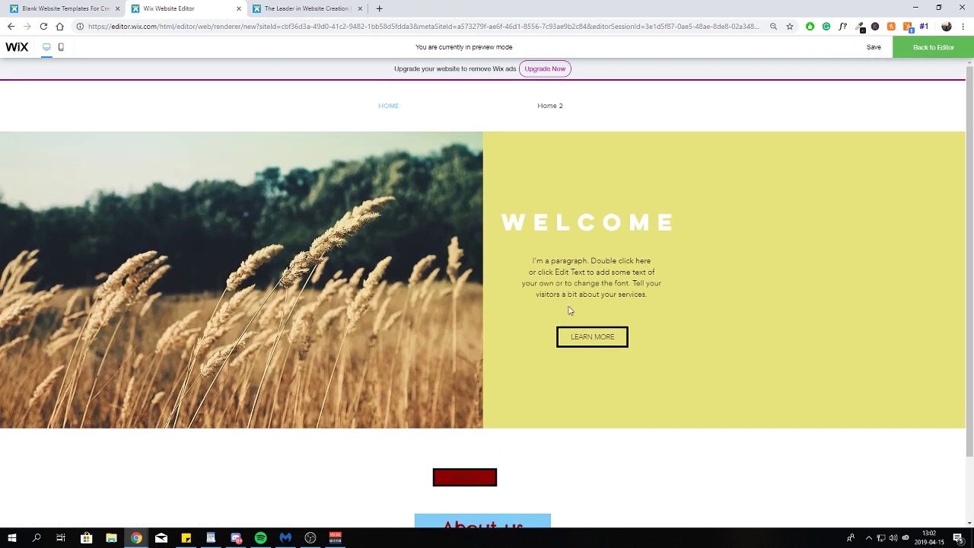
{"action": "scroll", "coordinate": [569, 309], "scroll_direction": "down", "scroll_amount": 1}
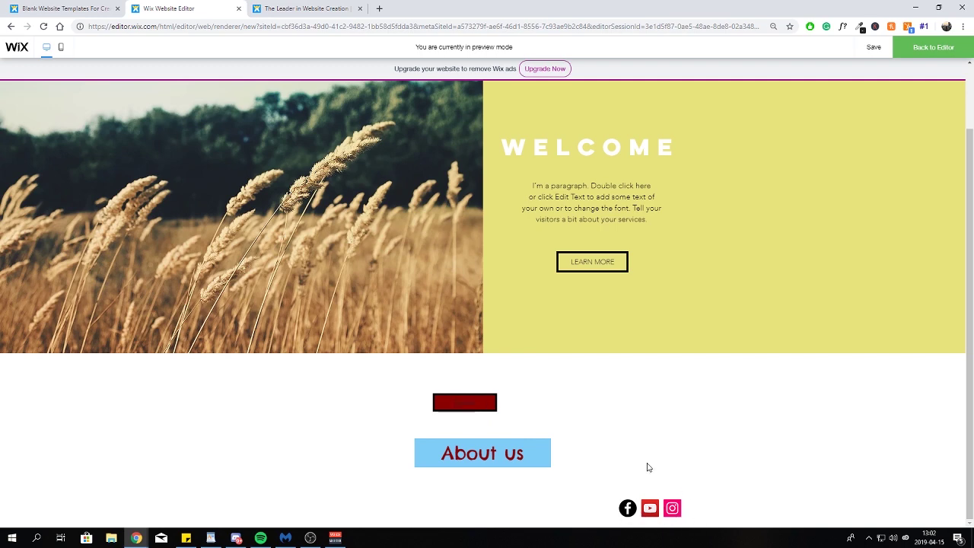
{"action": "scroll", "coordinate": [647, 467], "scroll_direction": "up", "scroll_amount": 1}
{"action": "mouse_move", "coordinate": [558, 113]}
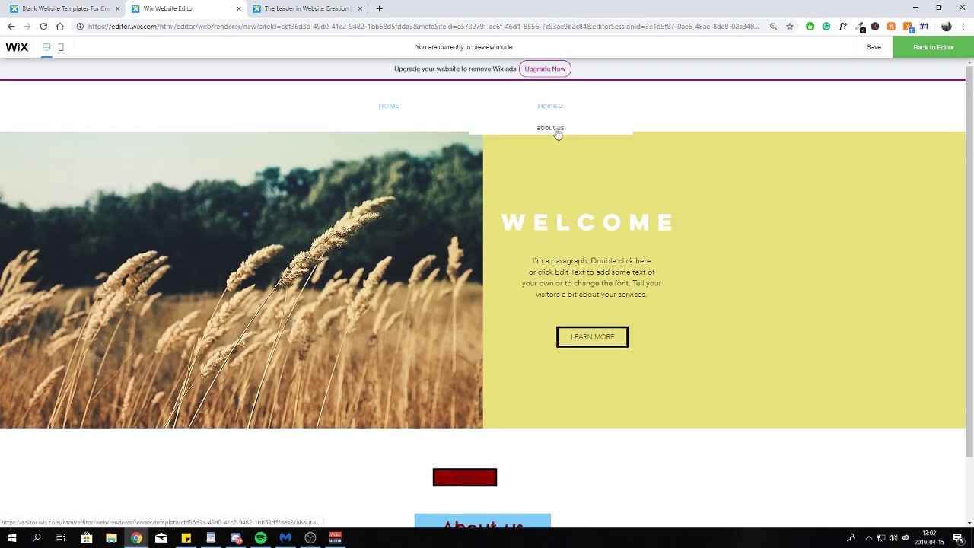
{"action": "left_click", "coordinate": [554, 129]}
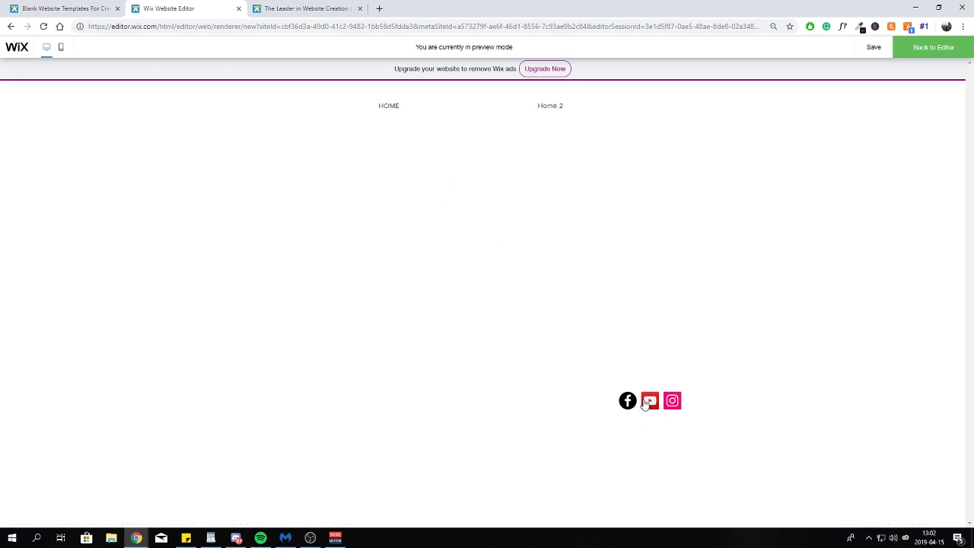
Open the HOME page in the preview, look over it, and return to editing the site.
{"action": "mouse_move", "coordinate": [570, 122]}
{"action": "left_click", "coordinate": [391, 106]}
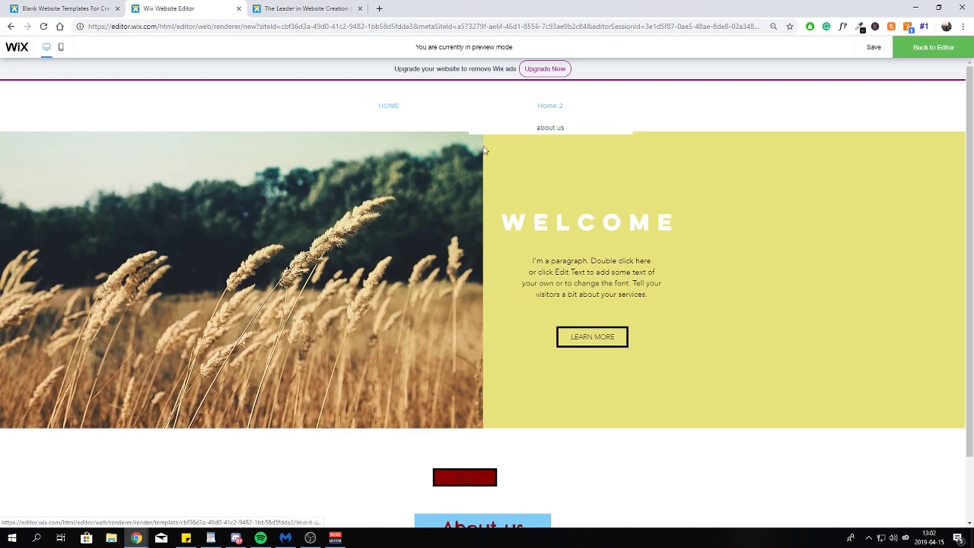
{"action": "scroll", "coordinate": [574, 420], "scroll_direction": "down", "scroll_amount": 1}
{"action": "scroll", "coordinate": [661, 439], "scroll_direction": "up", "scroll_amount": 1}
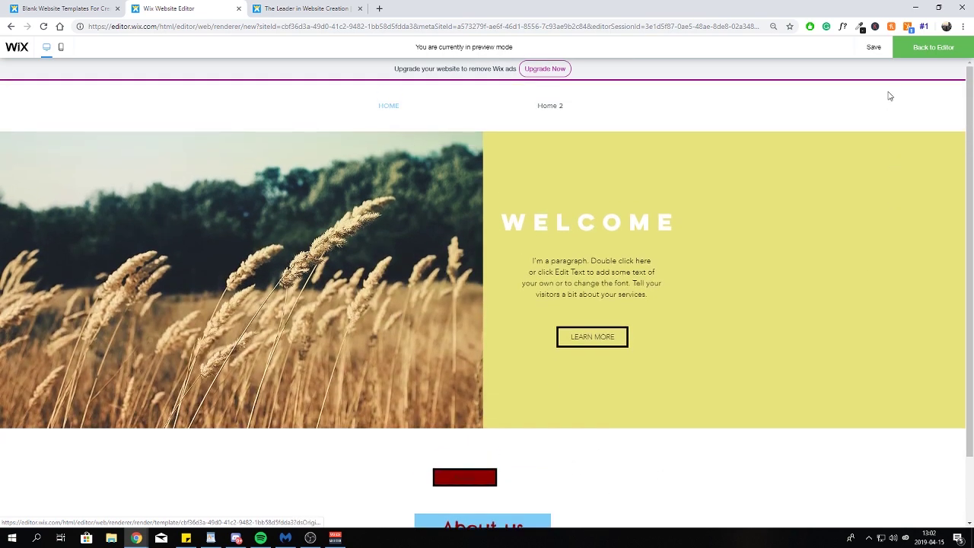
{"action": "left_click", "coordinate": [934, 47]}
Add the first Contact form design below the About us heading on the HOME page, at about X 152, Y 1048.
{"action": "scroll", "coordinate": [509, 290], "scroll_direction": "down", "scroll_amount": 1}
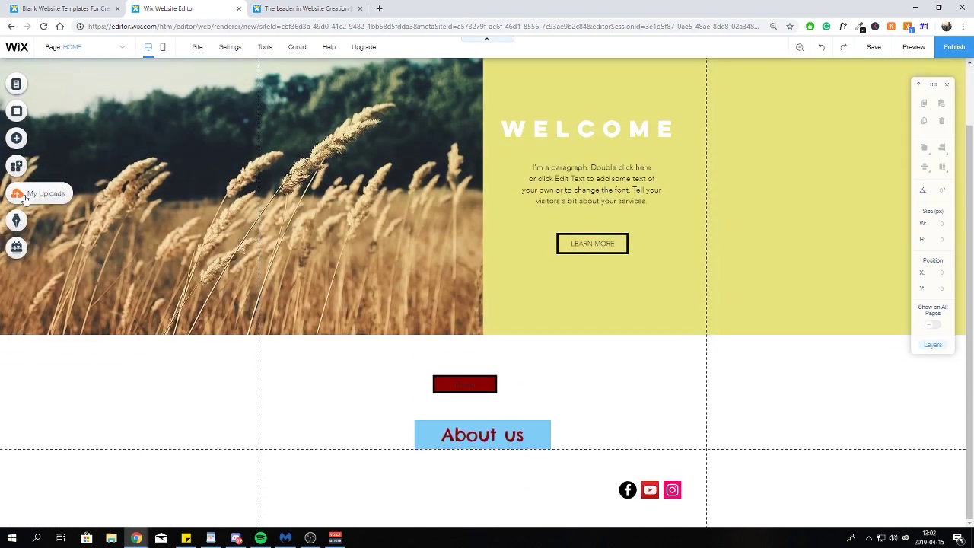
{"action": "left_click", "coordinate": [18, 142]}
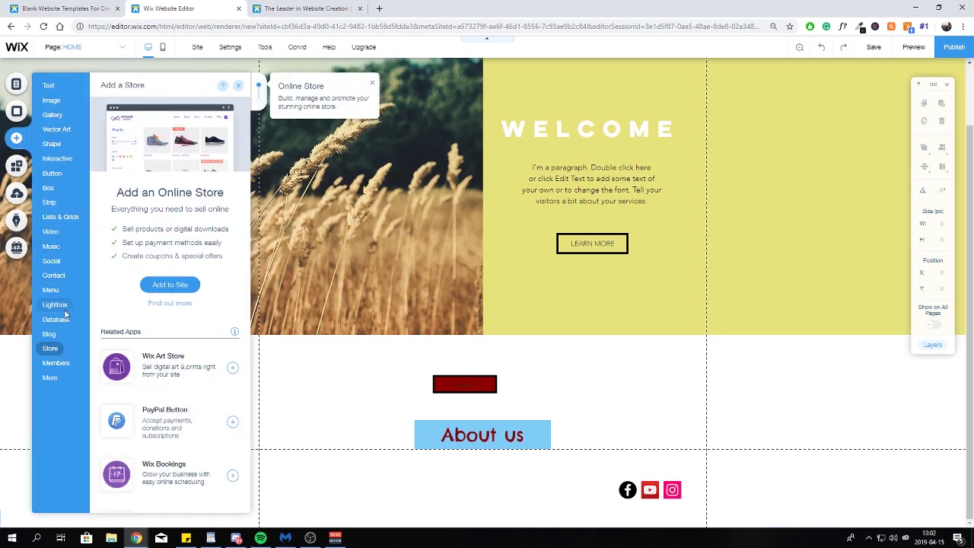
{"action": "left_click", "coordinate": [175, 288]}
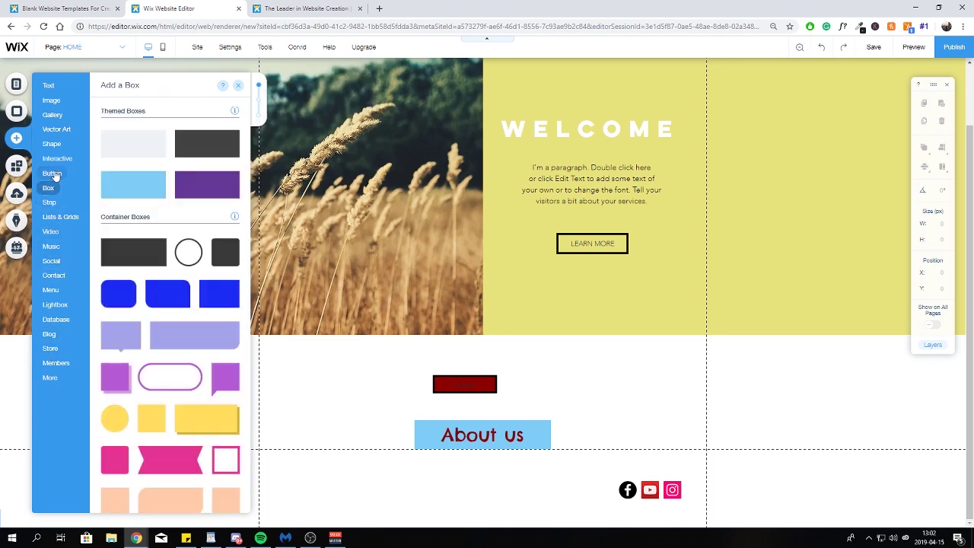
{"action": "mouse_move", "coordinate": [53, 275]}
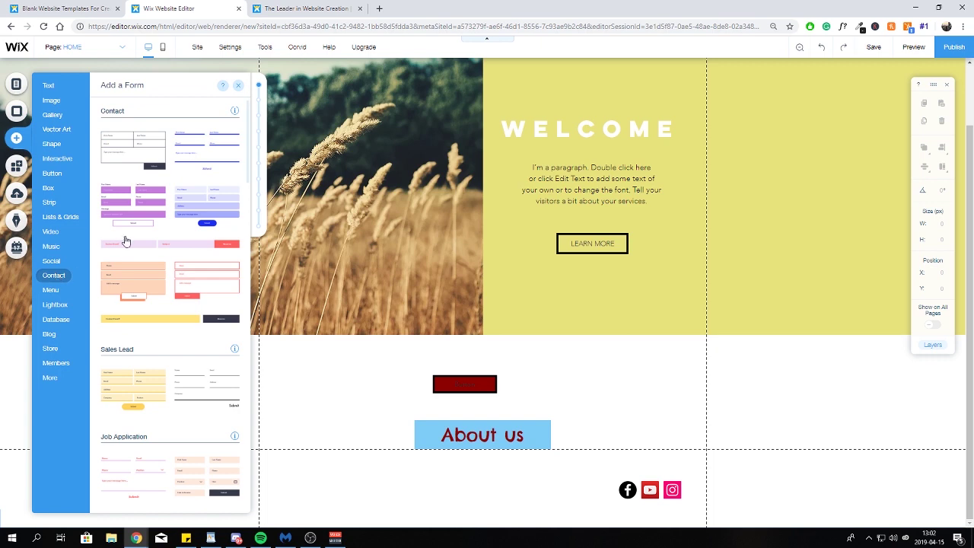
{"action": "scroll", "coordinate": [140, 181], "scroll_direction": "down", "scroll_amount": 2}
{"action": "scroll", "coordinate": [140, 182], "scroll_direction": "up", "scroll_amount": 2}
{"action": "left_click_drag", "start_coordinate": [137, 156], "coordinate": [464, 381]}
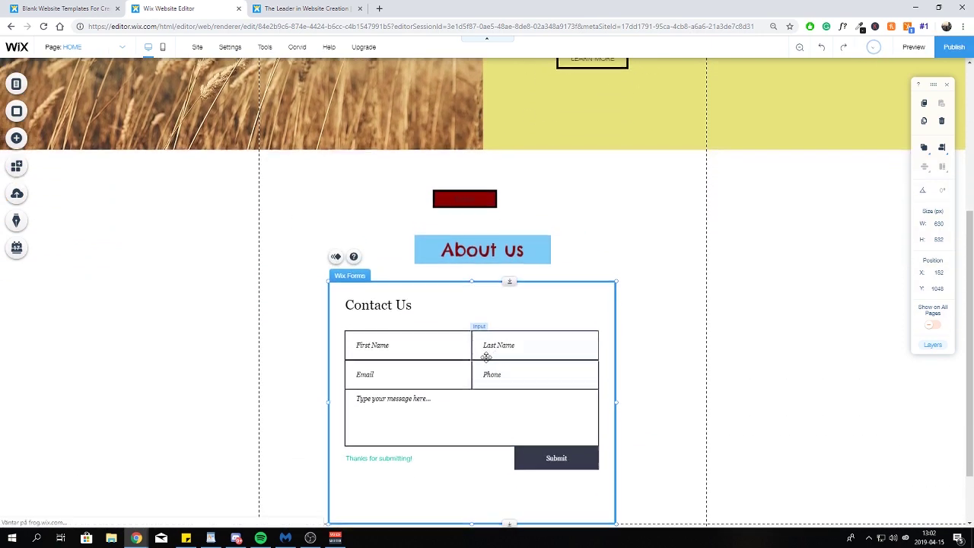
{"action": "scroll", "coordinate": [591, 297], "scroll_direction": "down", "scroll_amount": 1}
Customize the Contact Us form's design by setting the input fields' background to the saved yellow color.
{"action": "left_click", "coordinate": [626, 283]}
{"action": "left_click", "coordinate": [508, 276]}
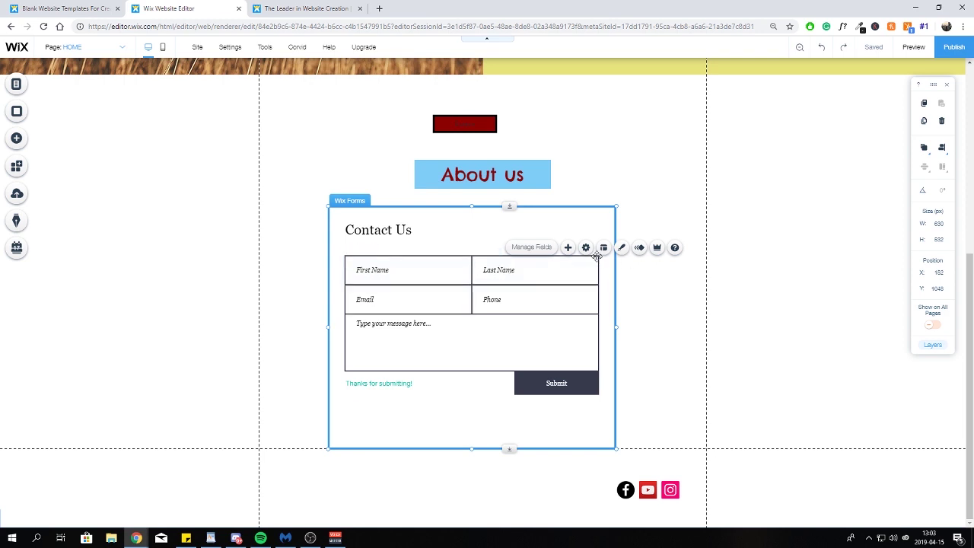
{"action": "left_click", "coordinate": [621, 251]}
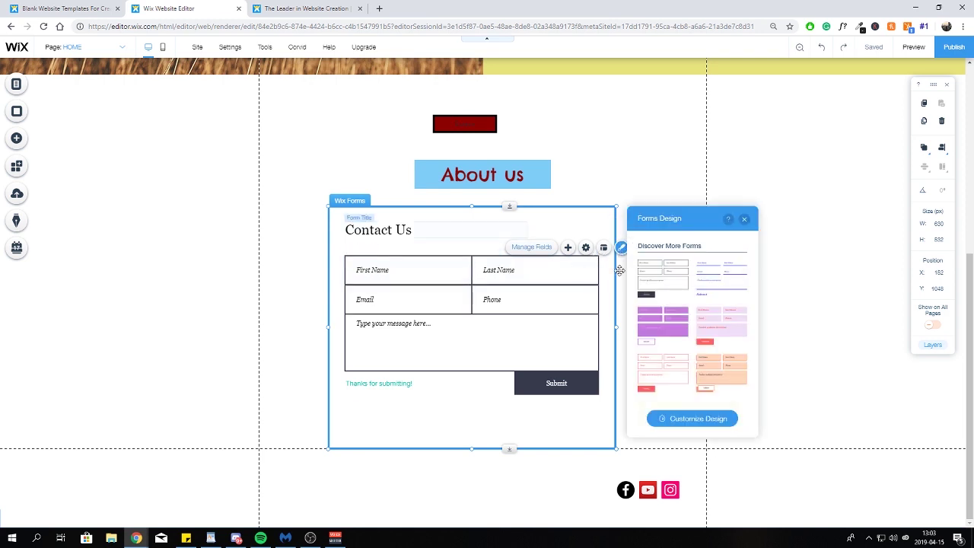
{"action": "left_click", "coordinate": [709, 419]}
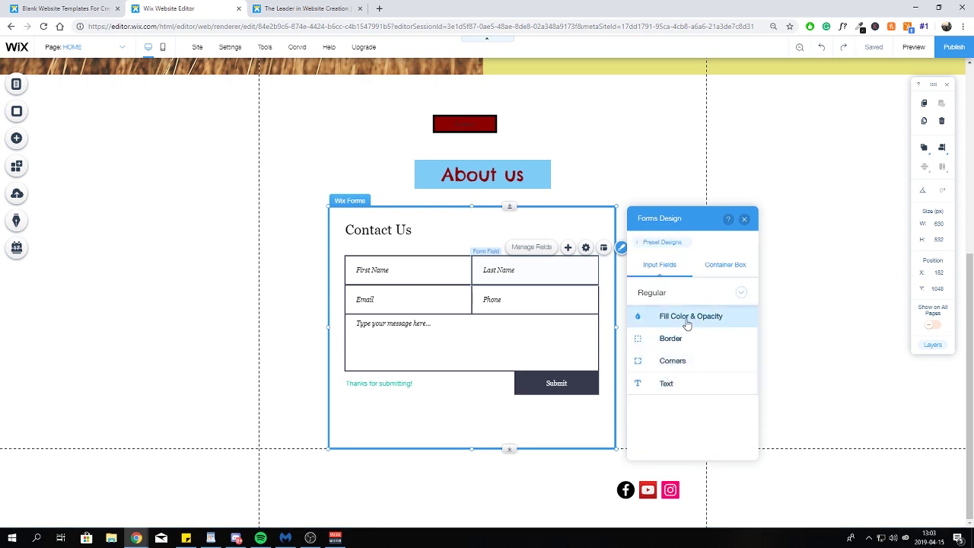
{"action": "left_click", "coordinate": [681, 320]}
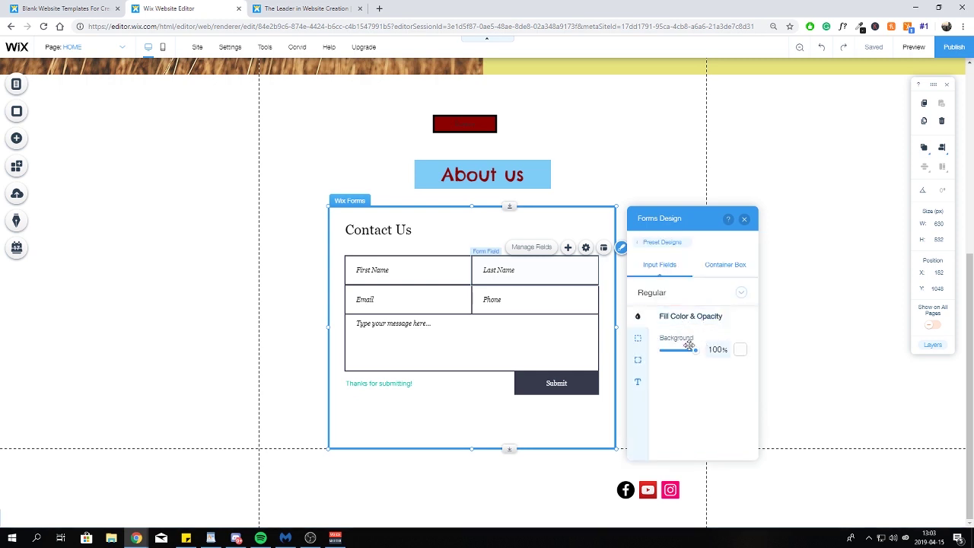
{"action": "left_click", "coordinate": [739, 350]}
{"action": "left_click", "coordinate": [705, 366]}
{"action": "left_click", "coordinate": [676, 367]}
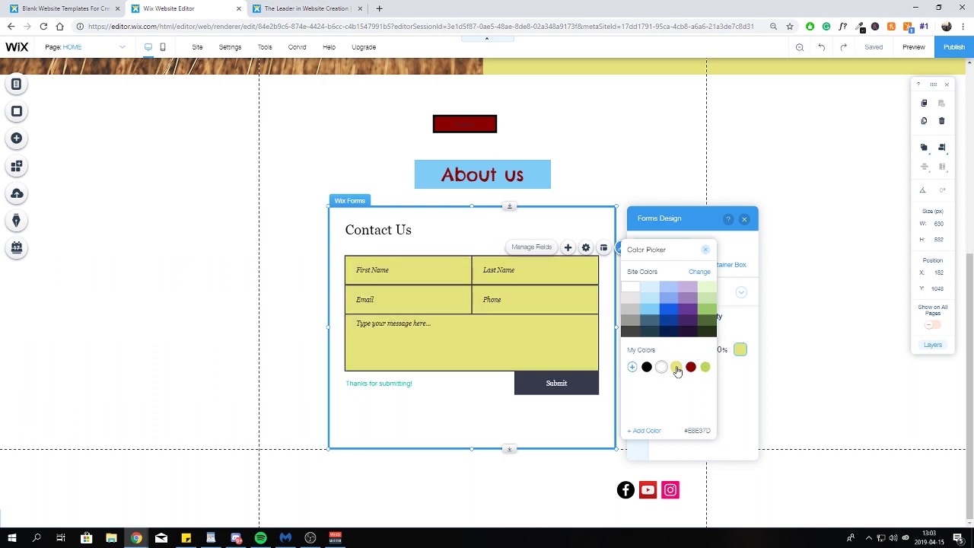
{"action": "left_click", "coordinate": [704, 250]}
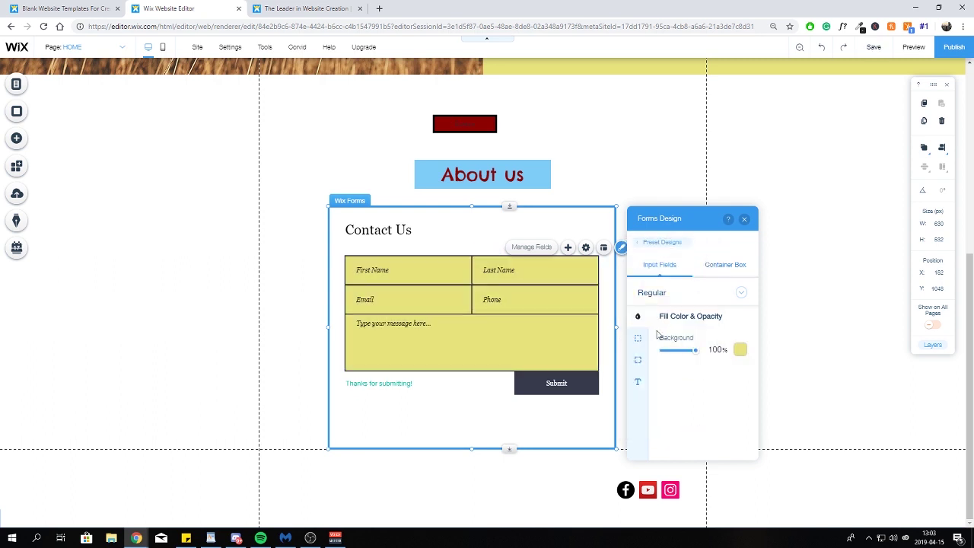
Set the background of the contact form's container box to the saved dark red #8B0000.
{"action": "left_click", "coordinate": [701, 269]}
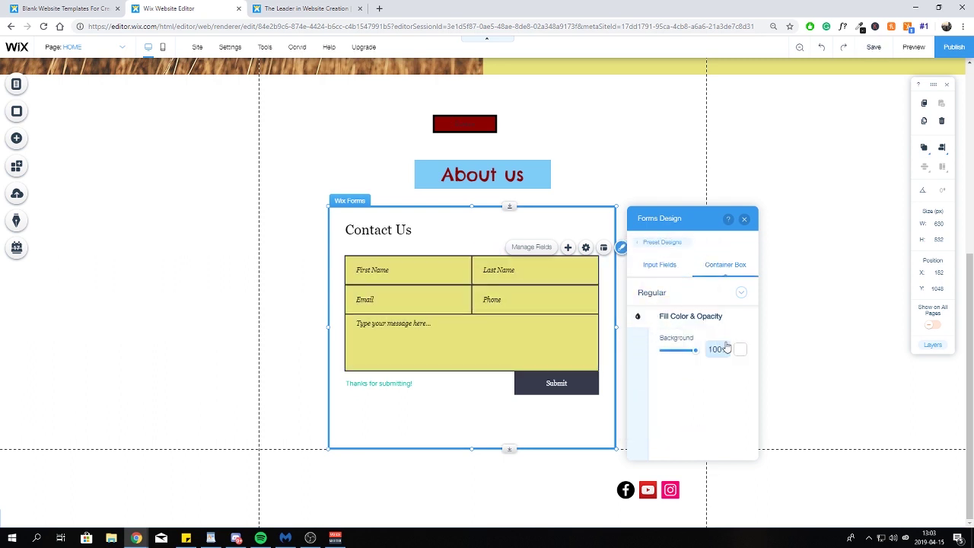
{"action": "left_click", "coordinate": [739, 350]}
{"action": "left_click", "coordinate": [689, 368]}
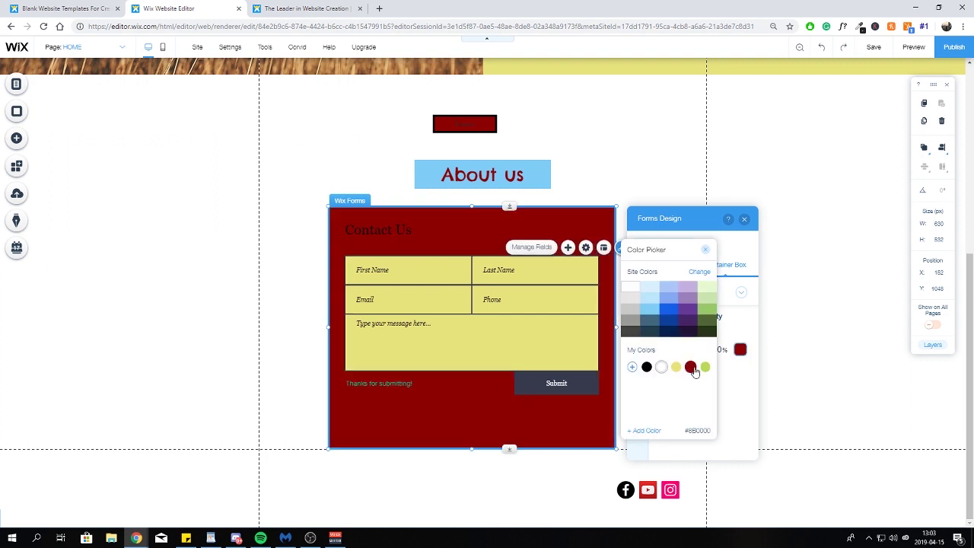
{"action": "left_click", "coordinate": [705, 249]}
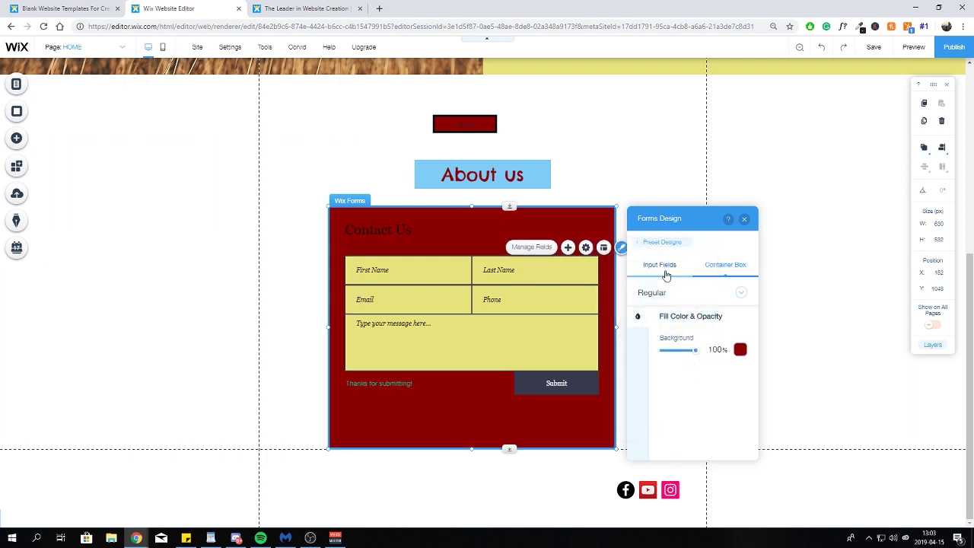
Check the text design options of the form's input fields, leave the form design, and look over the HOME page.
{"action": "left_click", "coordinate": [666, 274]}
{"action": "left_click", "coordinate": [637, 381]}
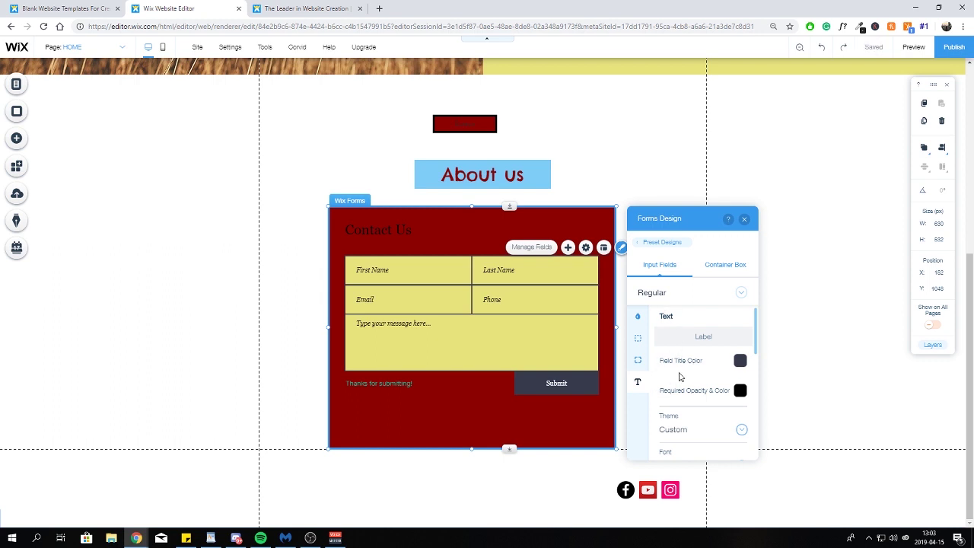
{"action": "left_click", "coordinate": [744, 219]}
{"action": "scroll", "coordinate": [573, 218], "scroll_direction": "up", "scroll_amount": 2}
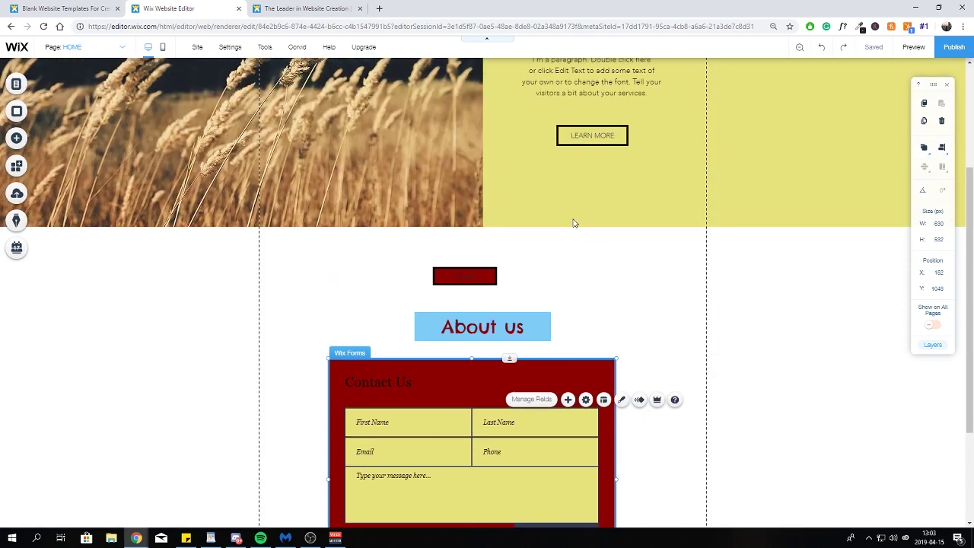
{"action": "scroll", "coordinate": [524, 213], "scroll_direction": "up", "scroll_amount": 3}
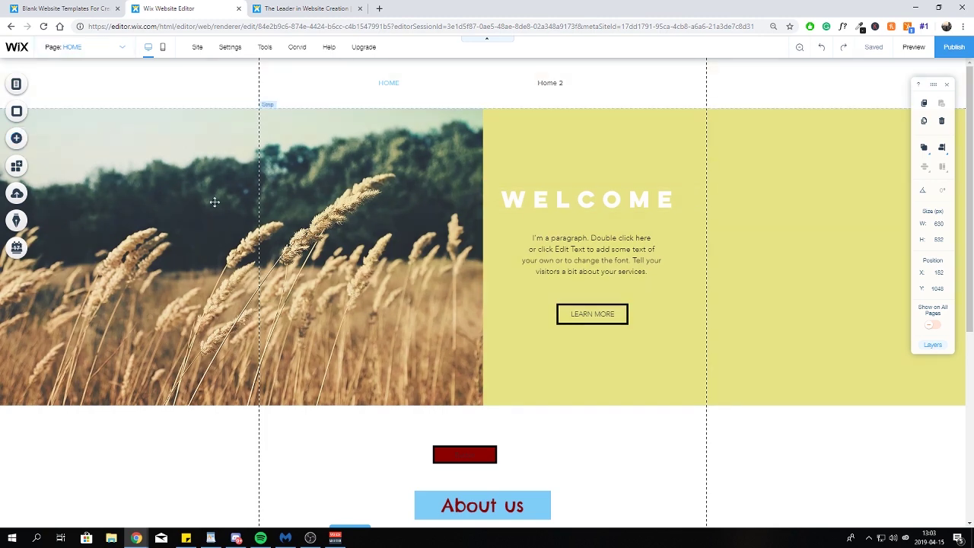
{"action": "scroll", "coordinate": [344, 213], "scroll_direction": "down", "scroll_amount": 5}
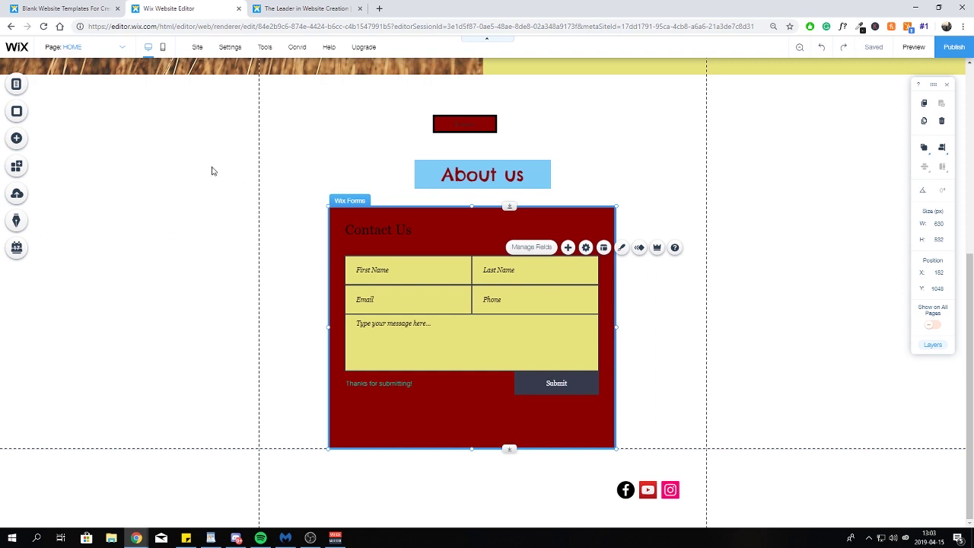
Add the full-width interactive slideshow "Movers & Shakers" below the contact form and dismiss its customization tip.
{"action": "left_click", "coordinate": [23, 145]}
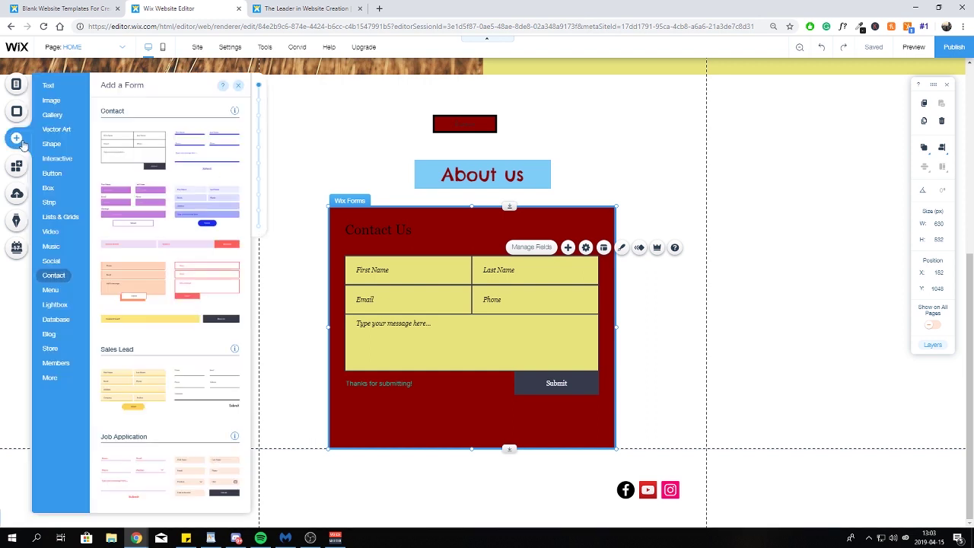
{"action": "left_click", "coordinate": [49, 144]}
{"action": "left_click", "coordinate": [57, 159]}
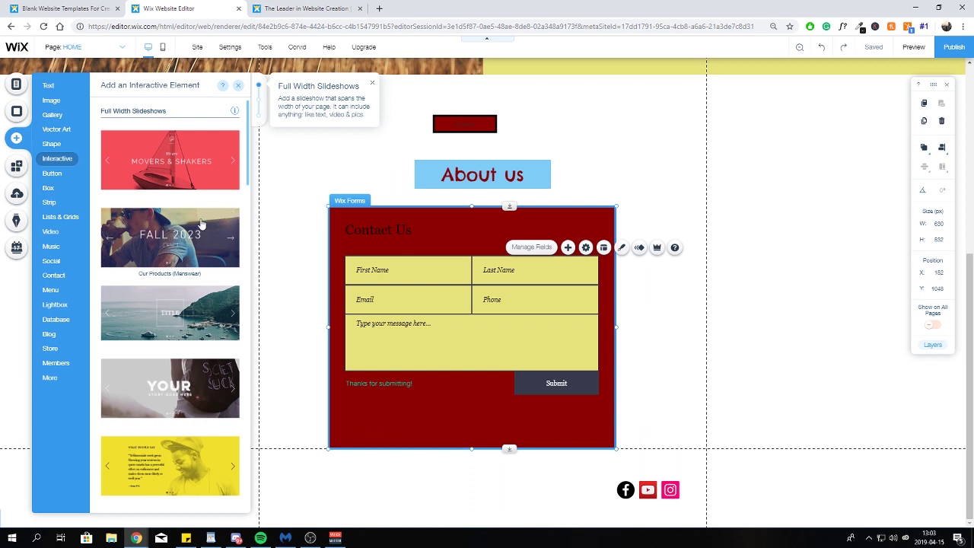
{"action": "left_click", "coordinate": [183, 171]}
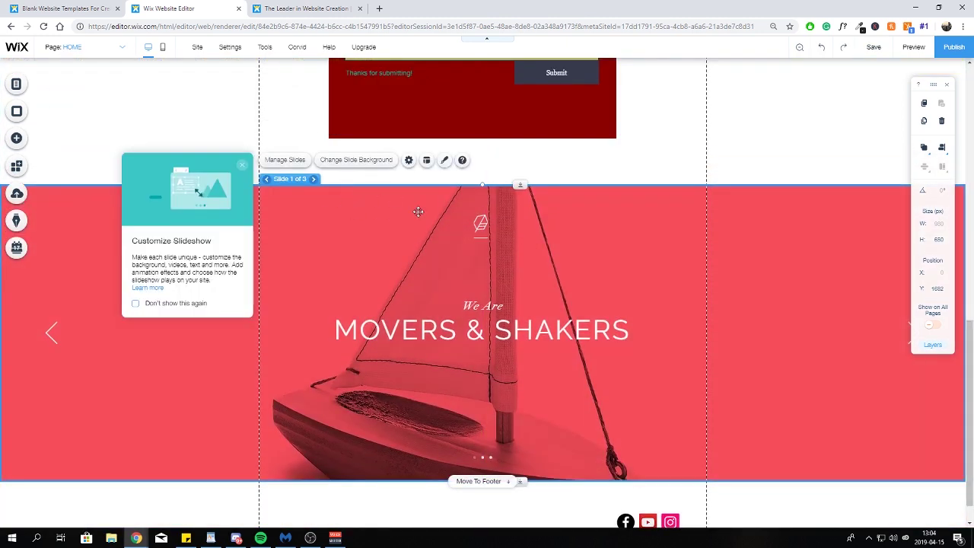
{"action": "left_click", "coordinate": [243, 166]}
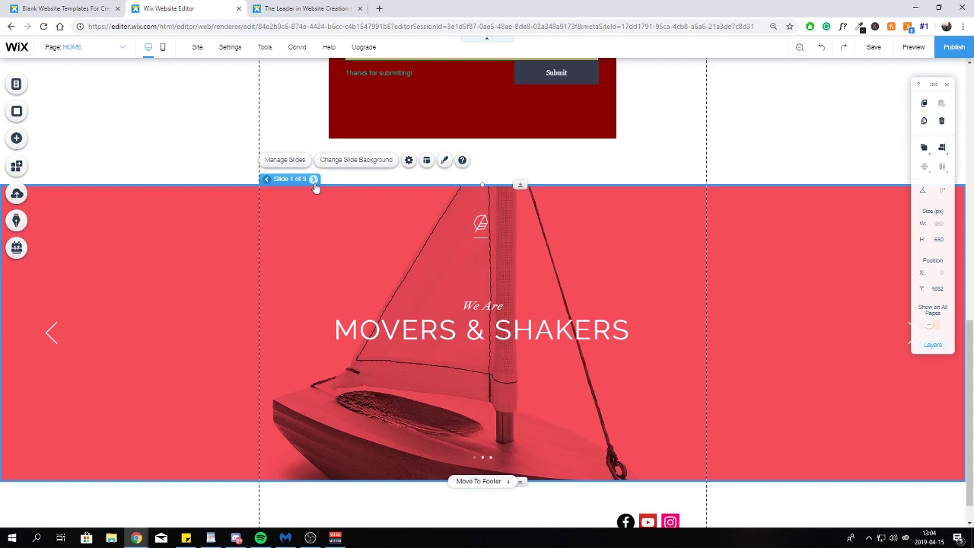
Look over the HOME page, then browse the slideshow through to its last slide and back to the first.
{"action": "scroll", "coordinate": [339, 239], "scroll_direction": "up", "scroll_amount": 1}
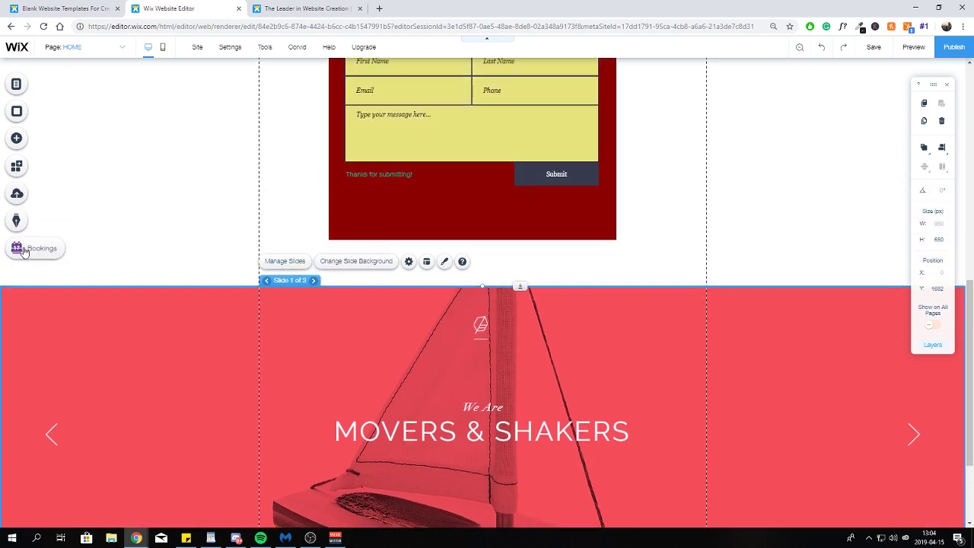
{"action": "scroll", "coordinate": [160, 241], "scroll_direction": "up", "scroll_amount": 2}
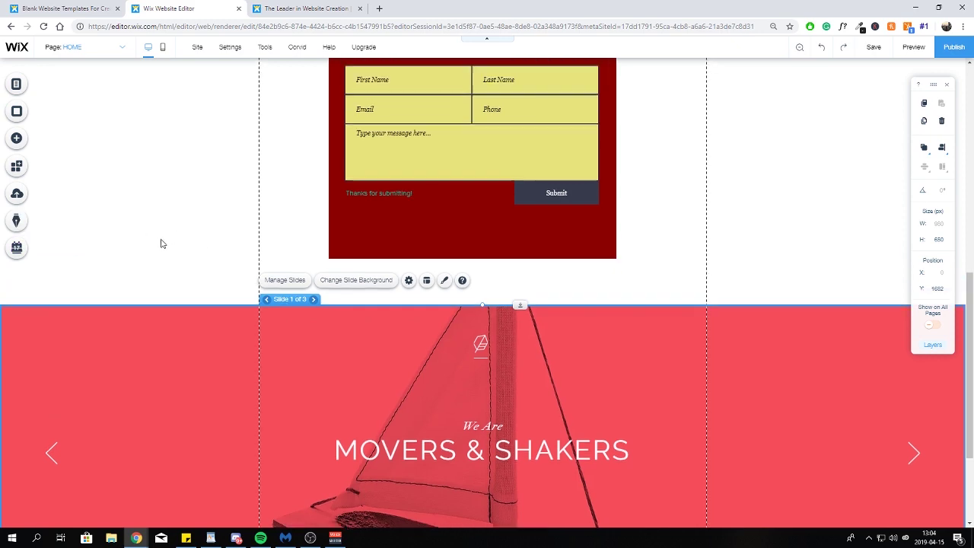
{"action": "scroll", "coordinate": [276, 254], "scroll_direction": "up", "scroll_amount": 5}
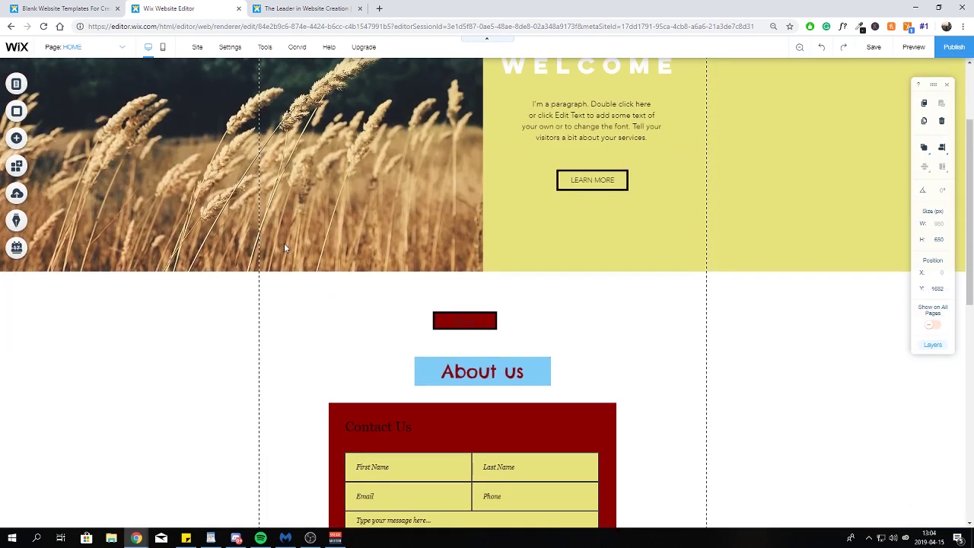
{"action": "scroll", "coordinate": [338, 228], "scroll_direction": "down", "scroll_amount": 7}
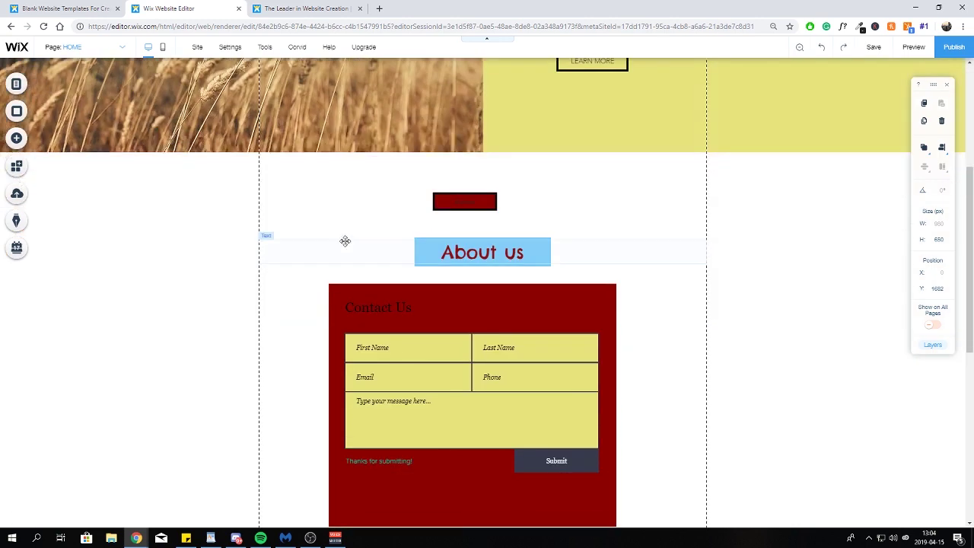
{"action": "scroll", "coordinate": [346, 281], "scroll_direction": "down", "scroll_amount": 2}
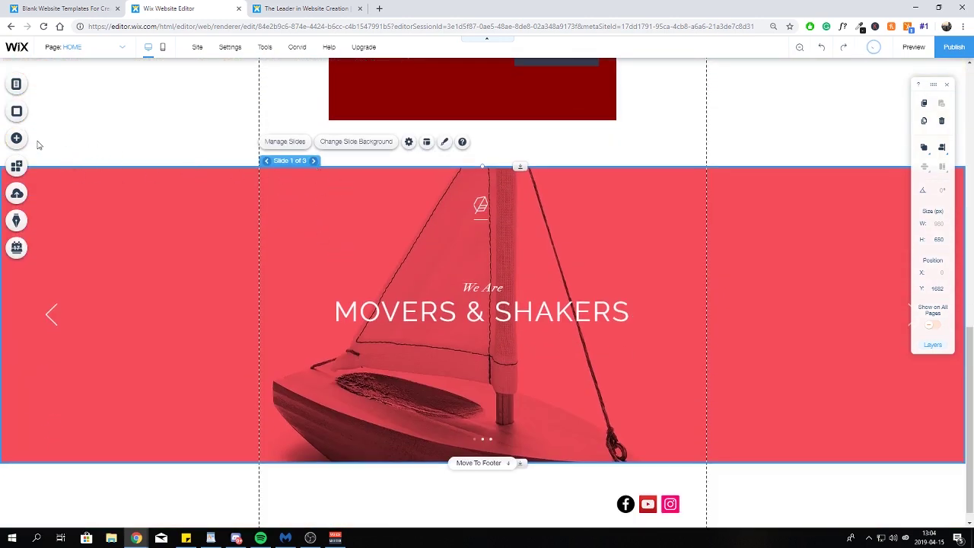
{"action": "left_click", "coordinate": [312, 162]}
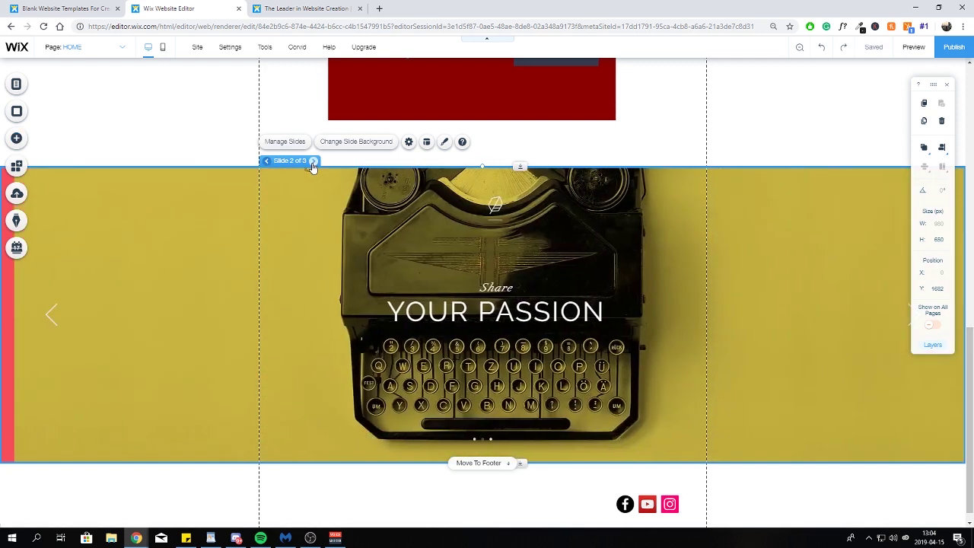
{"action": "left_click", "coordinate": [313, 163]}
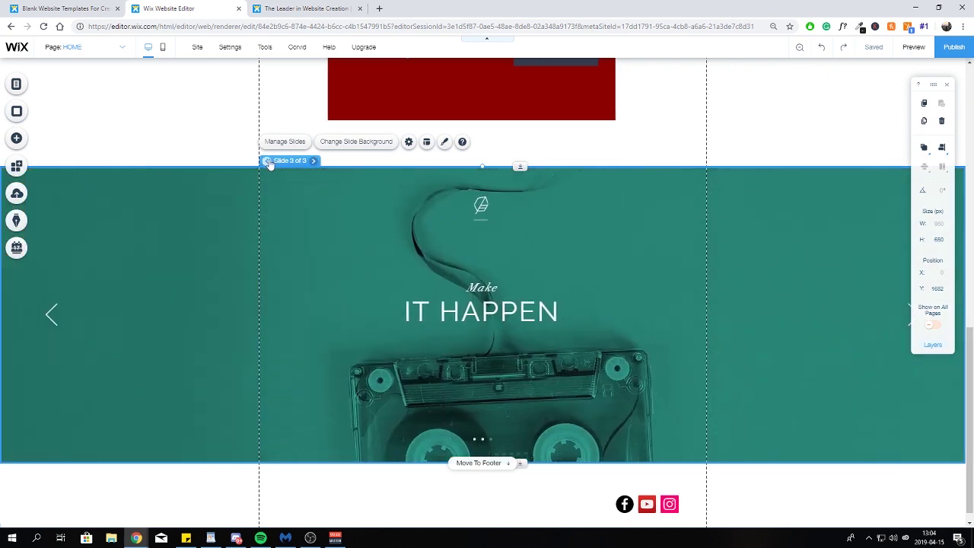
{"action": "left_click", "coordinate": [266, 161]}
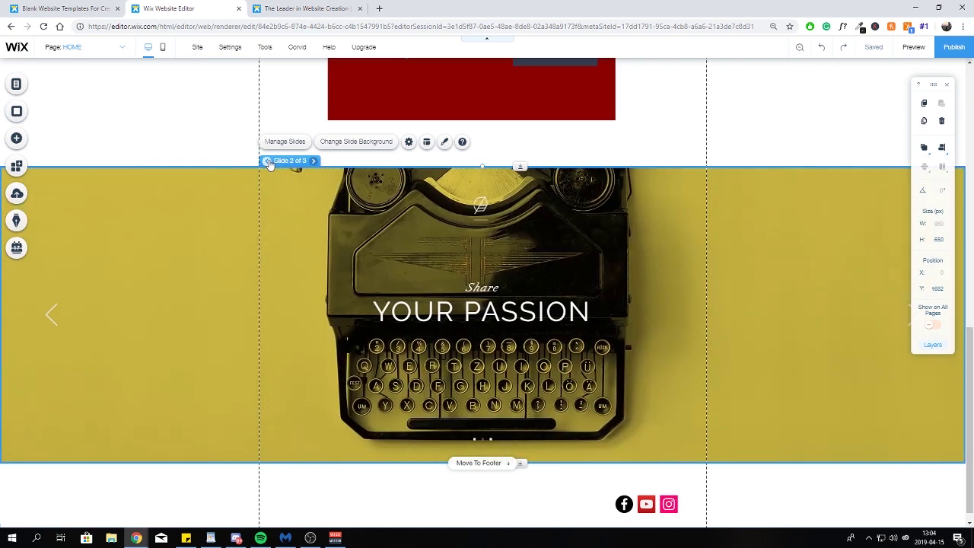
{"action": "left_click", "coordinate": [268, 164]}
Deselect the slideshow and preview the site at the slideshow section above the footer.
{"action": "left_click", "coordinate": [471, 146]}
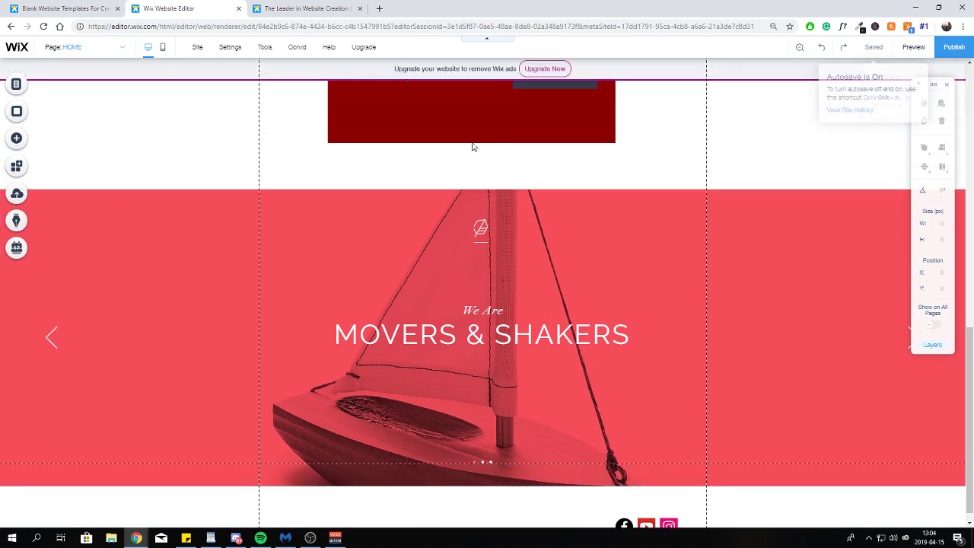
{"action": "key", "text": "ctrl+shift+p"}
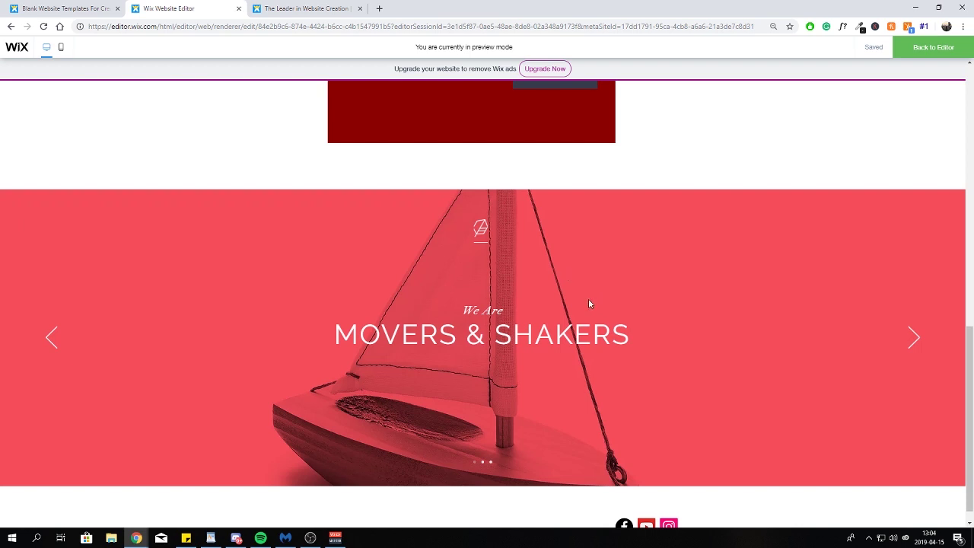
{"action": "scroll", "coordinate": [588, 304], "scroll_direction": "down", "scroll_amount": 1}
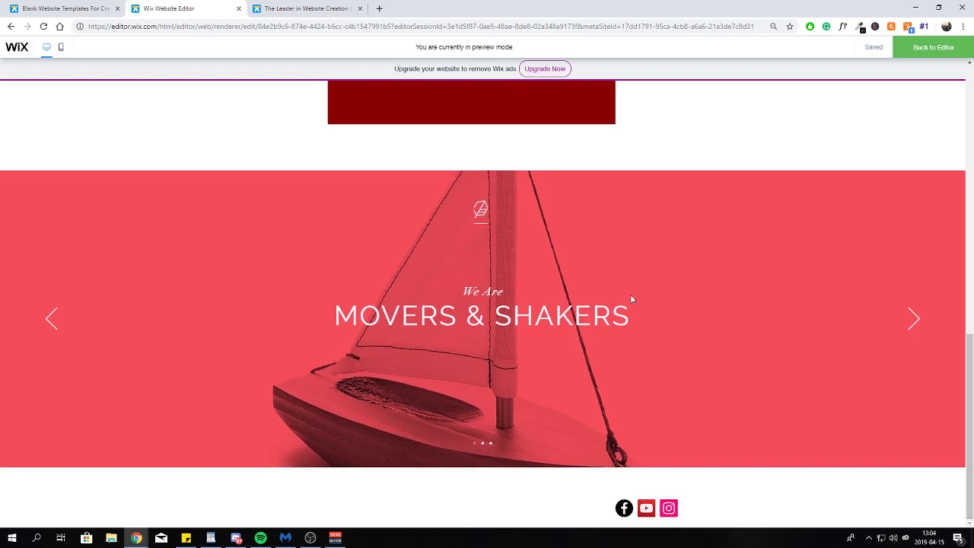
Return from the preview to the editor and review the slideshow's autoplay and transition settings.
{"action": "left_click", "coordinate": [934, 47]}
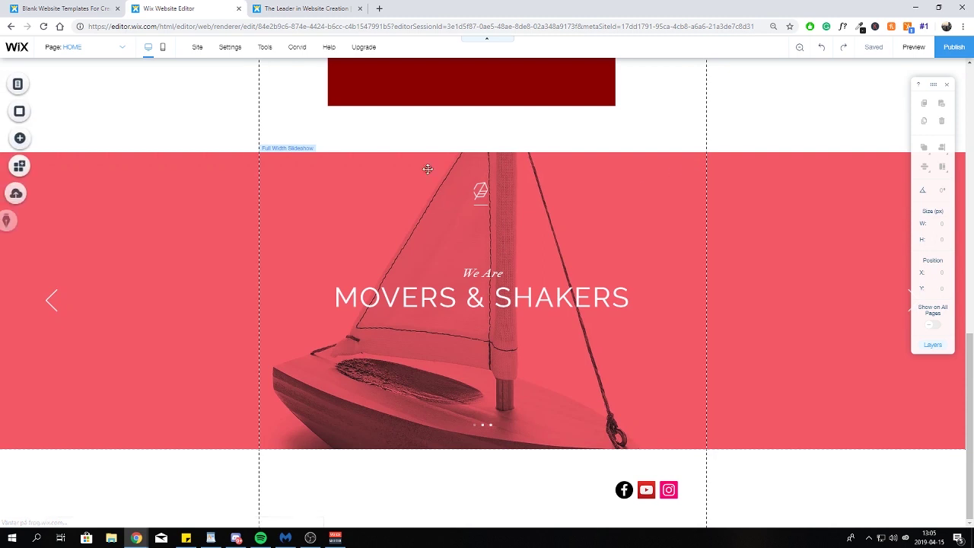
{"action": "left_click", "coordinate": [400, 163]}
{"action": "left_click", "coordinate": [408, 128]}
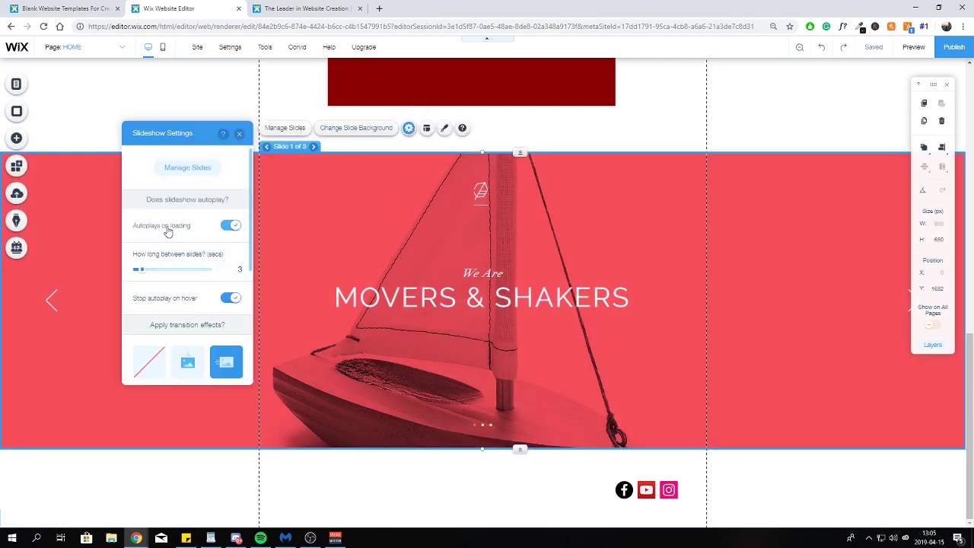
{"action": "scroll", "coordinate": [213, 301], "scroll_direction": "down", "scroll_amount": 1}
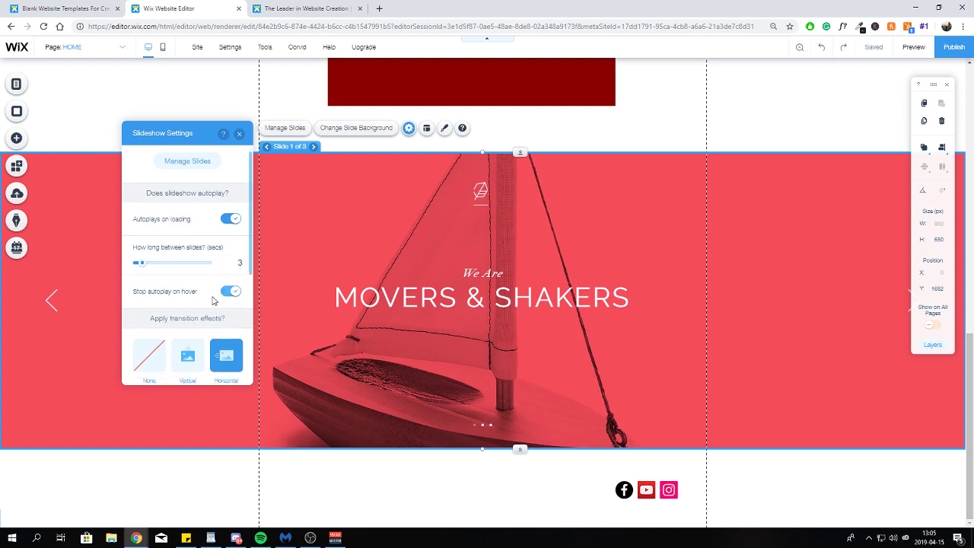
{"action": "scroll", "coordinate": [213, 300], "scroll_direction": "down", "scroll_amount": 2}
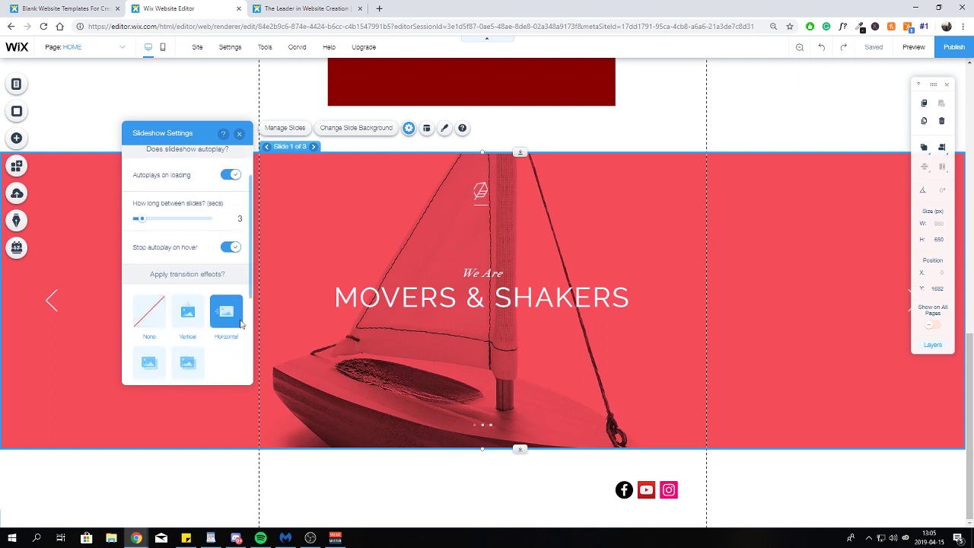
{"action": "left_click", "coordinate": [239, 133]}
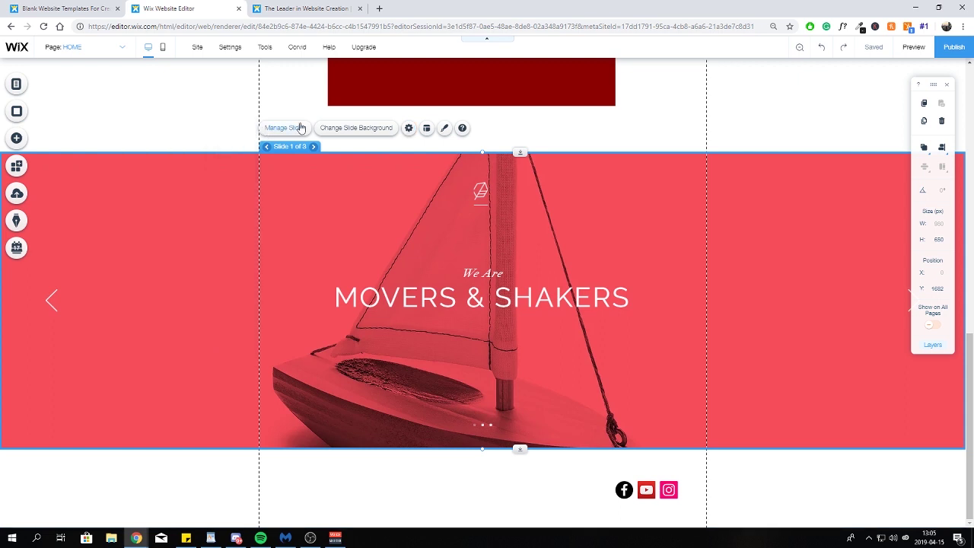
Review the slideshow's slide list, showing Slide 2 and returning to Slide 1.
{"action": "left_click", "coordinate": [301, 128]}
{"action": "left_click", "coordinate": [196, 178]}
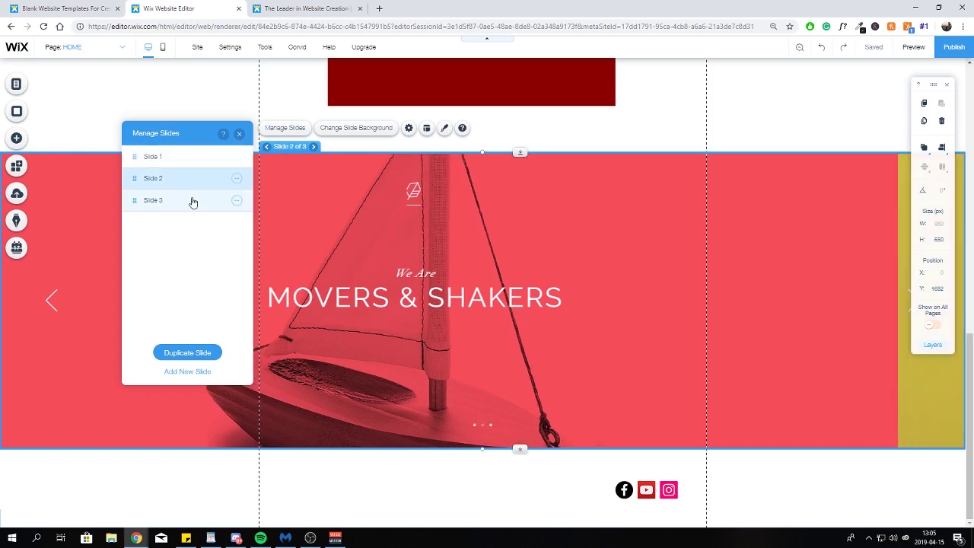
{"action": "left_click", "coordinate": [207, 157]}
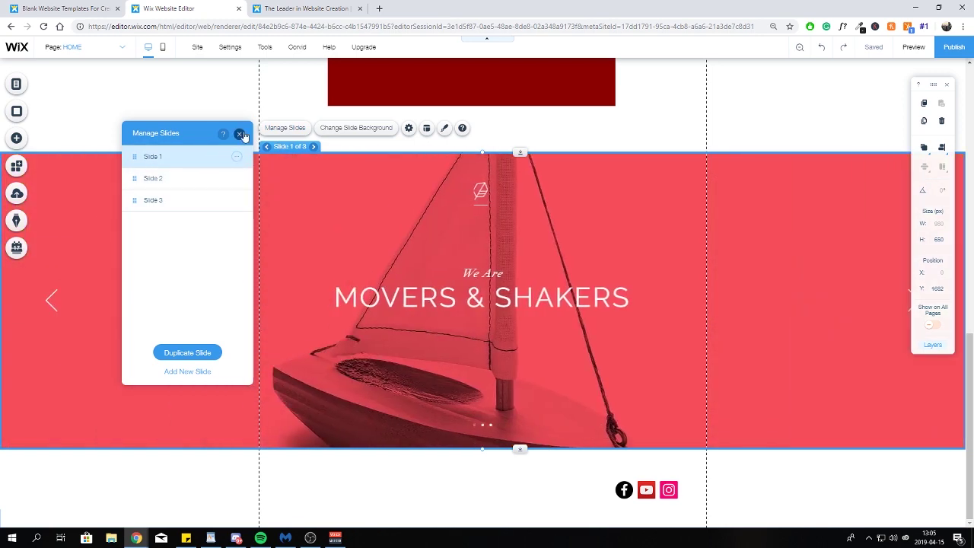
{"action": "left_click", "coordinate": [239, 133]}
Look over the HOME page up to the welcome strip and browse the available element categories, including Video.
{"action": "scroll", "coordinate": [432, 199], "scroll_direction": "up", "scroll_amount": 3}
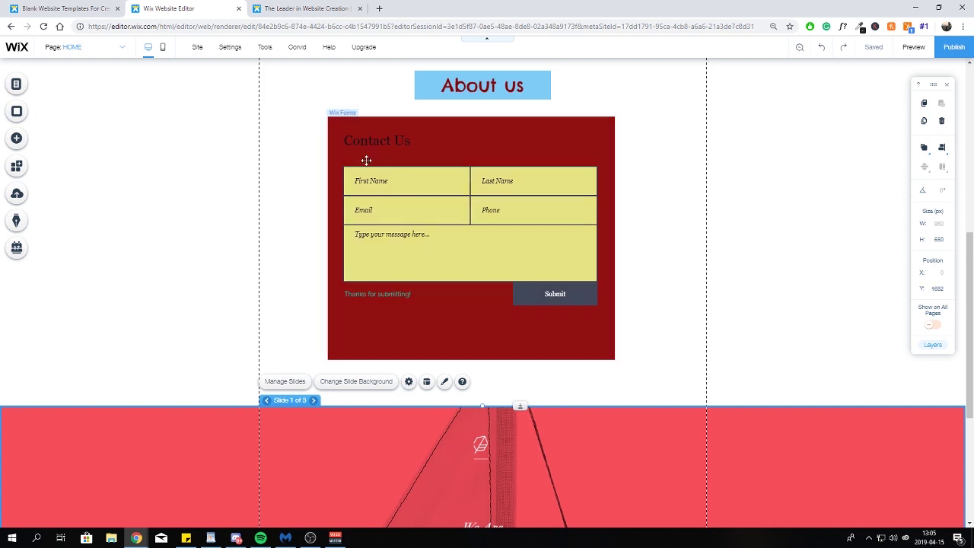
{"action": "scroll", "coordinate": [346, 159], "scroll_direction": "up", "scroll_amount": 2}
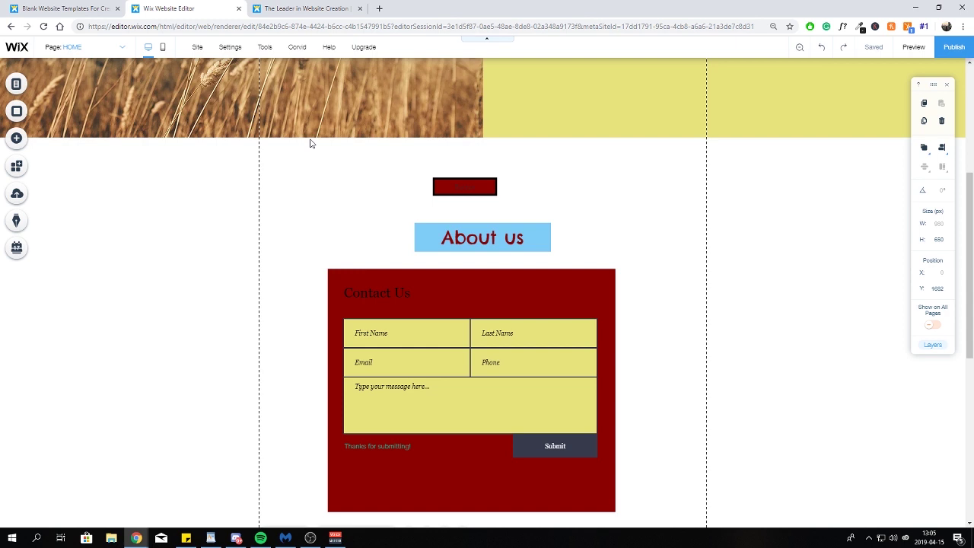
{"action": "scroll", "coordinate": [312, 143], "scroll_direction": "up", "scroll_amount": 3}
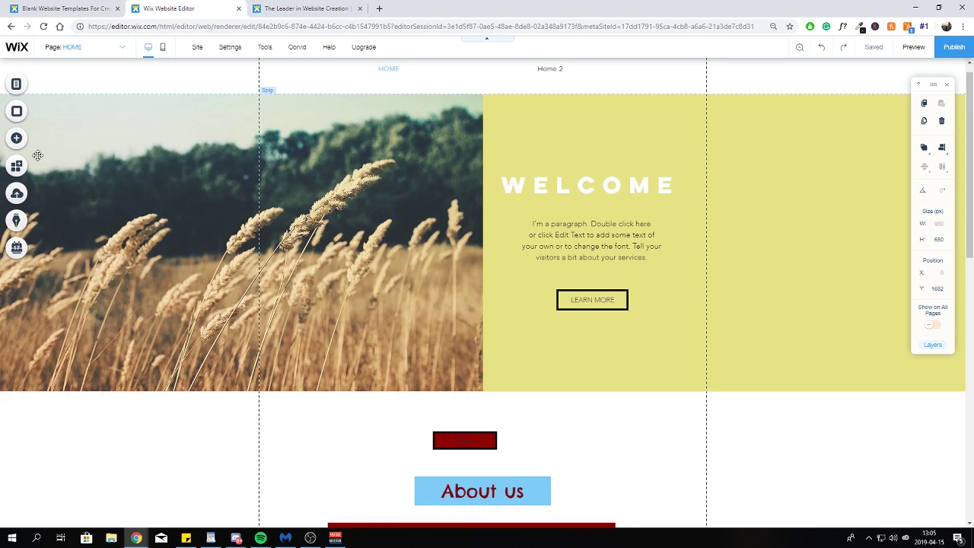
{"action": "left_click", "coordinate": [17, 139]}
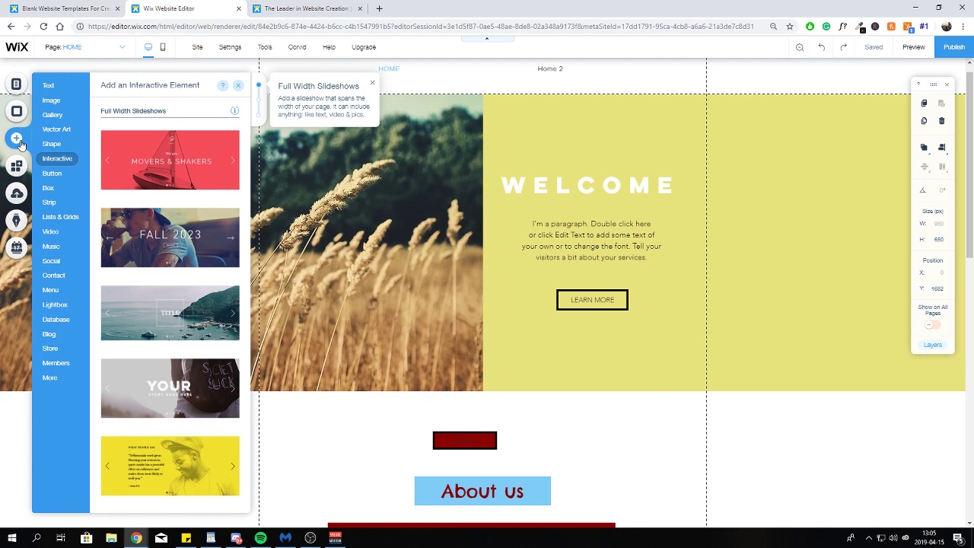
{"action": "mouse_move", "coordinate": [57, 231]}
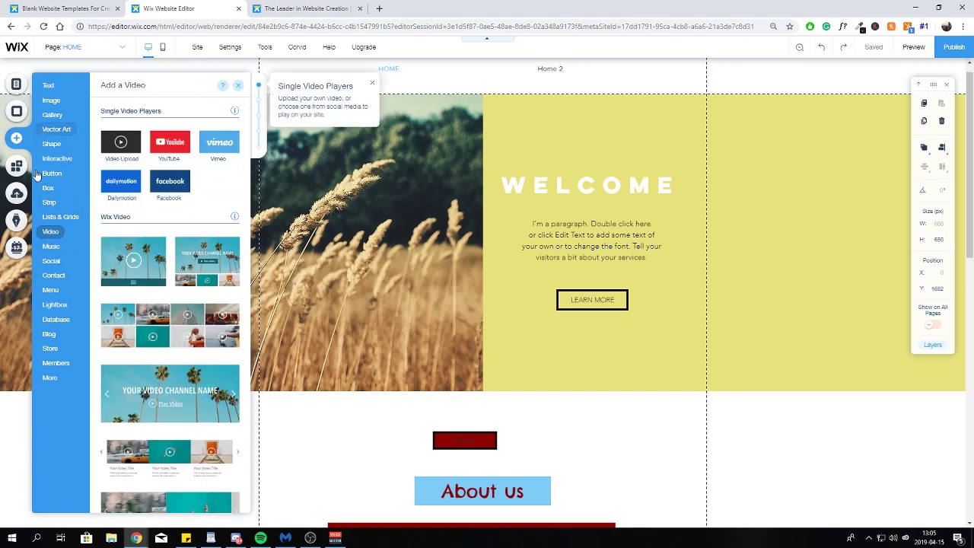
{"action": "mouse_move", "coordinate": [56, 128]}
{"action": "left_click", "coordinate": [365, 196]}
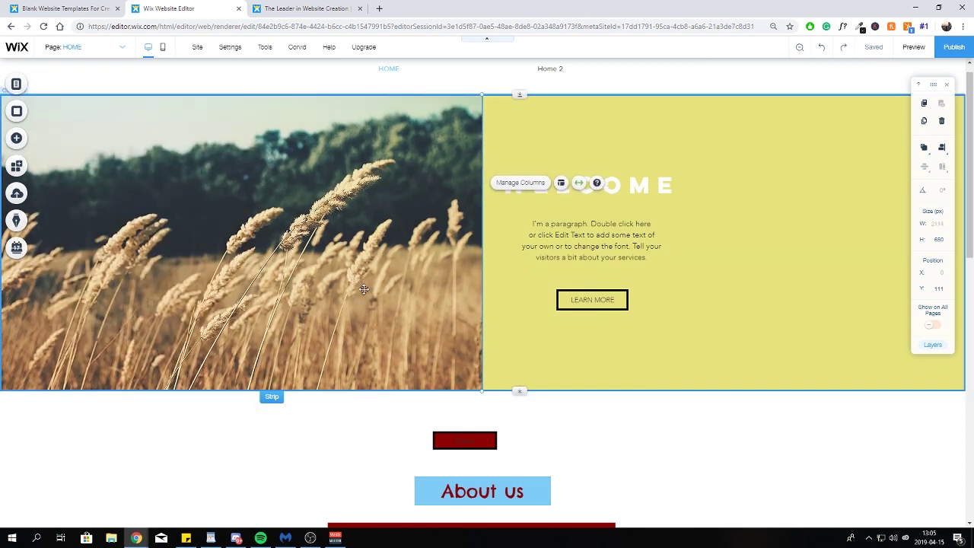
Check the mobile version of the HOME page from the slideshow up to the welcome strip, and return to the desktop version.
{"action": "scroll", "coordinate": [333, 366], "scroll_direction": "down", "scroll_amount": 2}
{"action": "left_click", "coordinate": [274, 337]}
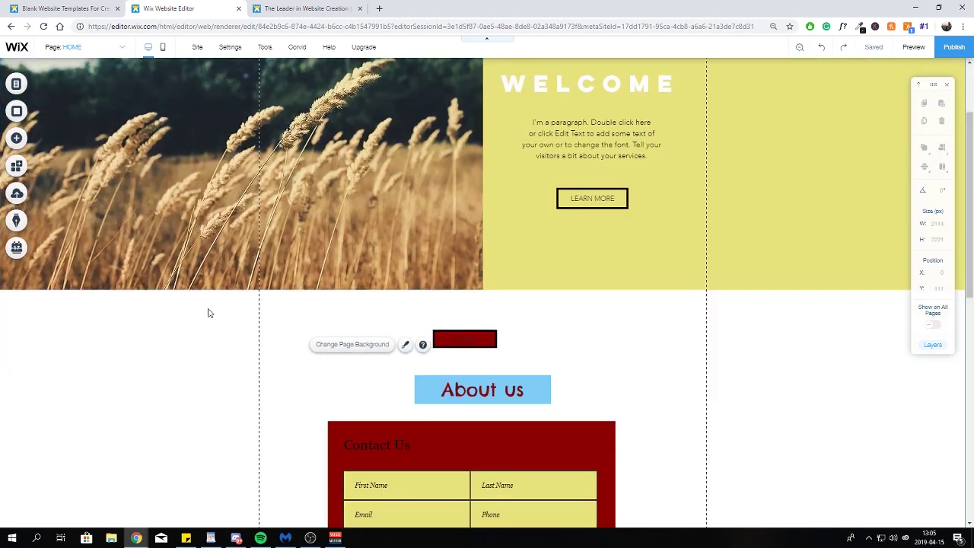
{"action": "left_click", "coordinate": [162, 47]}
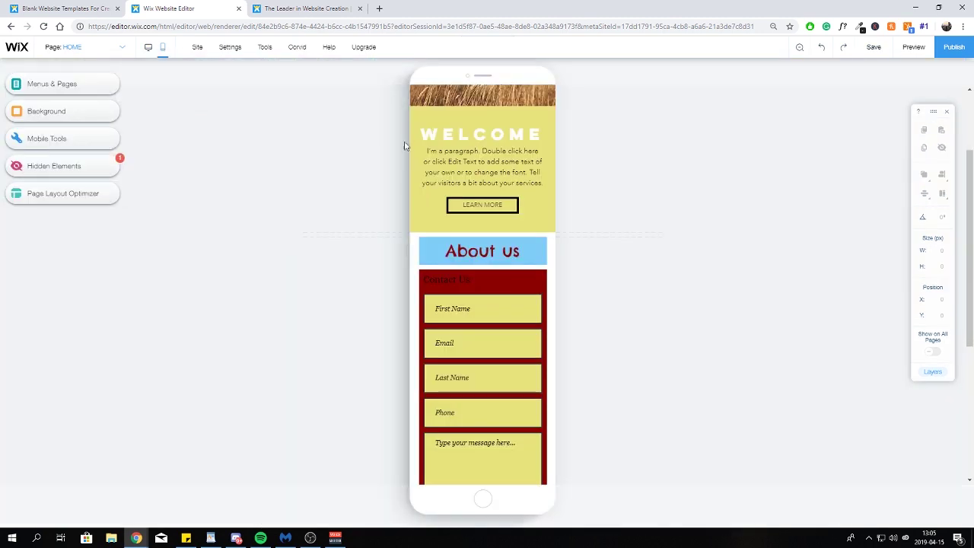
{"action": "scroll", "coordinate": [480, 273], "scroll_direction": "down", "scroll_amount": 3}
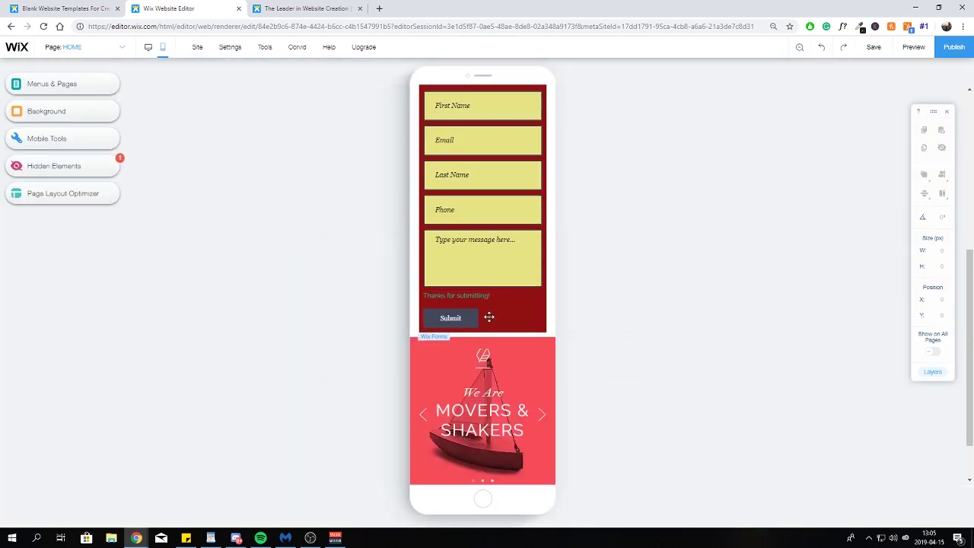
{"action": "scroll", "coordinate": [490, 317], "scroll_direction": "up", "scroll_amount": 5}
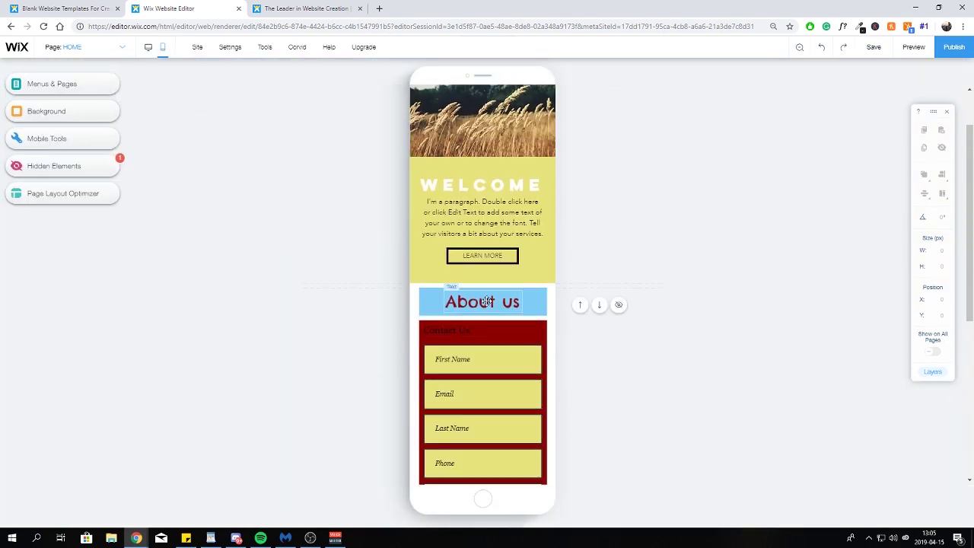
{"action": "left_click", "coordinate": [148, 47]}
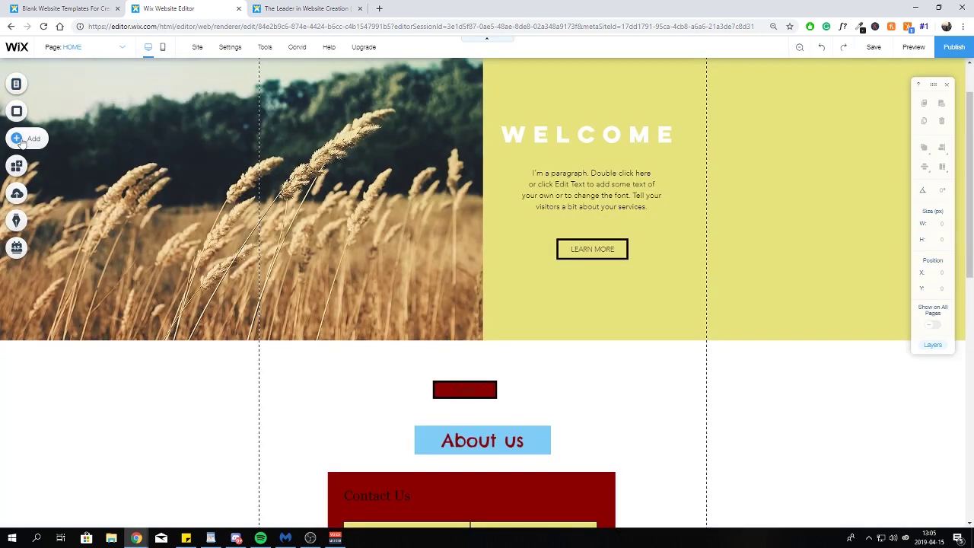
Look at the Store elements that can be added, and browse the app categories in the Wix App Market.
{"action": "left_click", "coordinate": [15, 138]}
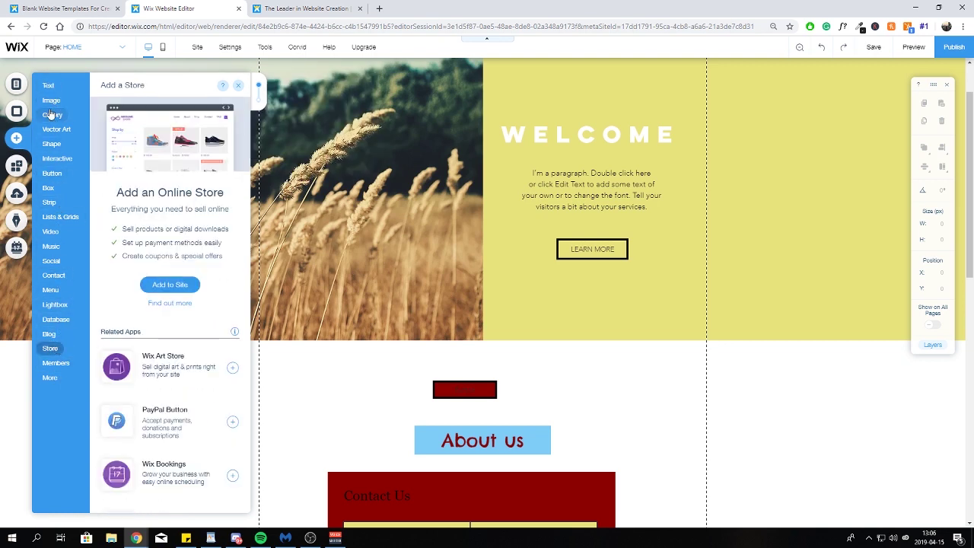
{"action": "left_click", "coordinate": [17, 171]}
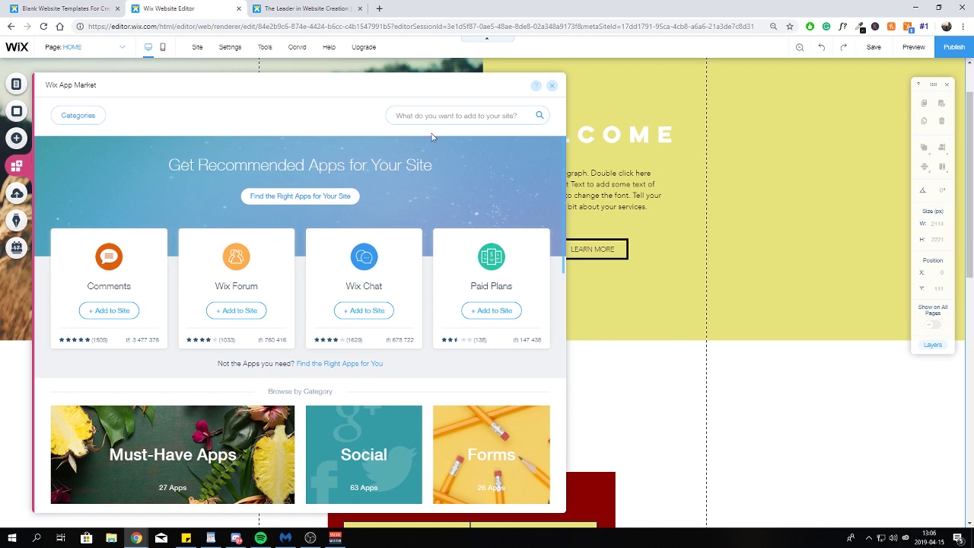
{"action": "scroll", "coordinate": [321, 225], "scroll_direction": "down", "scroll_amount": 1}
{"action": "scroll", "coordinate": [191, 287], "scroll_direction": "down", "scroll_amount": 3}
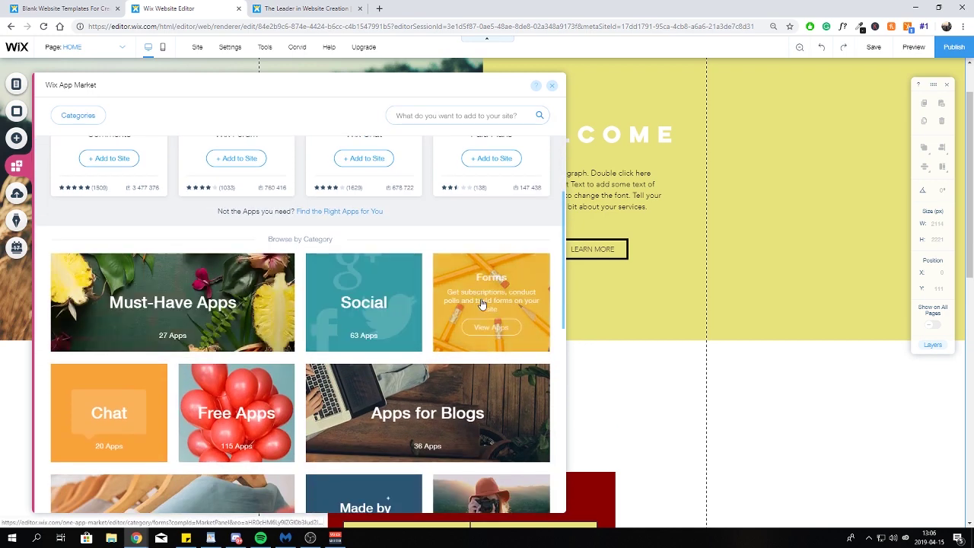
{"action": "scroll", "coordinate": [213, 334], "scroll_direction": "down", "scroll_amount": 2}
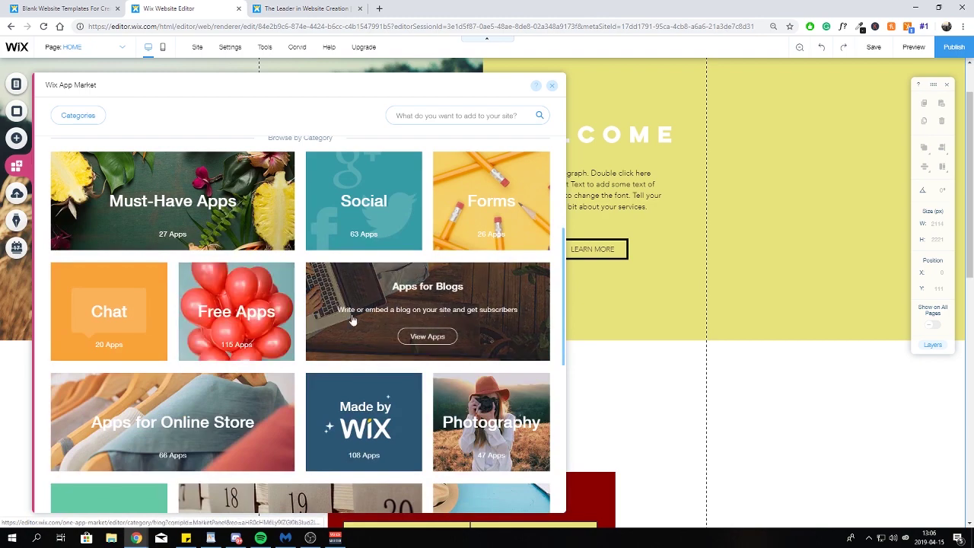
{"action": "scroll", "coordinate": [334, 342], "scroll_direction": "down", "scroll_amount": 4}
{"action": "scroll", "coordinate": [338, 394], "scroll_direction": "down", "scroll_amount": 2}
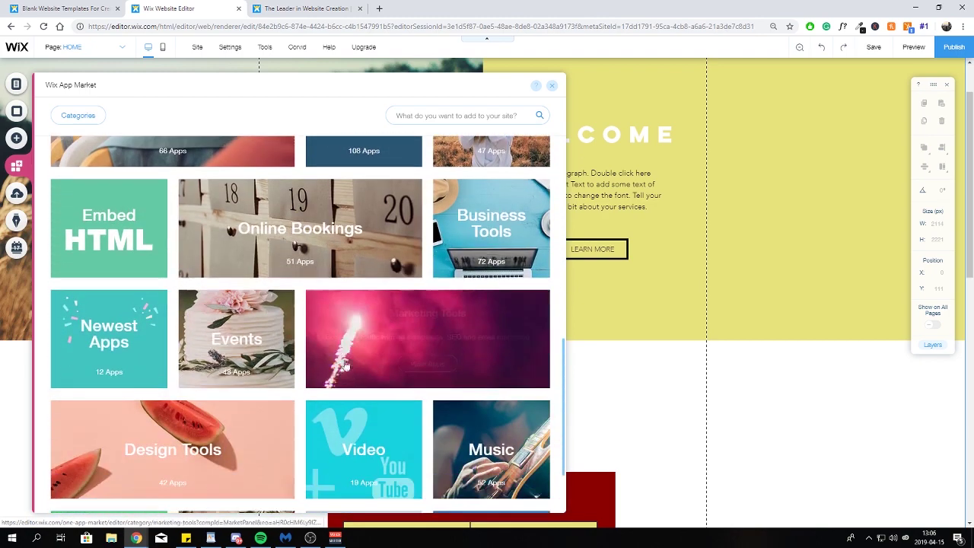
{"action": "scroll", "coordinate": [315, 320], "scroll_direction": "up", "scroll_amount": 3}
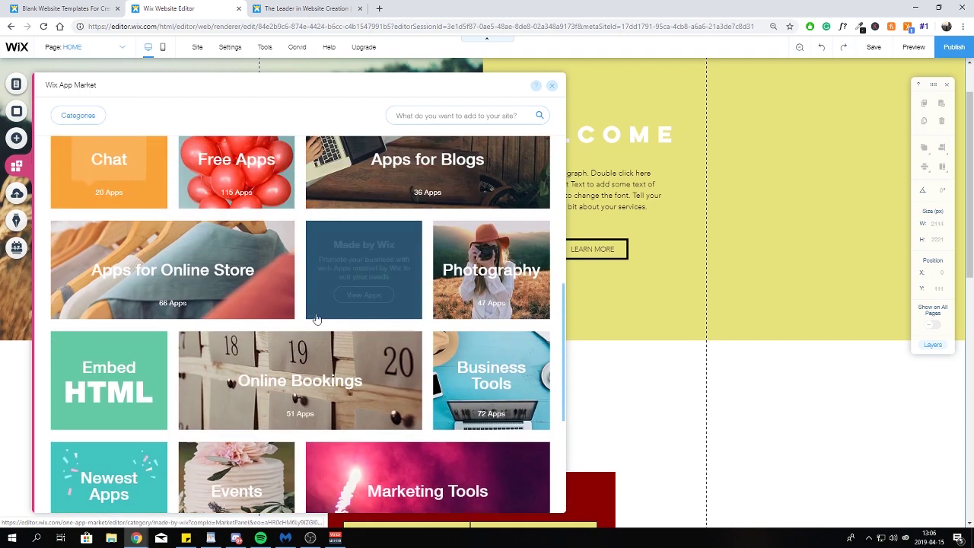
{"action": "scroll", "coordinate": [298, 226], "scroll_direction": "up", "scroll_amount": 3}
Search the Wix App Market for "seo", look through the listed apps, and return to the market's start page.
{"action": "left_click", "coordinate": [442, 116]}
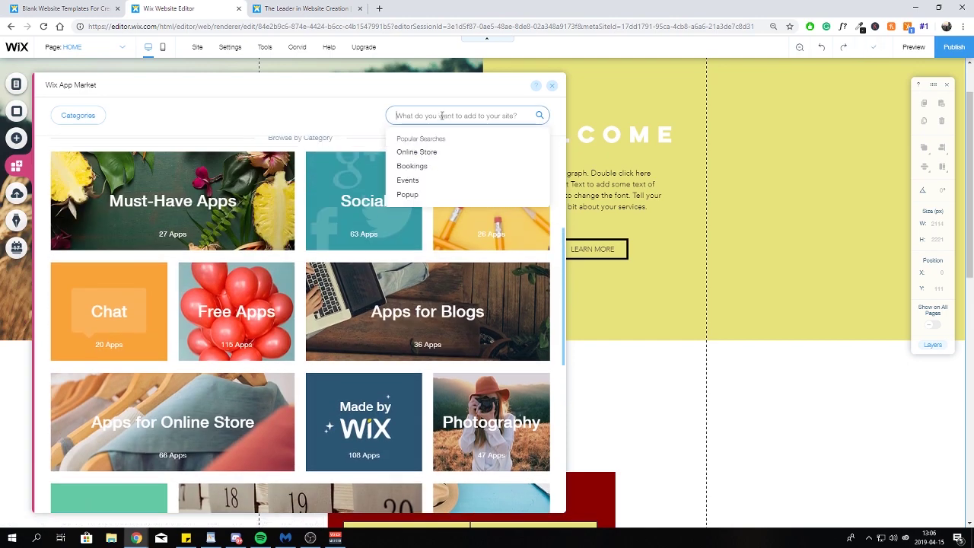
{"action": "type", "text": "seo"}
{"action": "key", "text": "Return"}
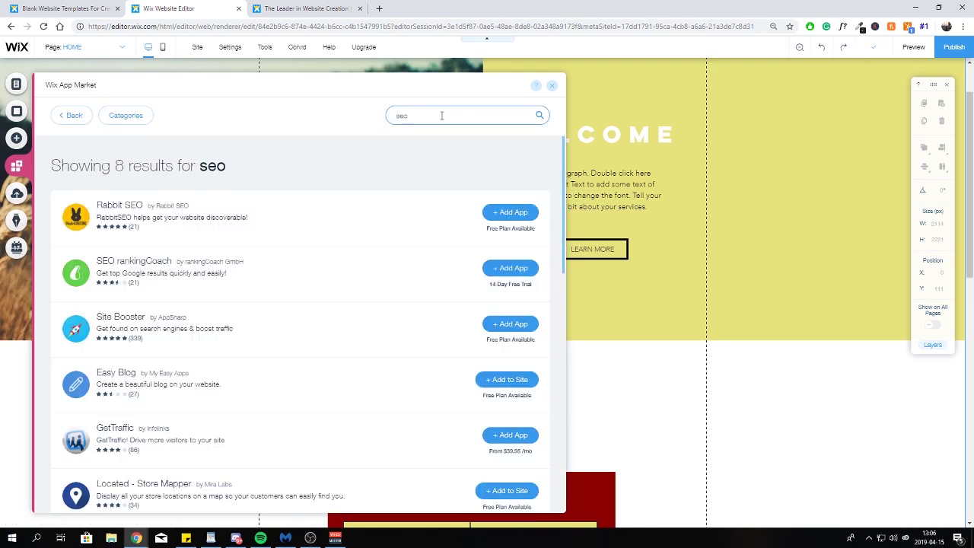
{"action": "scroll", "coordinate": [243, 274], "scroll_direction": "down", "scroll_amount": 3}
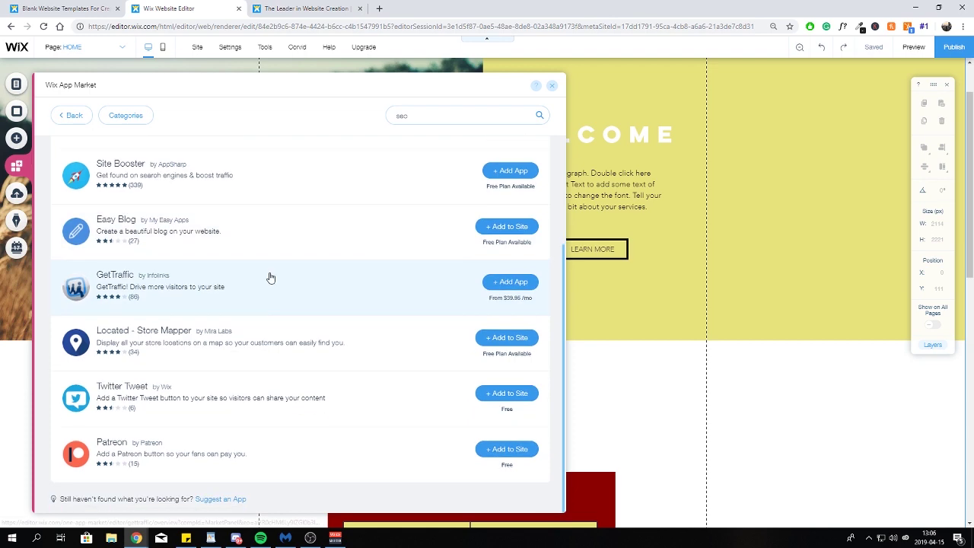
{"action": "scroll", "coordinate": [271, 282], "scroll_direction": "up", "scroll_amount": 3}
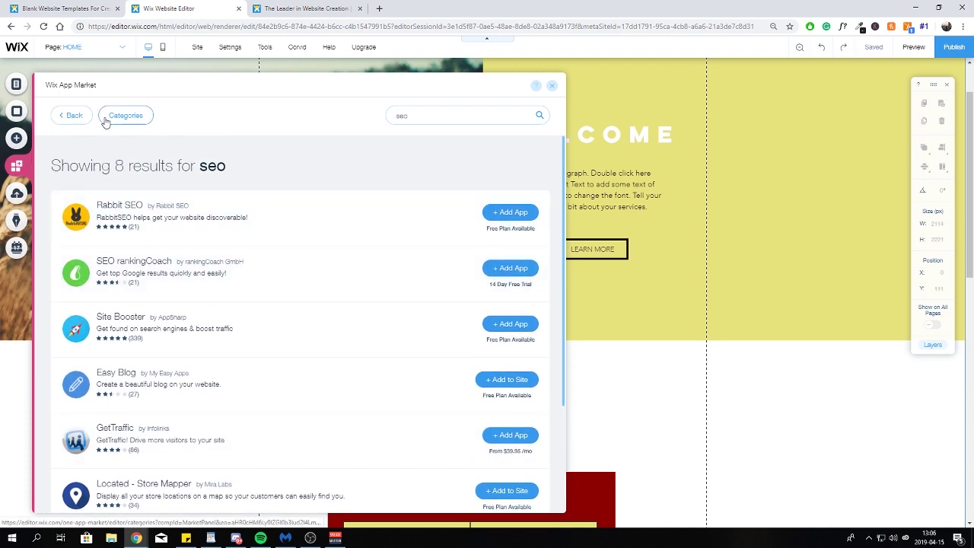
{"action": "left_click", "coordinate": [102, 117]}
Look through the App Market's apps for the popular search "Online Store", and leave the market for the HOME page.
{"action": "left_click", "coordinate": [493, 118]}
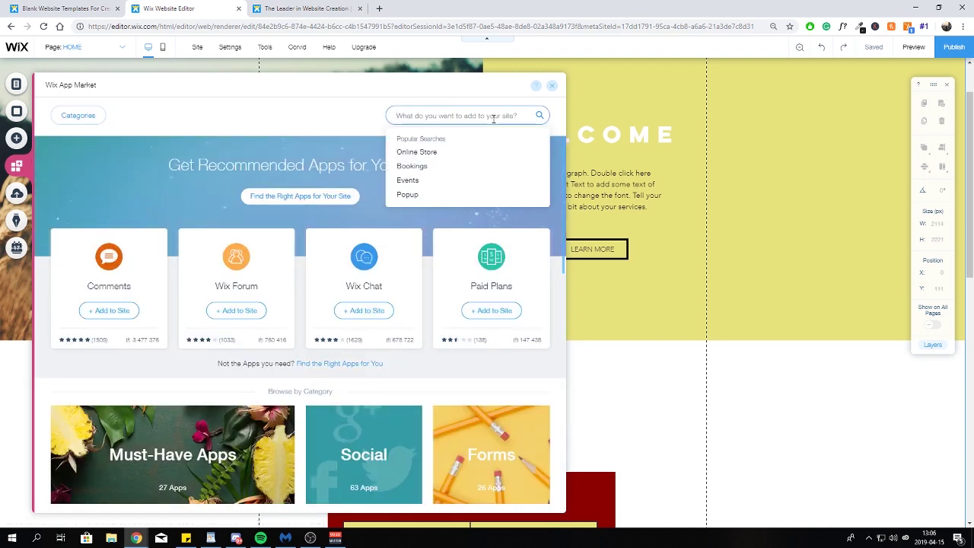
{"action": "left_click", "coordinate": [430, 152]}
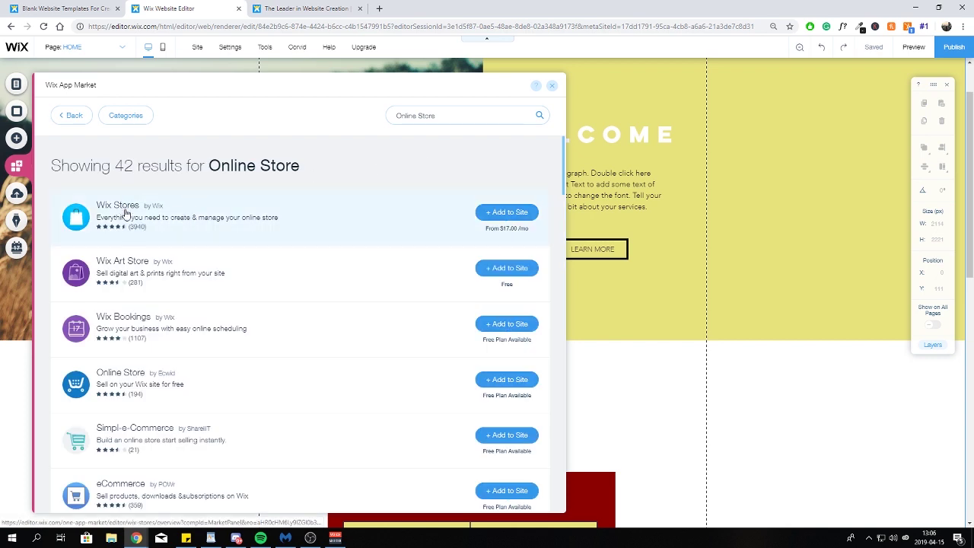
{"action": "scroll", "coordinate": [176, 283], "scroll_direction": "down", "scroll_amount": 1}
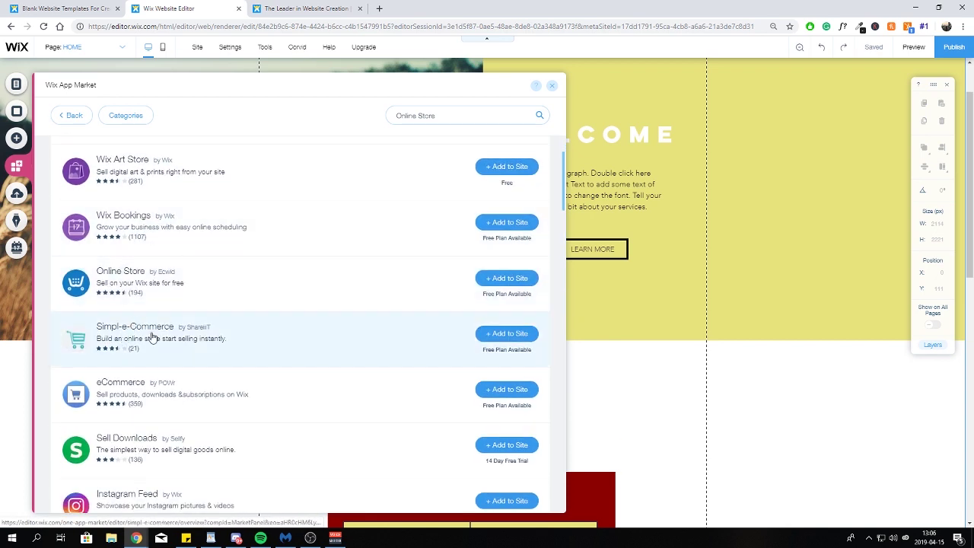
{"action": "scroll", "coordinate": [200, 344], "scroll_direction": "down", "scroll_amount": 1}
{"action": "scroll", "coordinate": [230, 338], "scroll_direction": "up", "scroll_amount": 1}
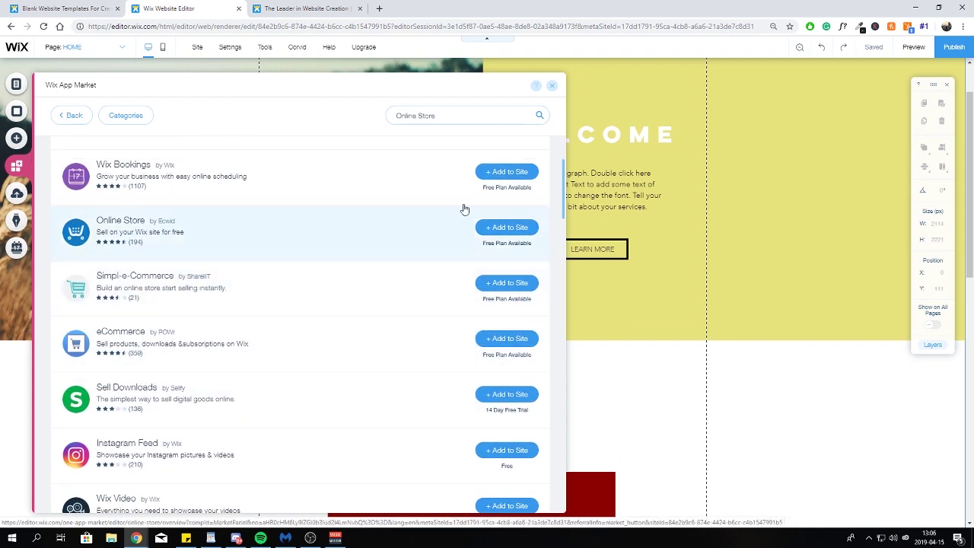
{"action": "left_click", "coordinate": [554, 88]}
{"action": "scroll", "coordinate": [393, 240], "scroll_direction": "up", "scroll_amount": 1}
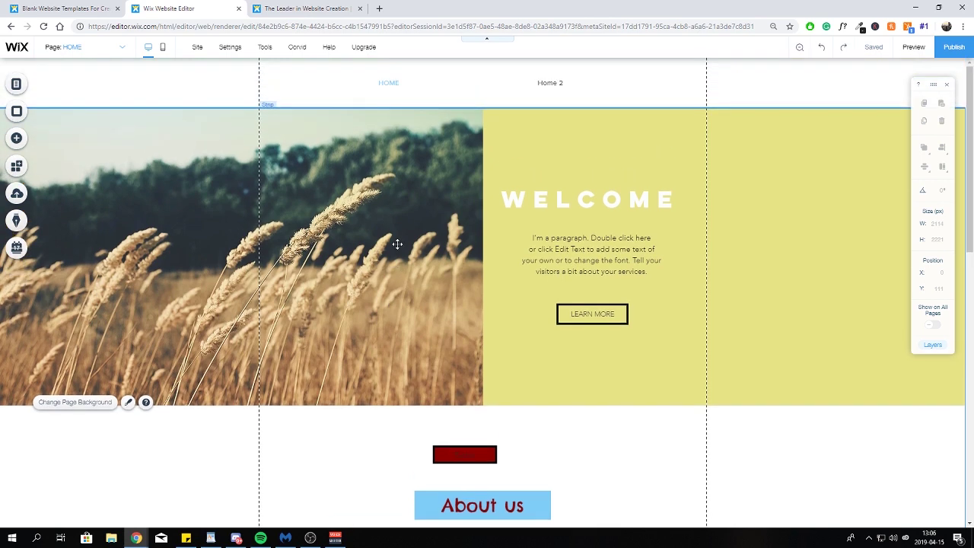